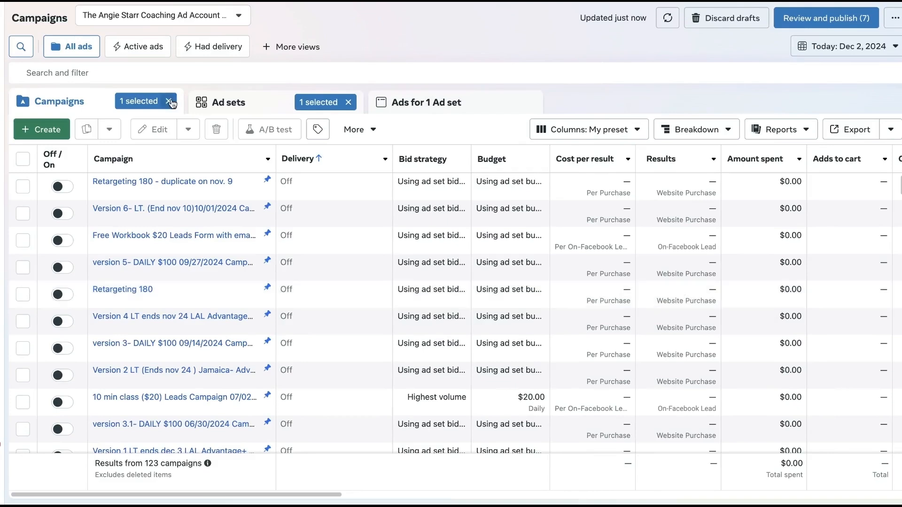
Step: Clear the campaign and ad set selections in the campaigns table
left_click(349, 103)
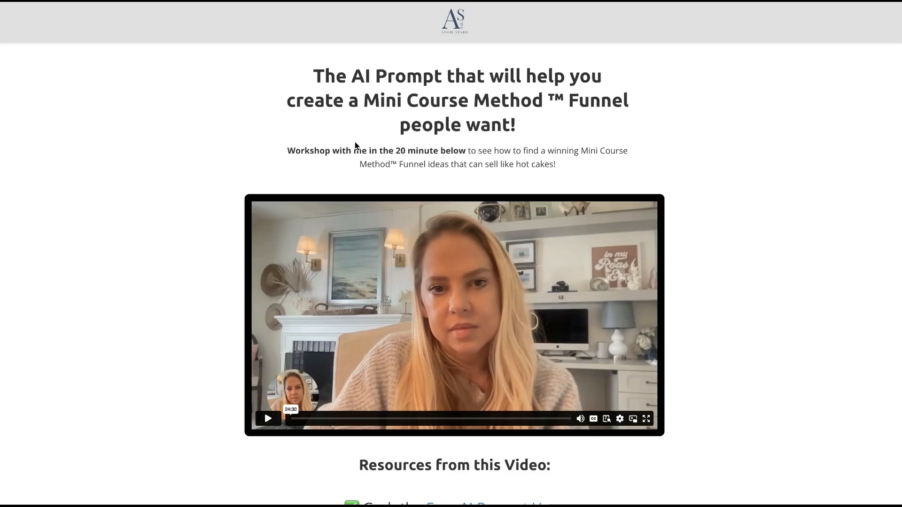
Step: Examine the AI prompt workshop page, from its headline and video to the list of resource links and discount codes
scroll(511, 336, "down", 3)
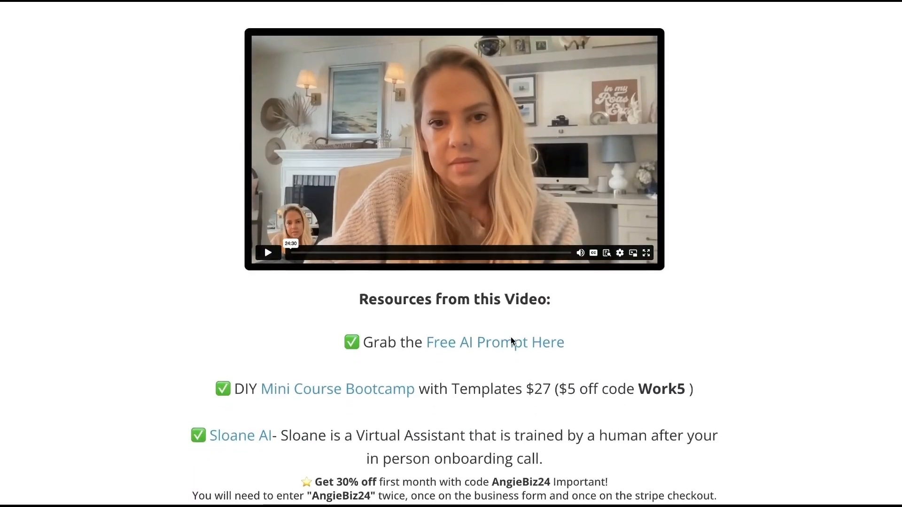
scroll(512, 339, "up", 3)
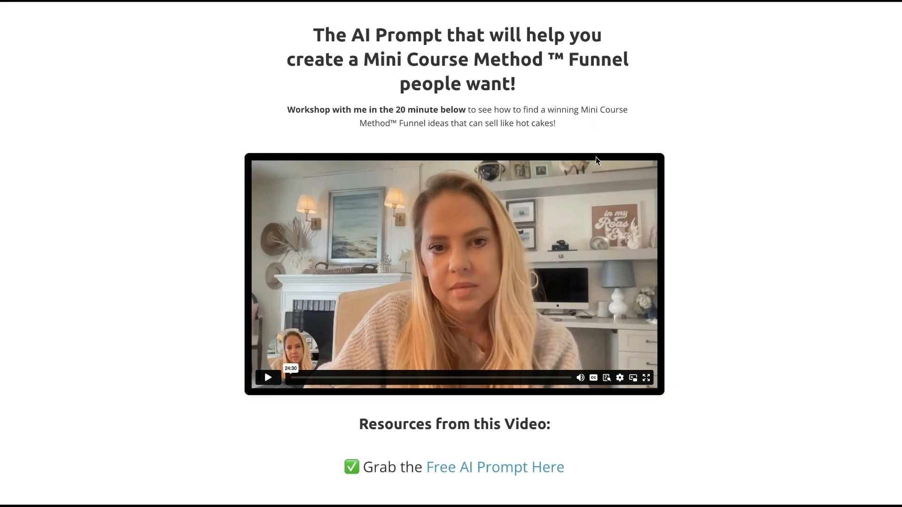
scroll(558, 439, "down", 4)
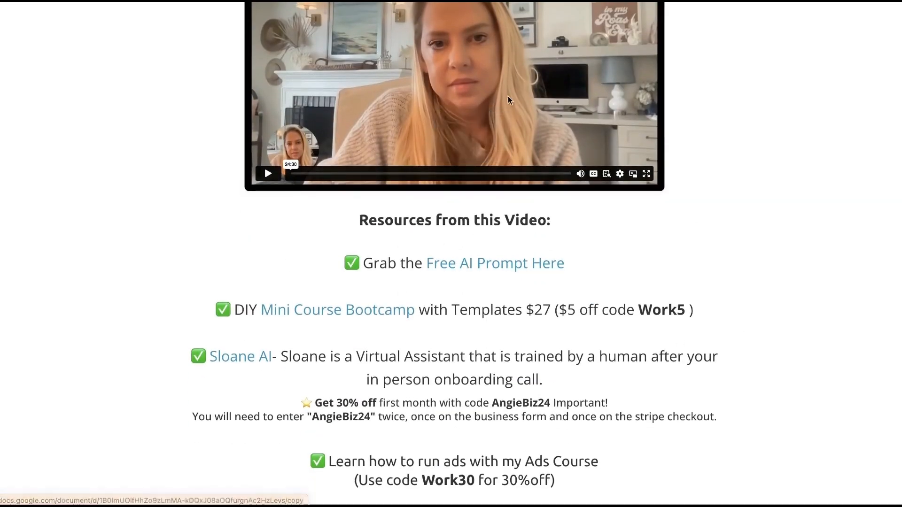
scroll(429, 246, "down", 2)
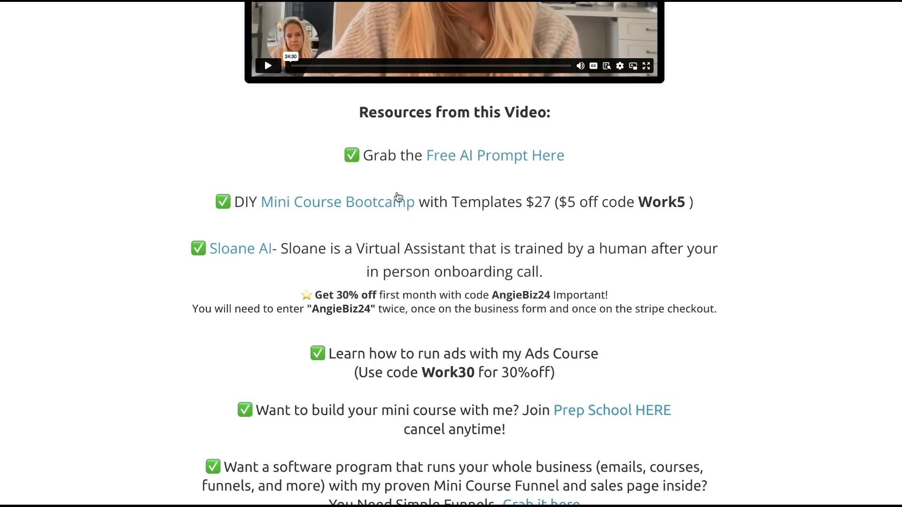
scroll(649, 203, "down", 3)
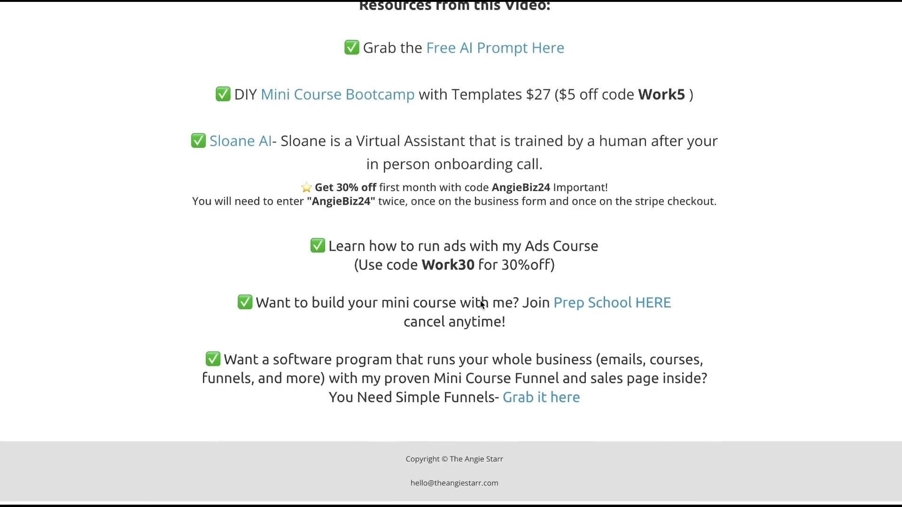
scroll(482, 303, "up", 10)
scroll(481, 301, "down", 10)
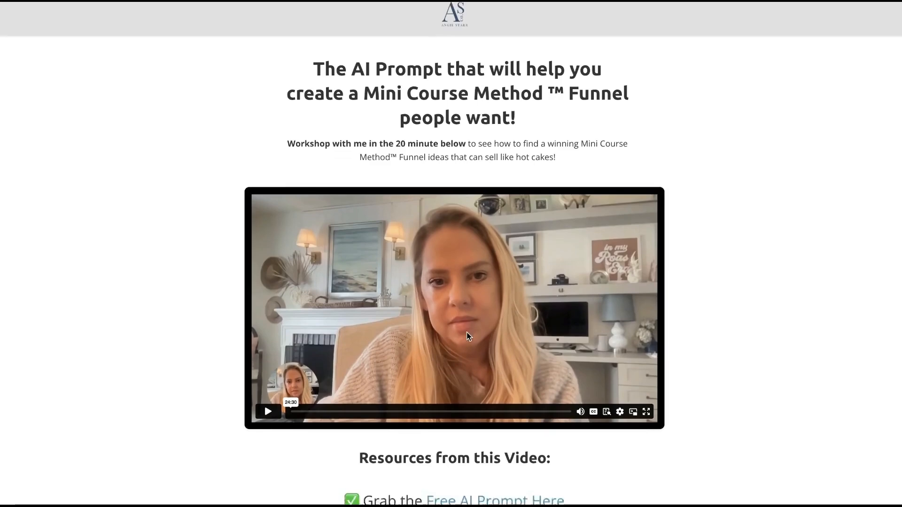
scroll(466, 331, "up", 8)
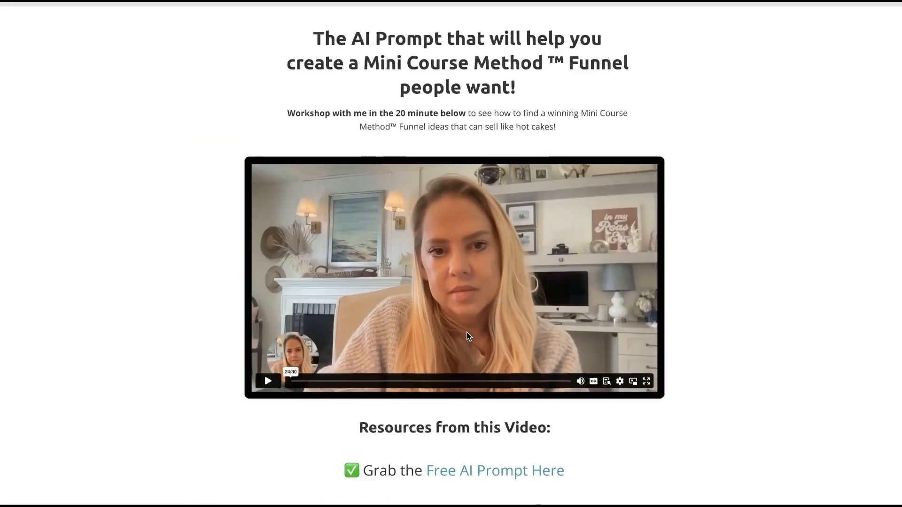
scroll(467, 331, "down", 3)
scroll(467, 332, "down", 5)
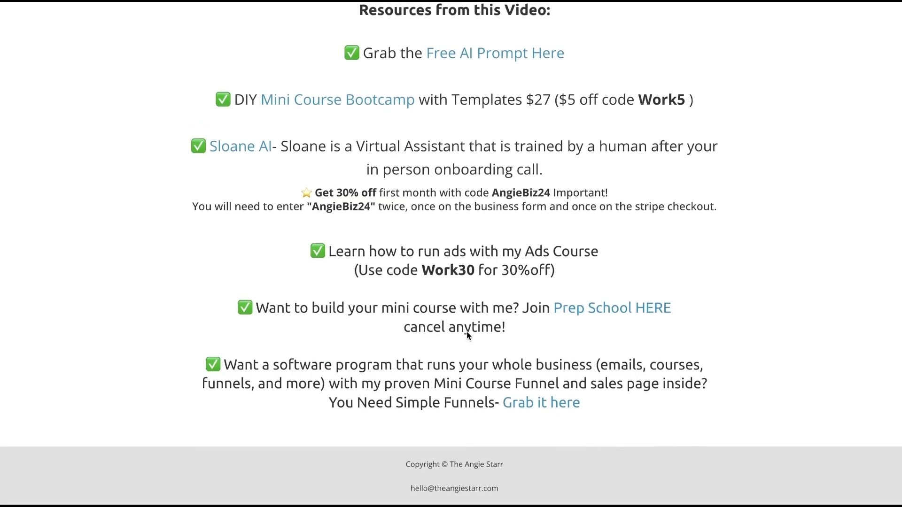
scroll(467, 331, "up", 10)
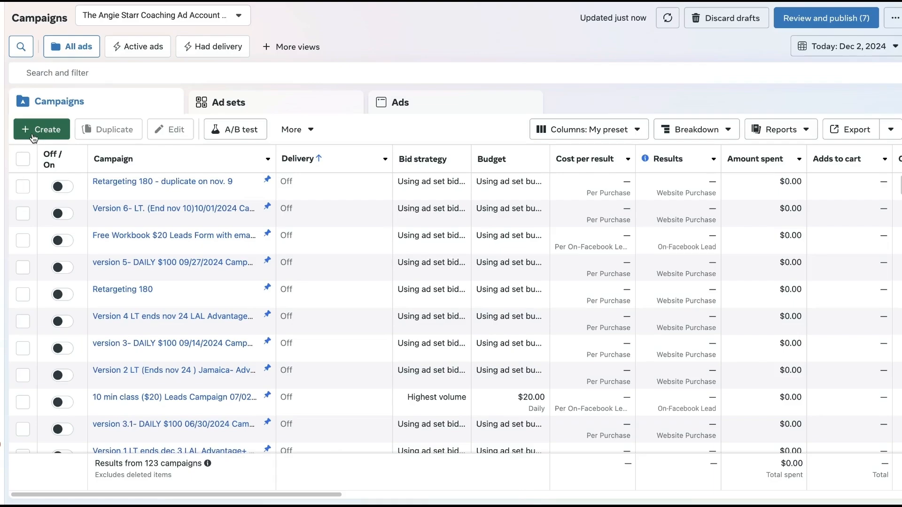
Step: Create a new auction campaign with the Leads objective, using the manual leads campaign setup
left_click(33, 129)
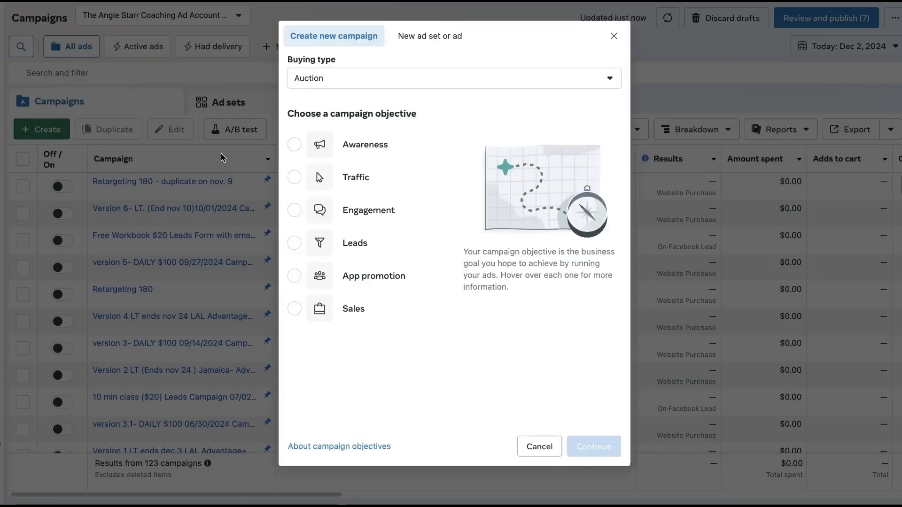
left_click(355, 245)
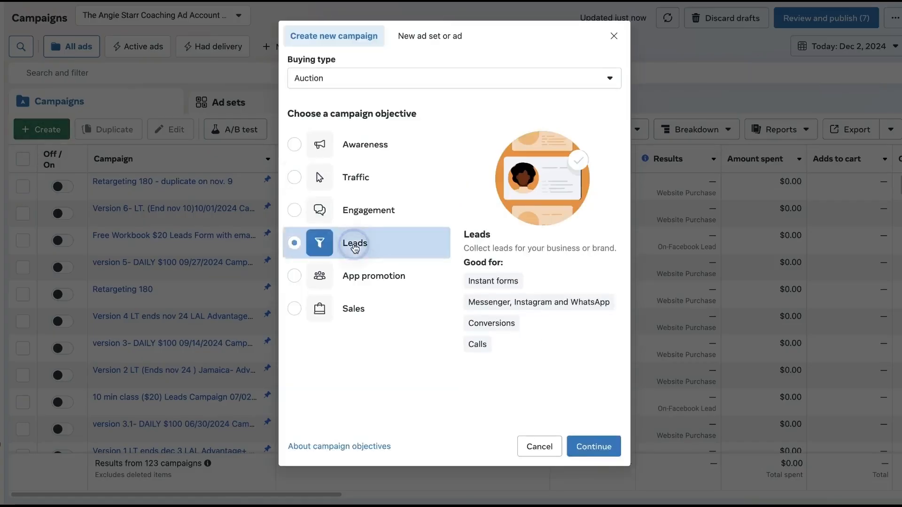
left_click(595, 448)
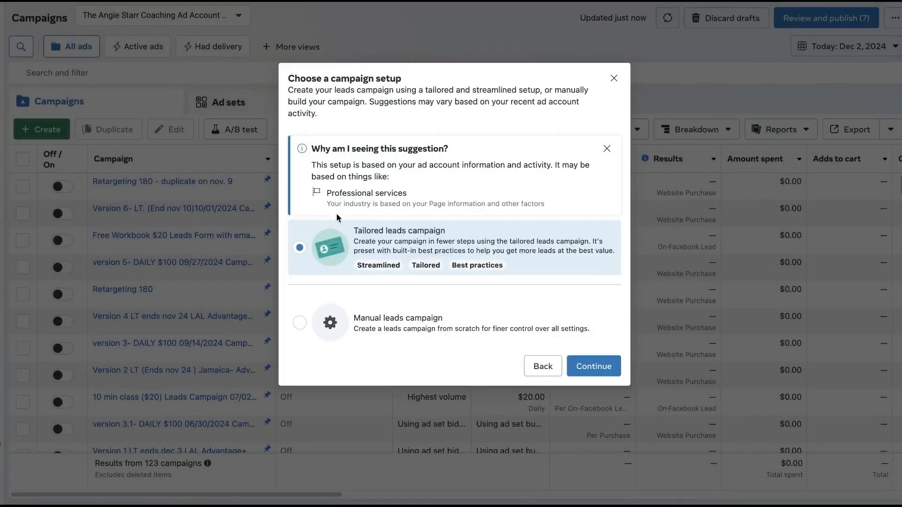
left_click(426, 322)
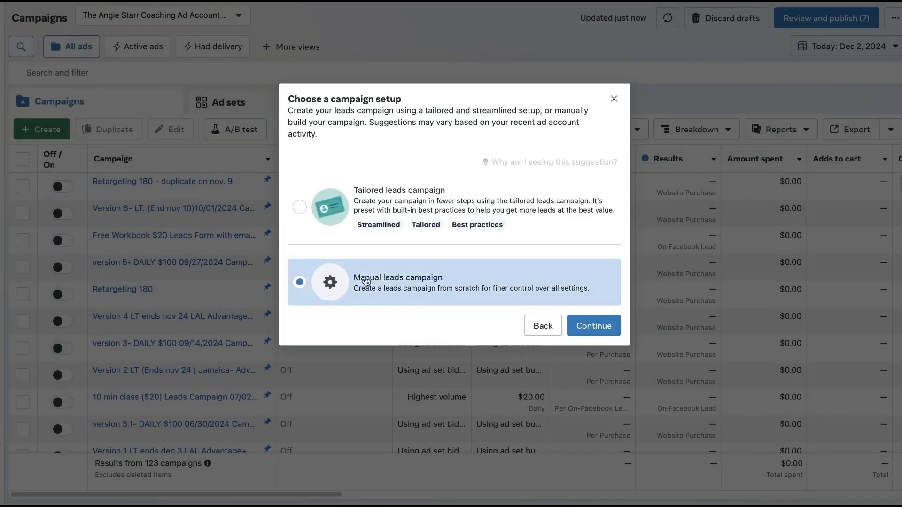
left_click(594, 326)
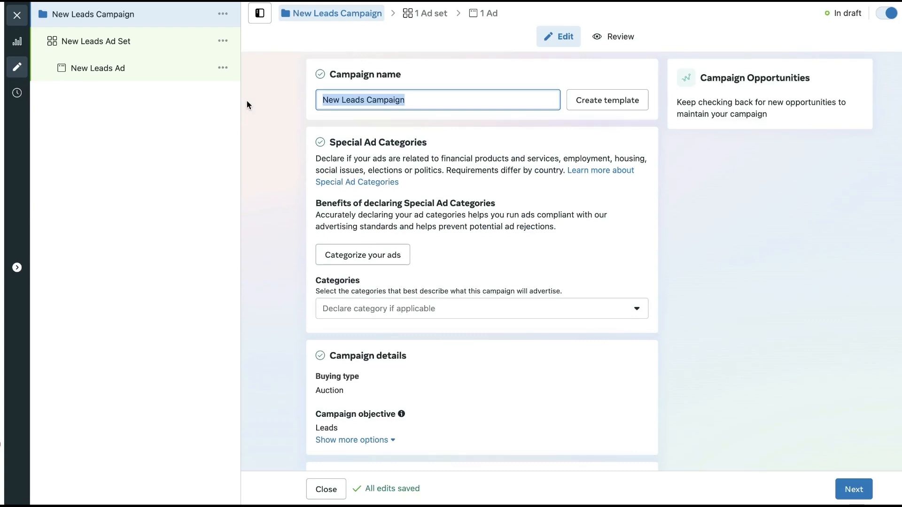
Step: Name the campaign "The AI workshop Freebie Funnel"
type("The A")
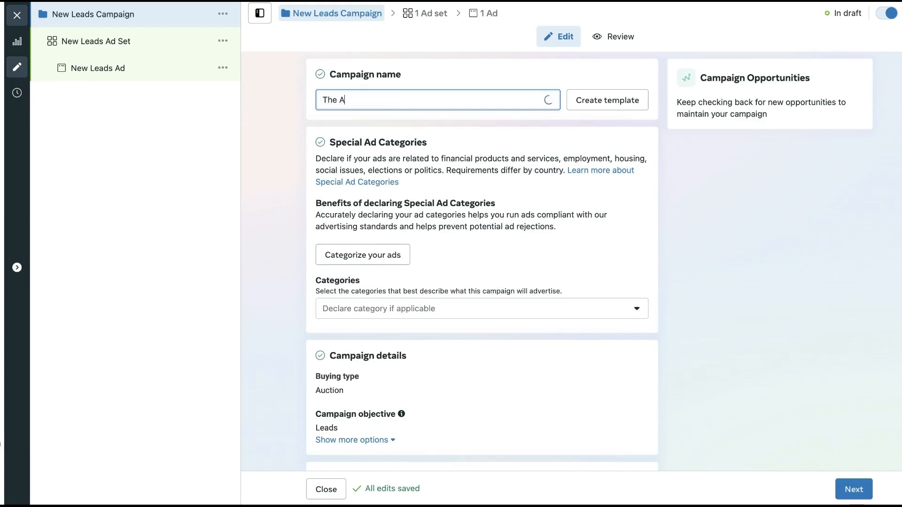
type("l workshop Free")
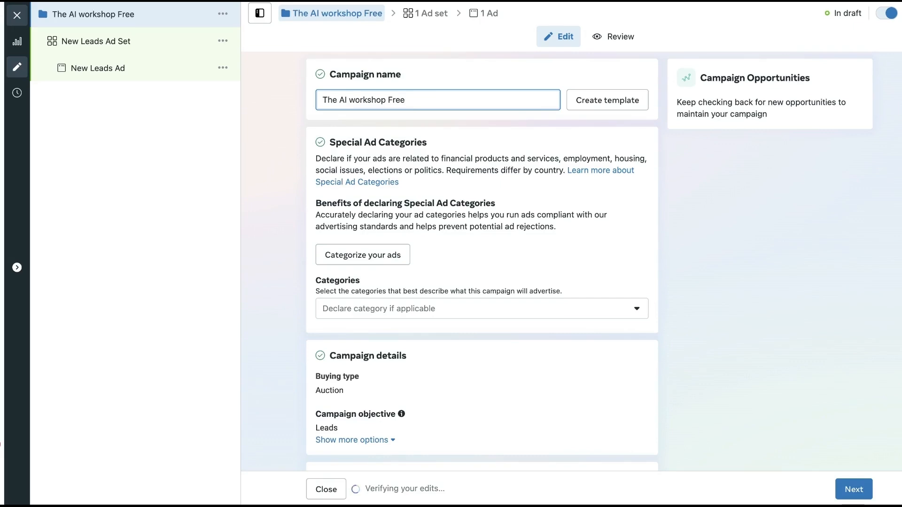
type("bie Funnel")
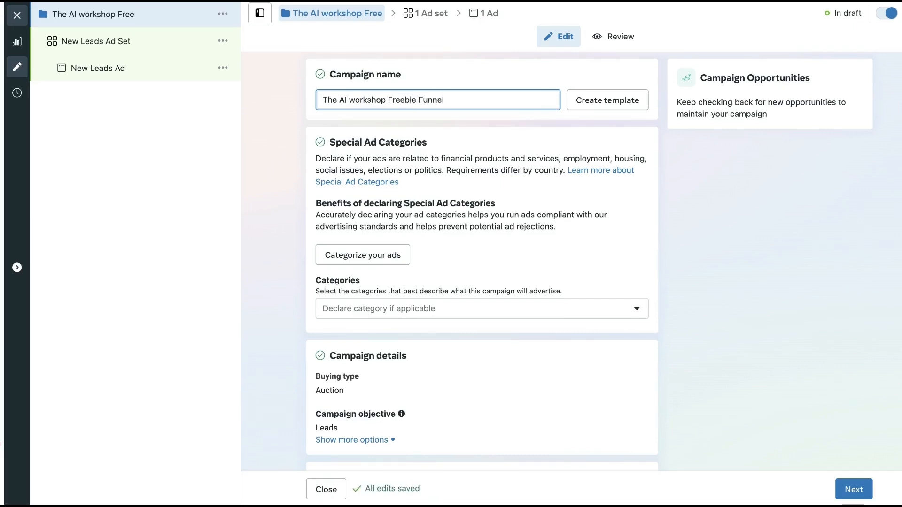
Step: Set the campaign's daily budget to $5.00 and proceed to the ad set settings
scroll(264, 232, "down", 2)
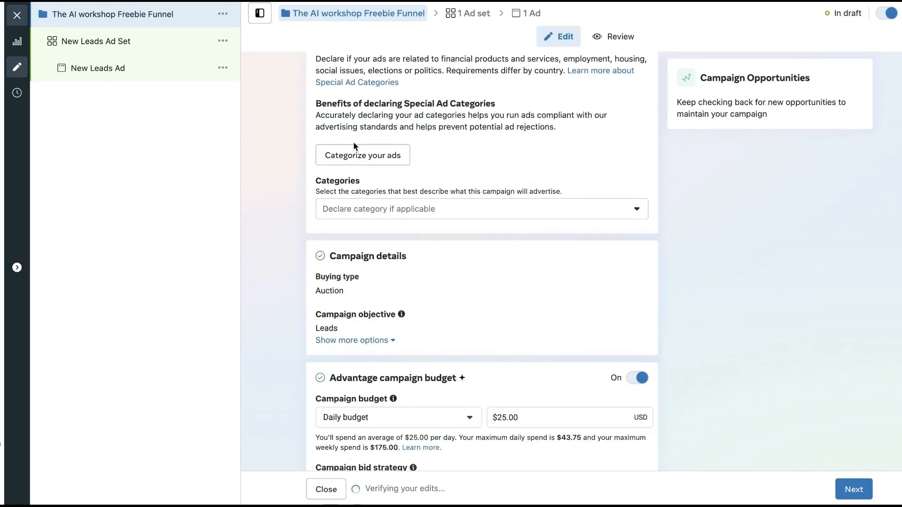
scroll(419, 219, "down", 4)
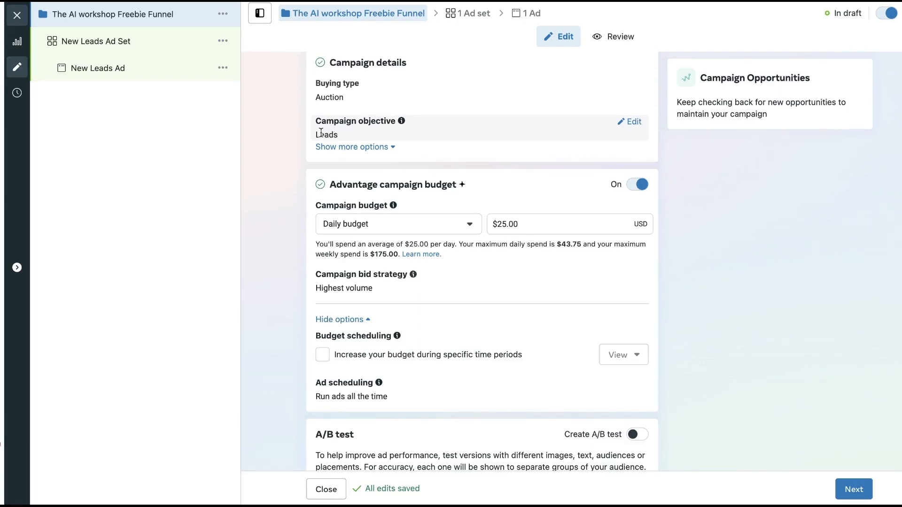
scroll(386, 126, "down", 1)
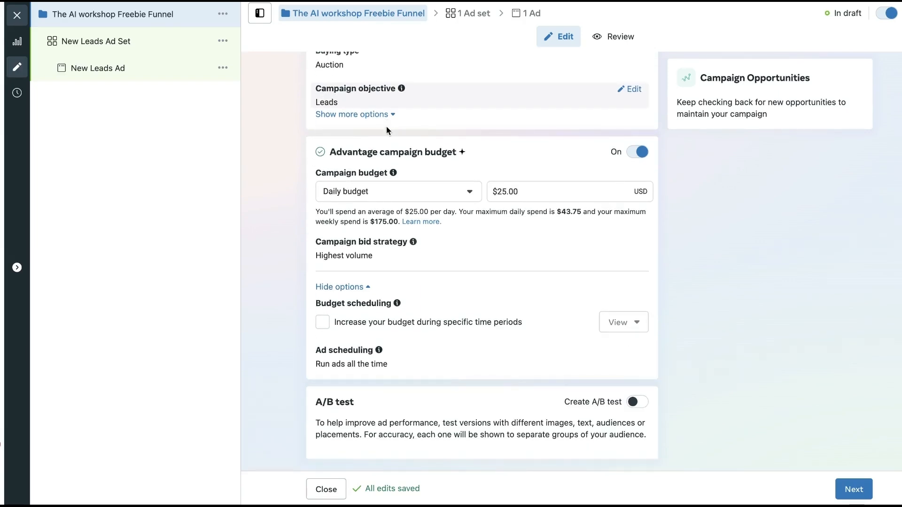
left_click_drag(528, 193, 497, 192)
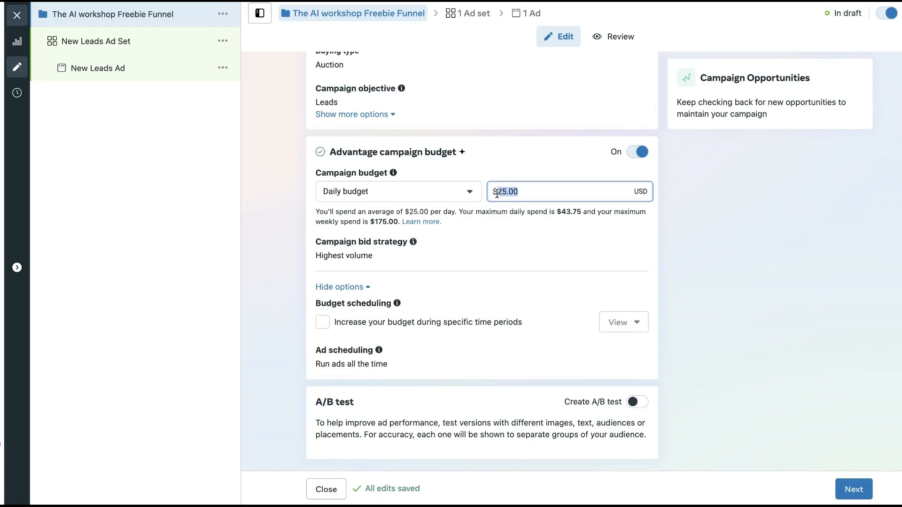
type("50")
key("BackSpace")
type(".00")
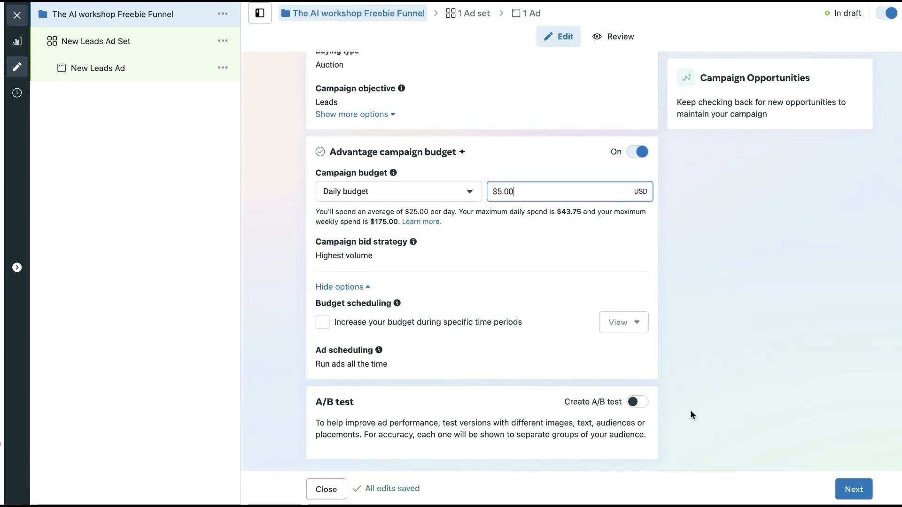
left_click(855, 486)
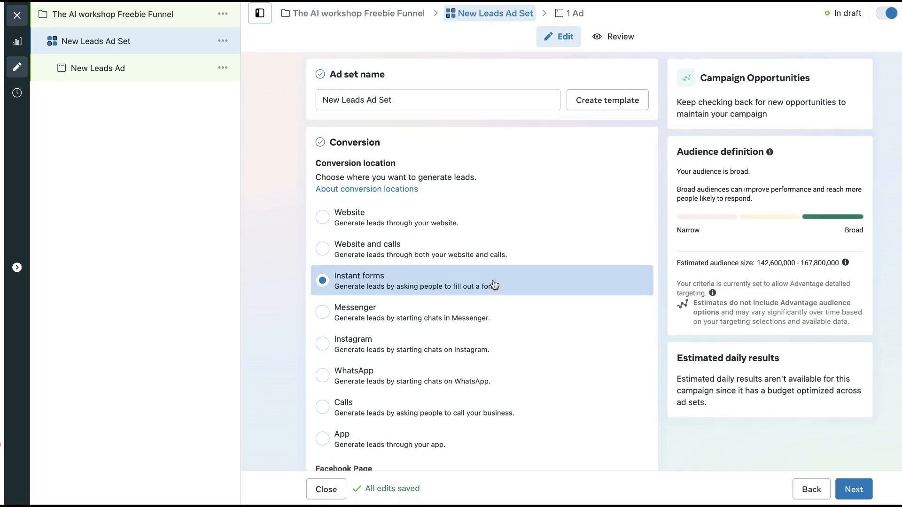
Step: Rename the ad set as "AI Ads for Workshop Freebie Form"
left_click_drag(398, 100, 303, 95)
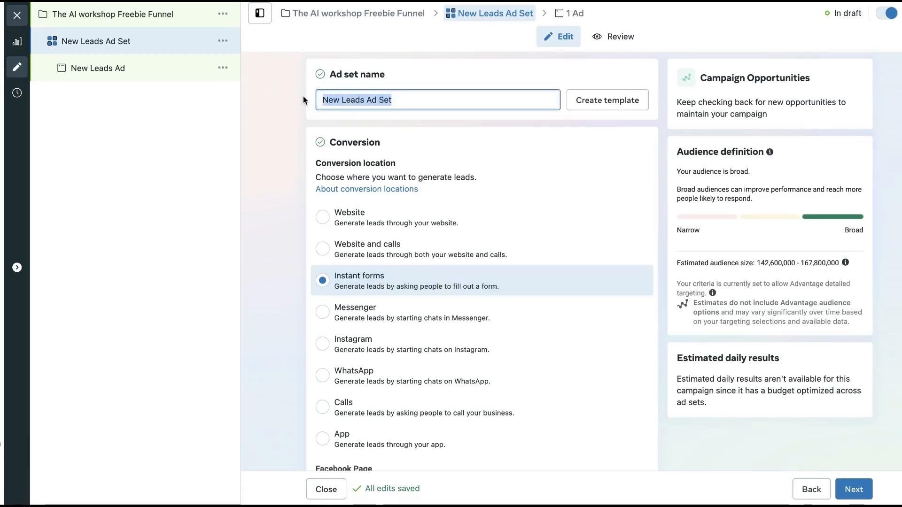
type("AI Ads for")
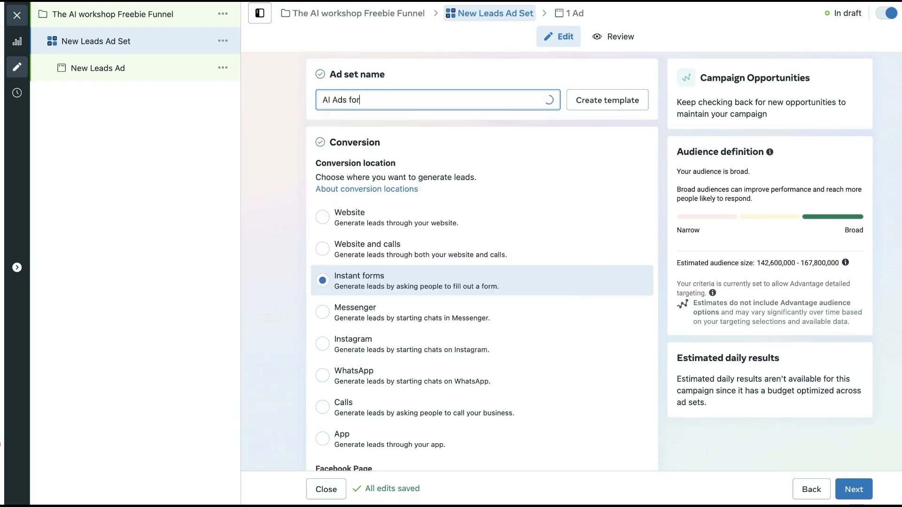
type(" Work")
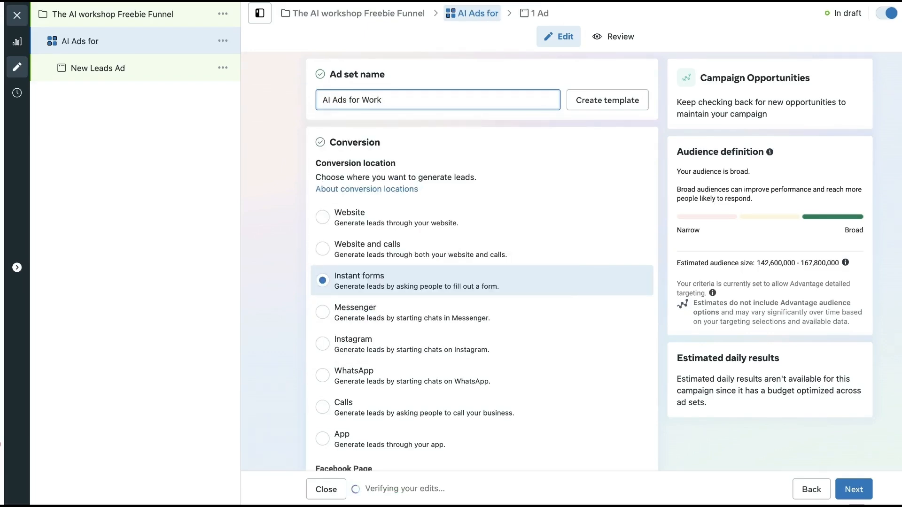
type("shop Freebie")
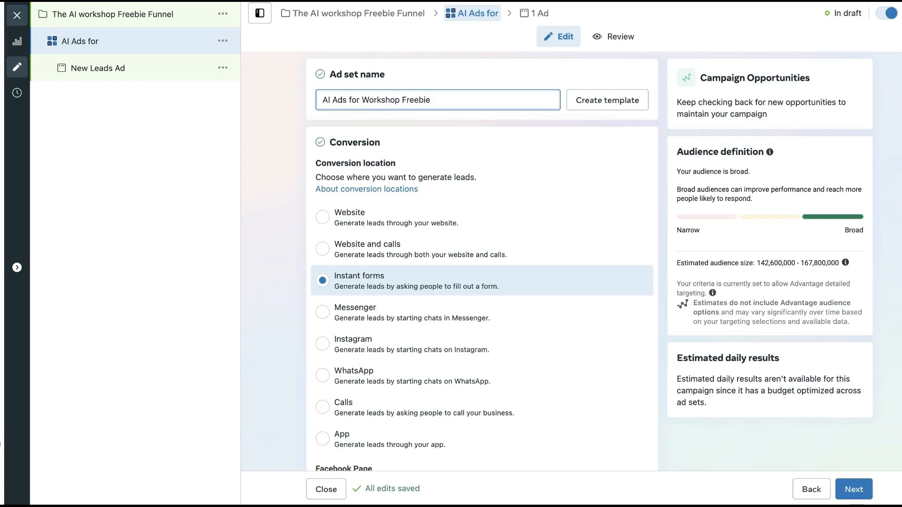
type(" Form")
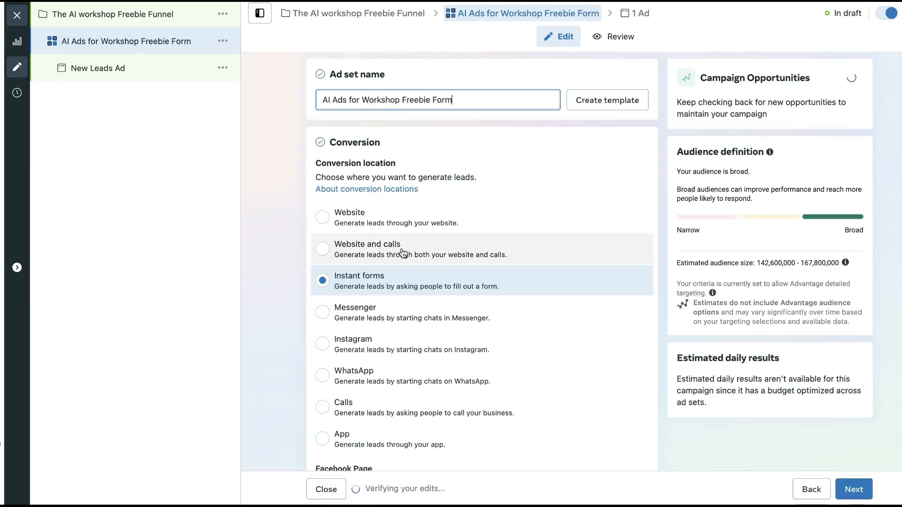
Step: Set the ad set's start date to Dec 3, 2024 and its start time to 04:38 AM
scroll(484, 343, "down", 5)
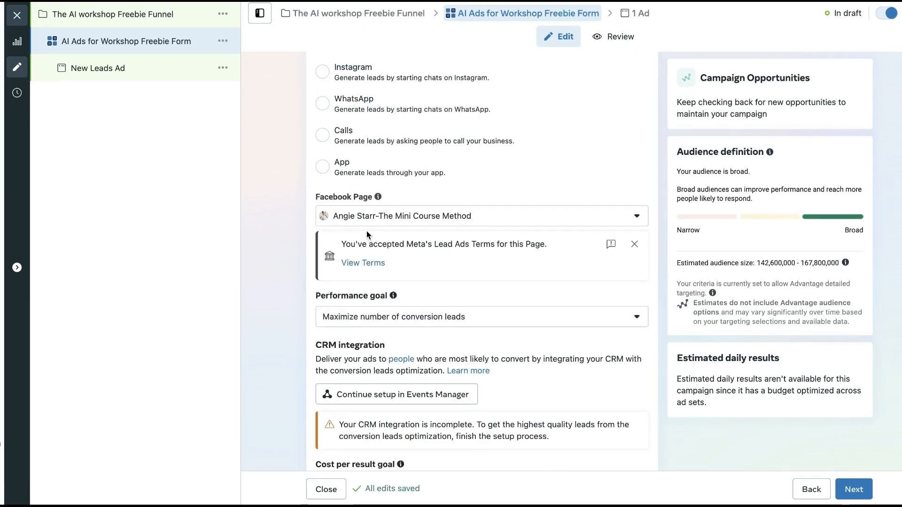
scroll(447, 331, "down", 5)
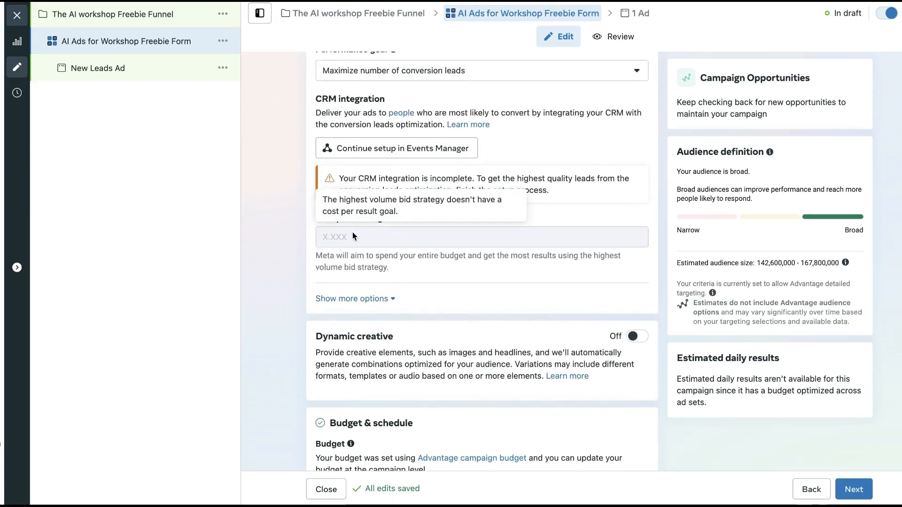
scroll(382, 328, "down", 1)
scroll(381, 328, "down", 2)
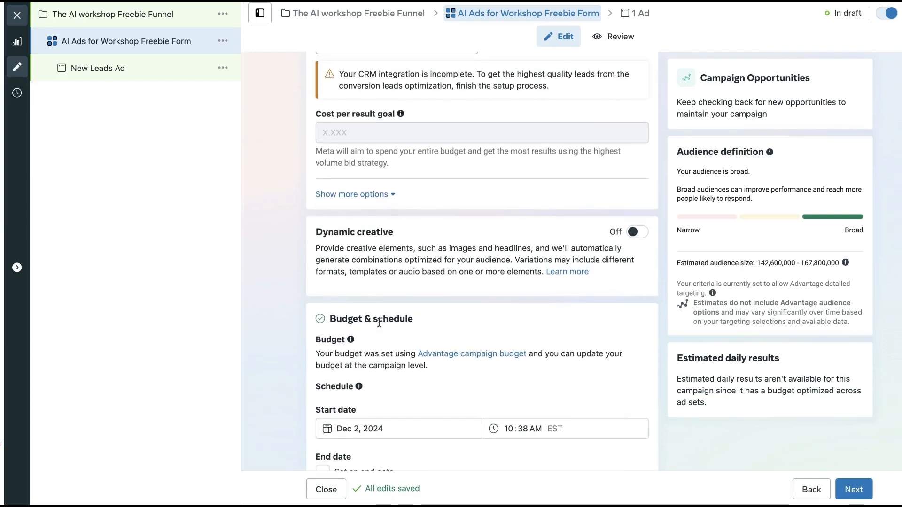
scroll(468, 179, "down", 2)
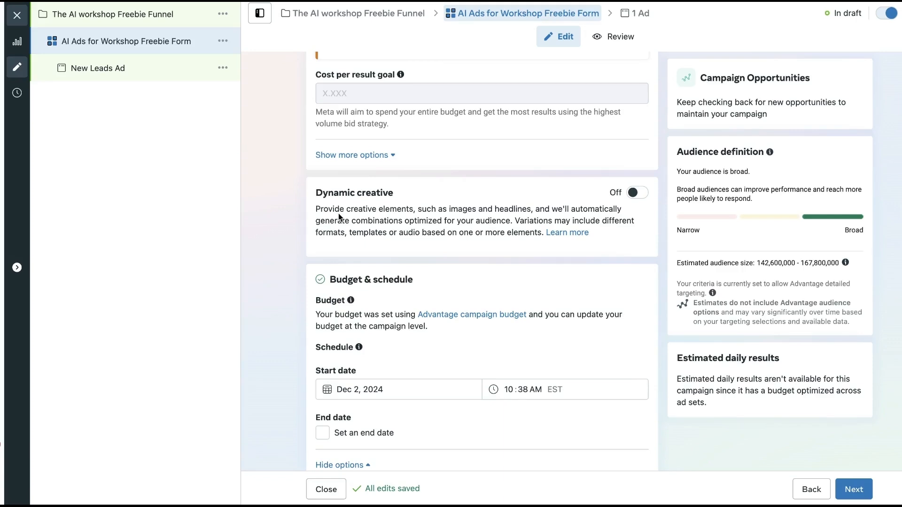
scroll(338, 213, "down", 2)
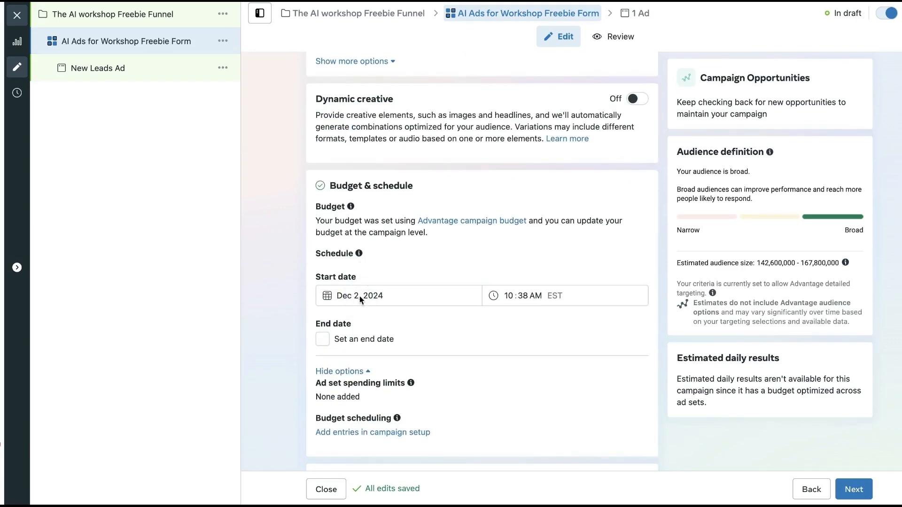
left_click(359, 296)
left_click(371, 357)
left_click(526, 295)
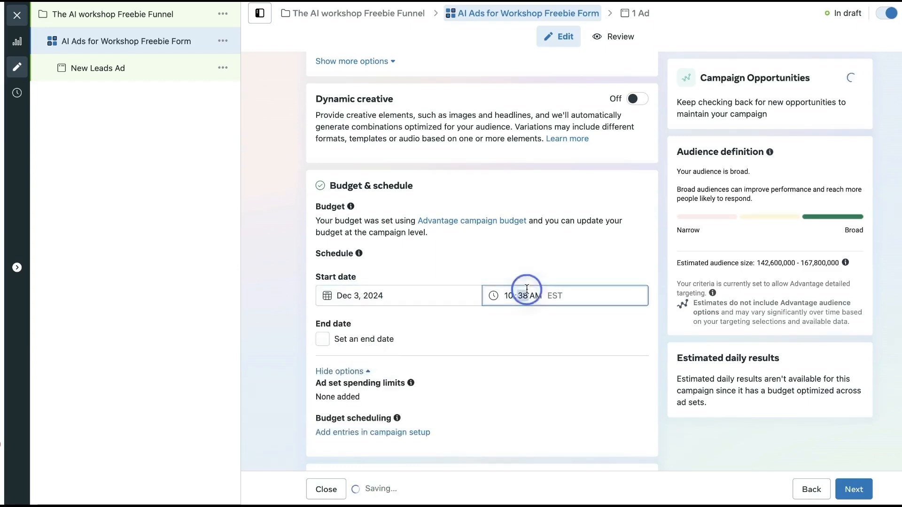
left_click(512, 296)
type("4")
left_click(514, 321)
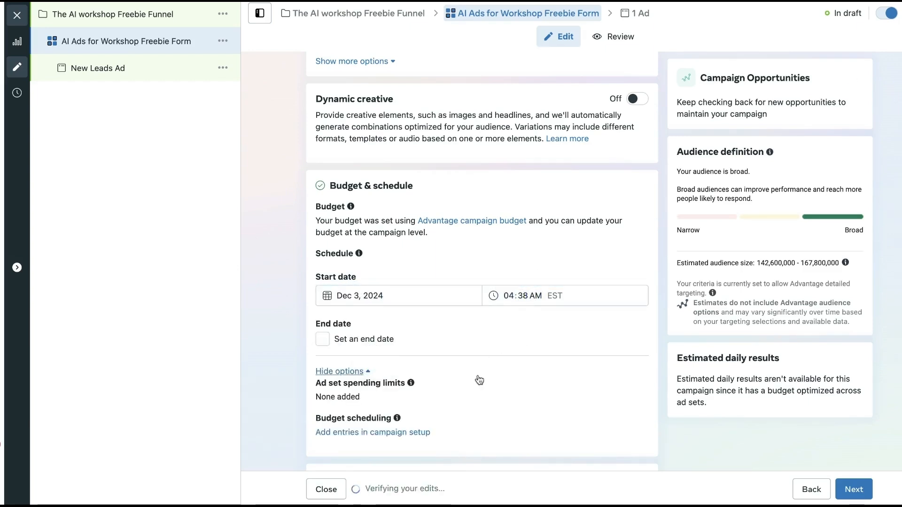
Step: Add Canada and Australia to the ad set's included audience locations
scroll(479, 381, "down", 3)
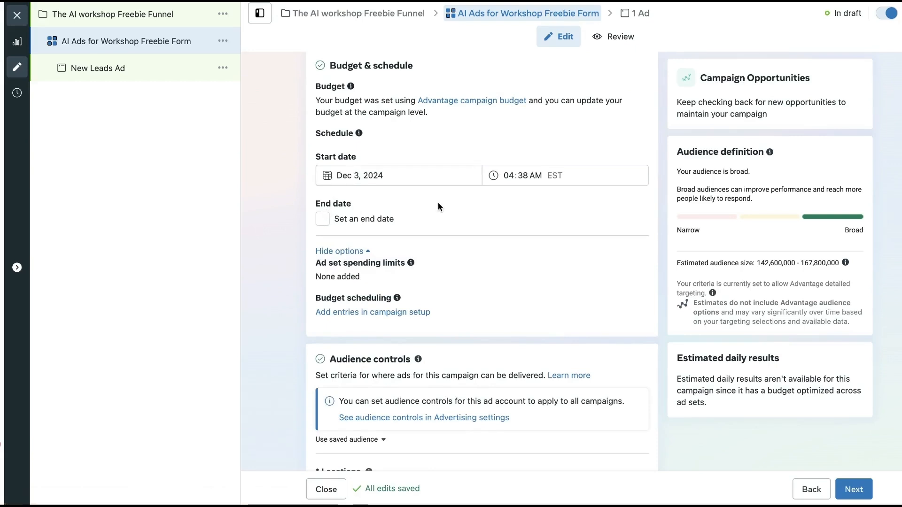
scroll(490, 368, "down", 3)
scroll(490, 372, "down", 1)
left_click(628, 336)
left_click(419, 422)
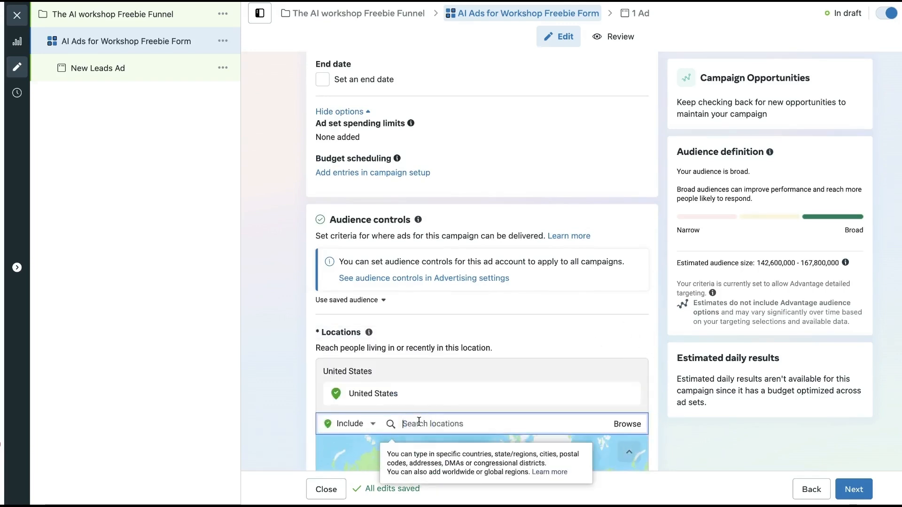
type("canada")
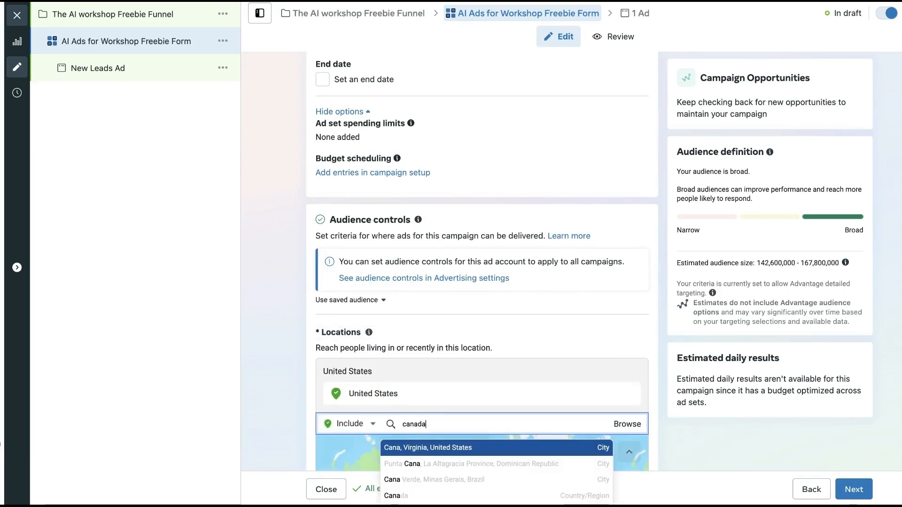
left_click(449, 447)
type("austra")
left_click(423, 354)
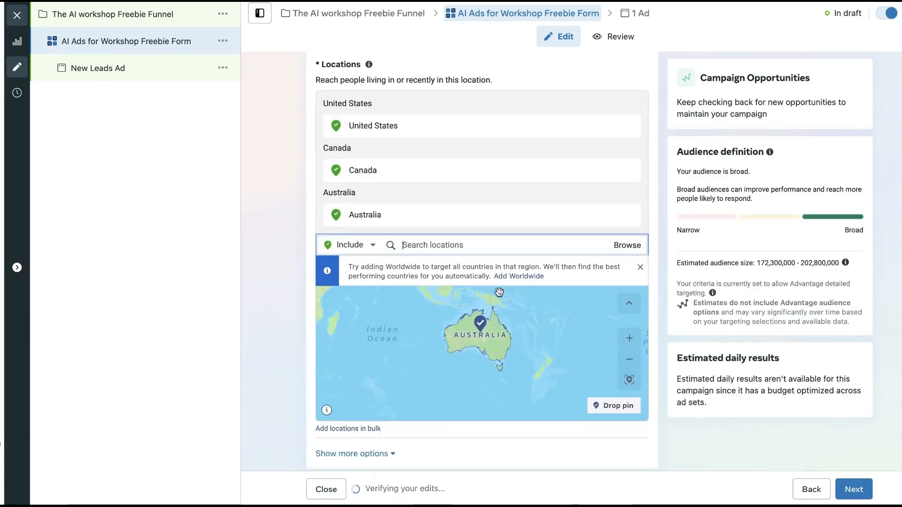
Step: Include the United Kingdom, Ireland and South Africa in the audience locations as well
type("u")
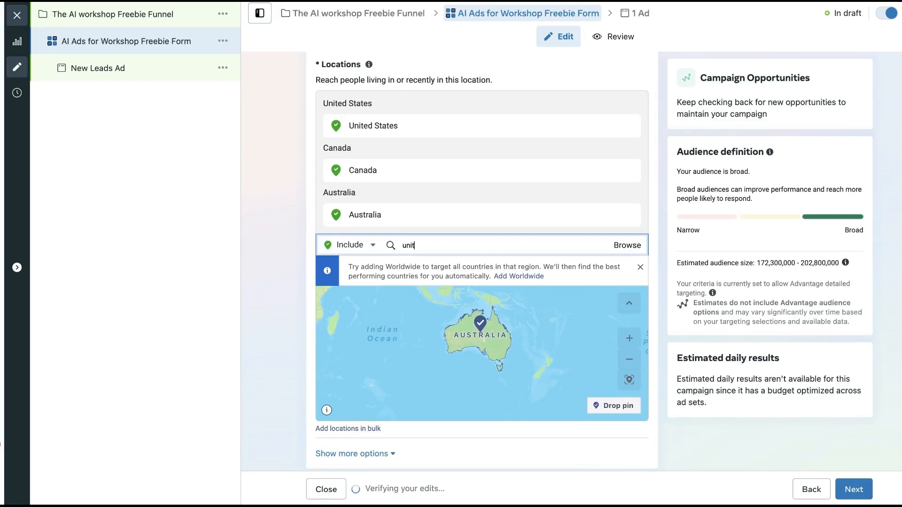
type("nit")
left_click(502, 268)
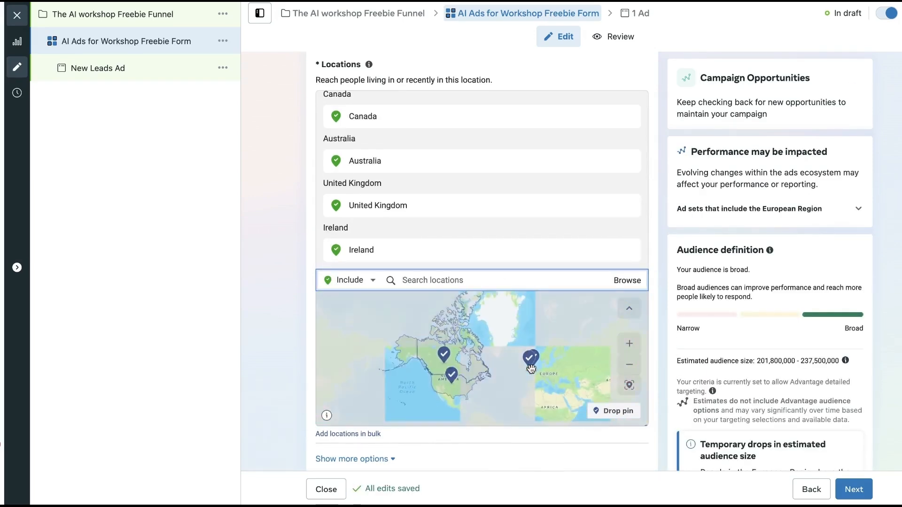
type("south africa")
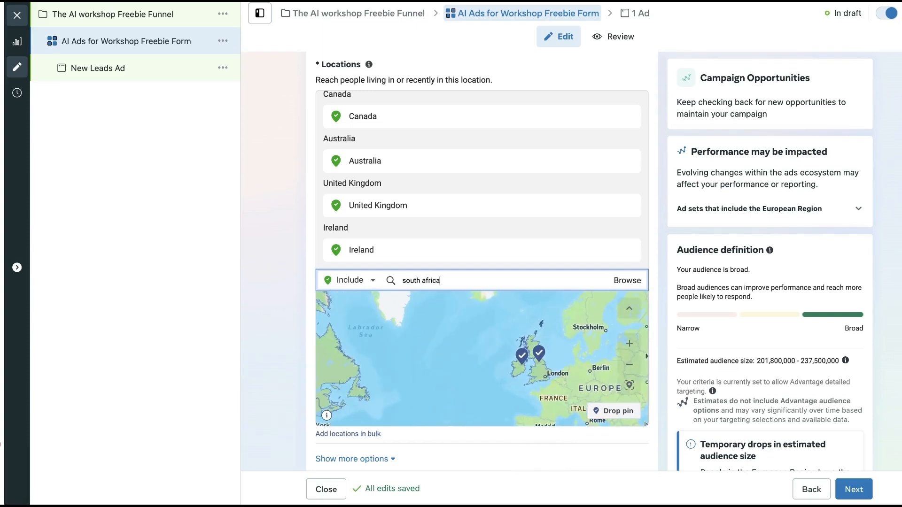
left_click(433, 303)
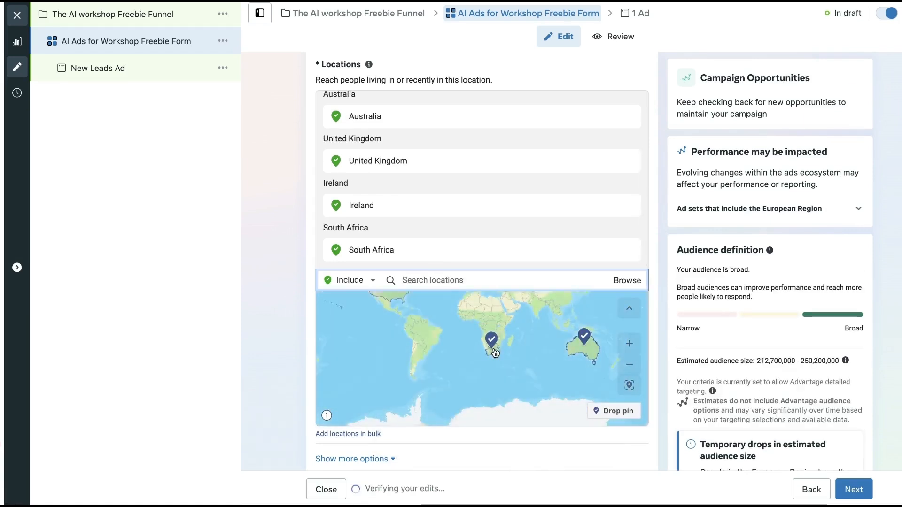
left_click_drag(494, 353, 501, 447)
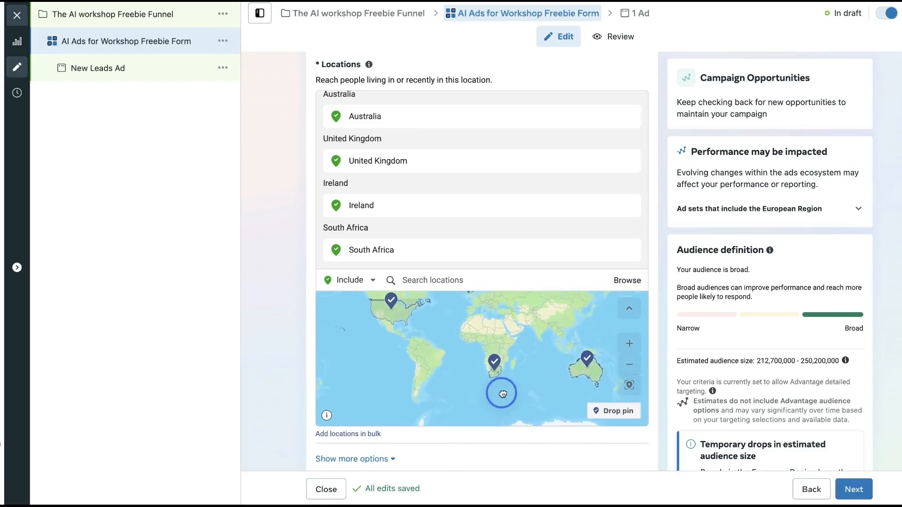
Step: Add an audience suggestion to the Advantage+ audience with the gender set to Women
scroll(460, 217, "down", 7)
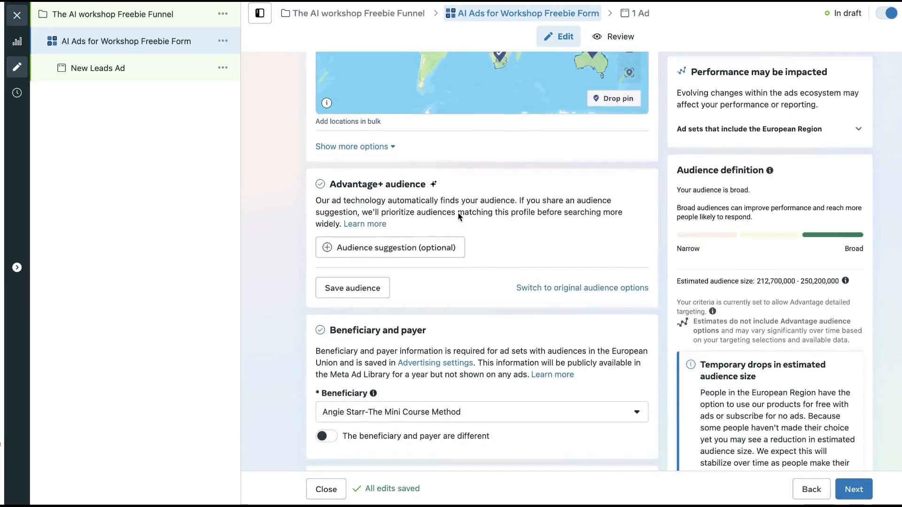
scroll(459, 217, "down", 2)
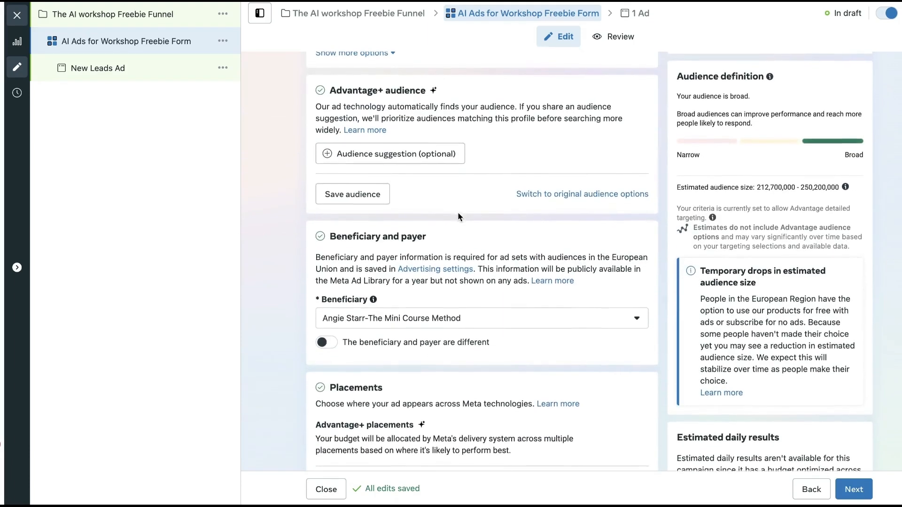
left_click(362, 157)
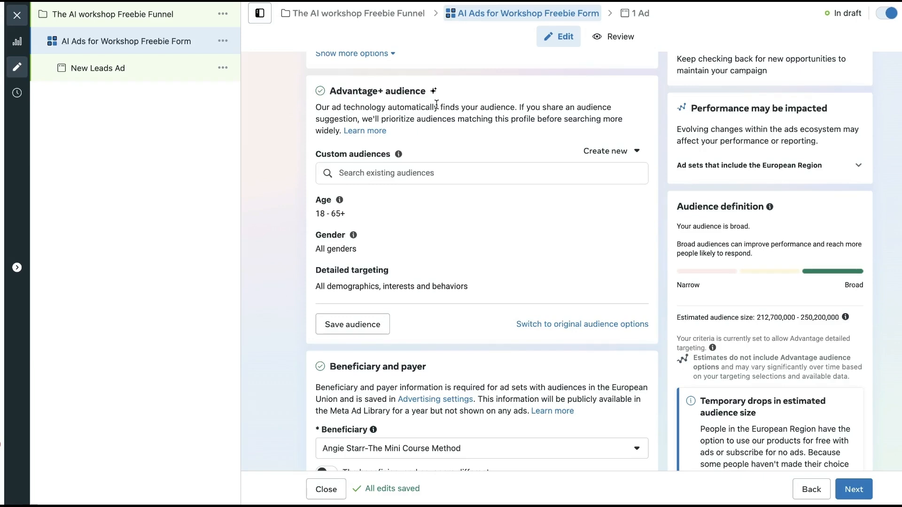
left_click(634, 237)
left_click(404, 253)
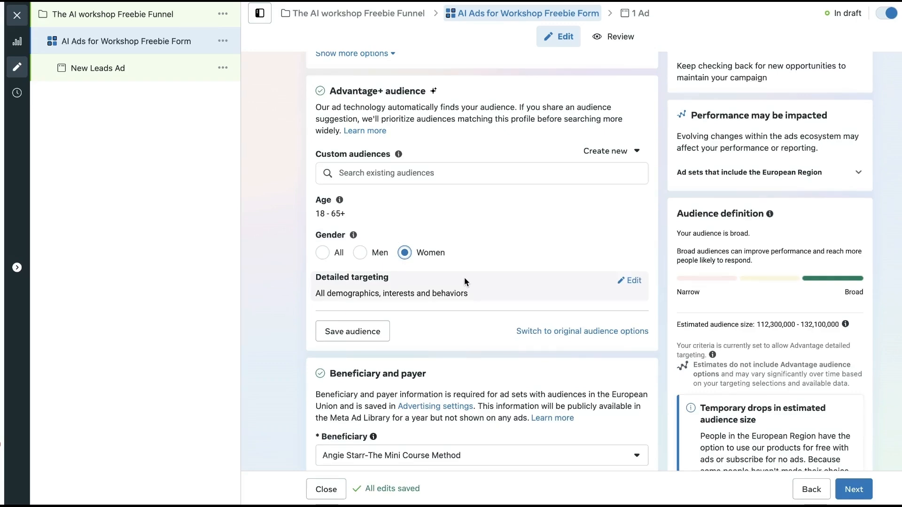
Step: Review the ad set's audience suggestion, beneficiary and payer, and placement sections
scroll(464, 278, "down", 2)
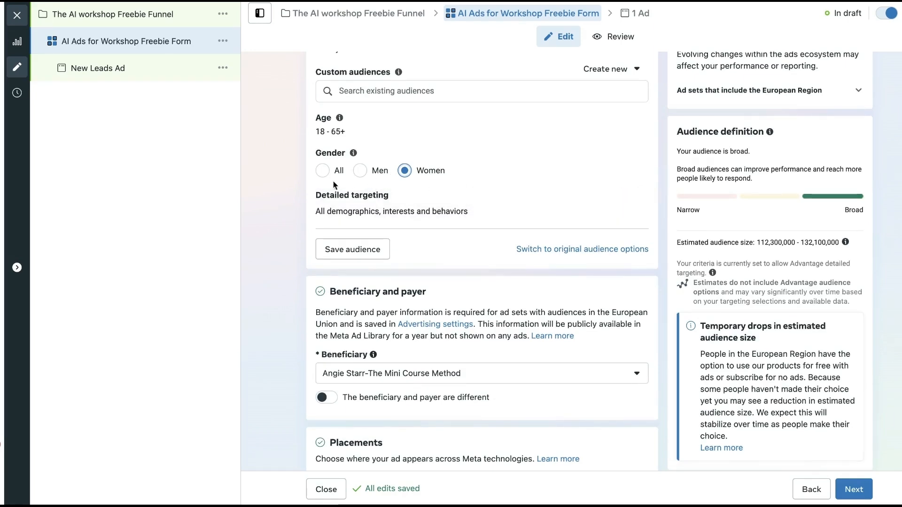
scroll(569, 177, "up", 4)
scroll(532, 358, "down", 3)
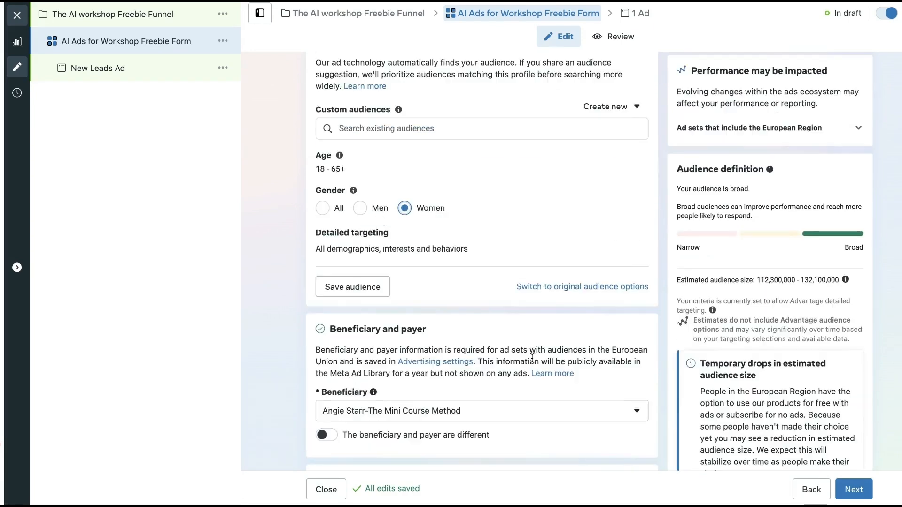
scroll(479, 320, "down", 2)
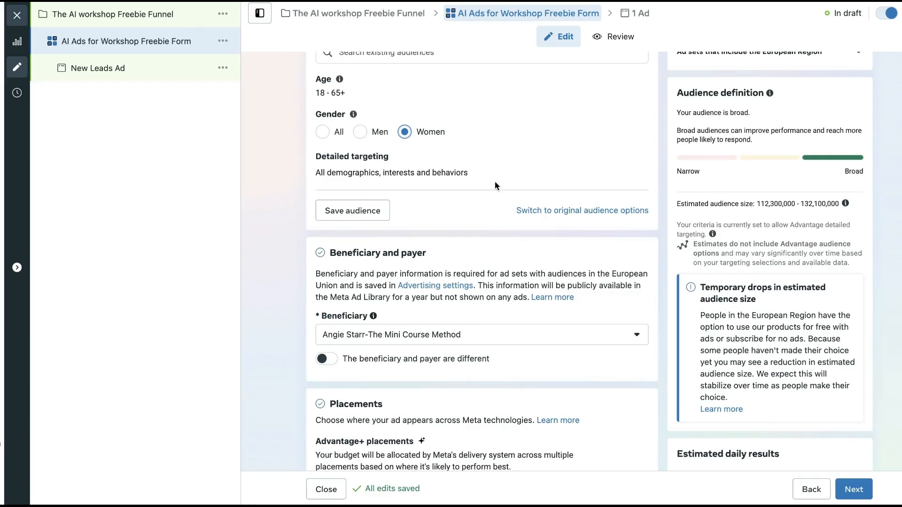
scroll(549, 170, "down", 2)
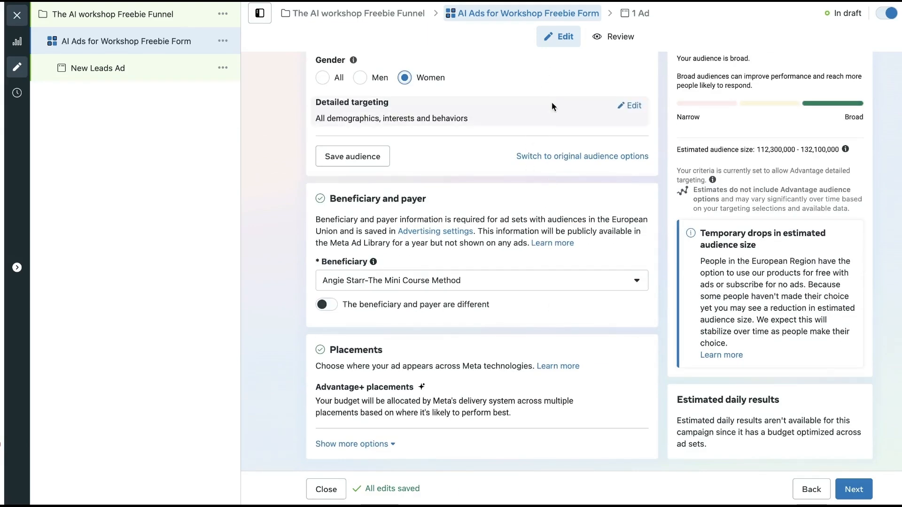
scroll(585, 112, "up", 6)
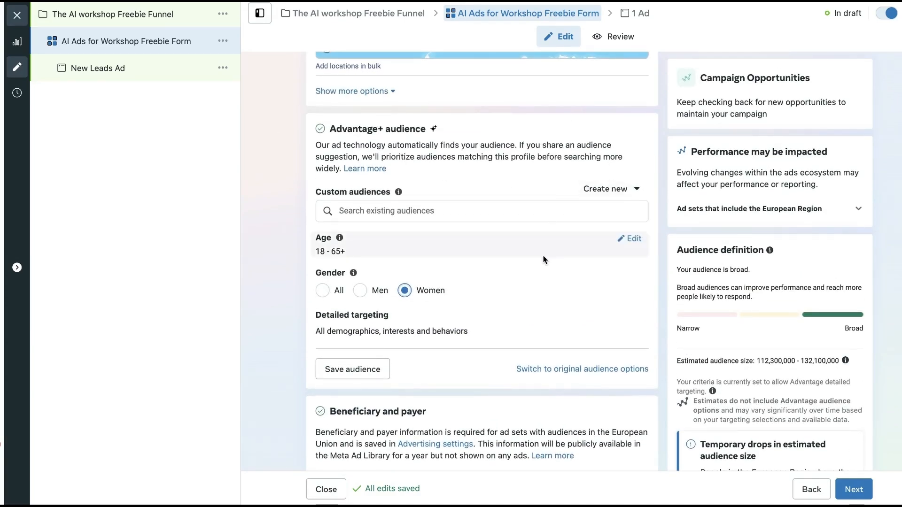
scroll(543, 255, "down", 4)
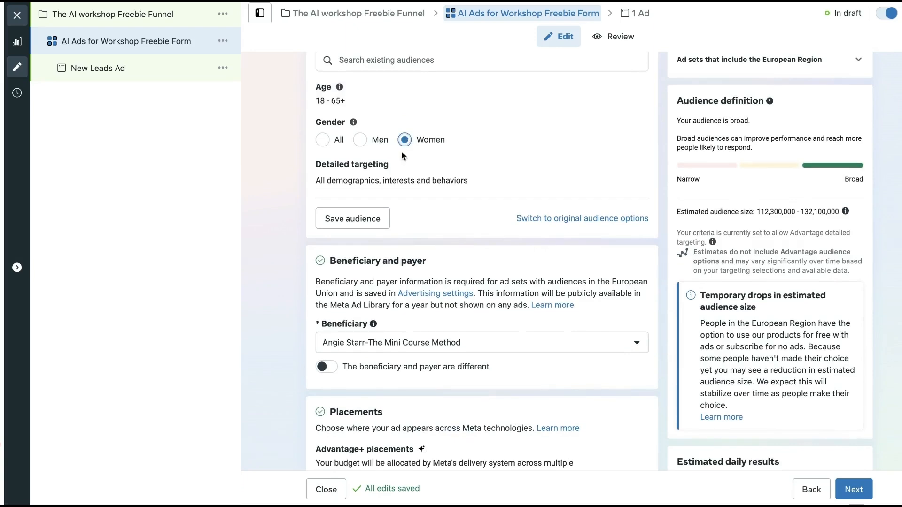
scroll(427, 182, "down", 2)
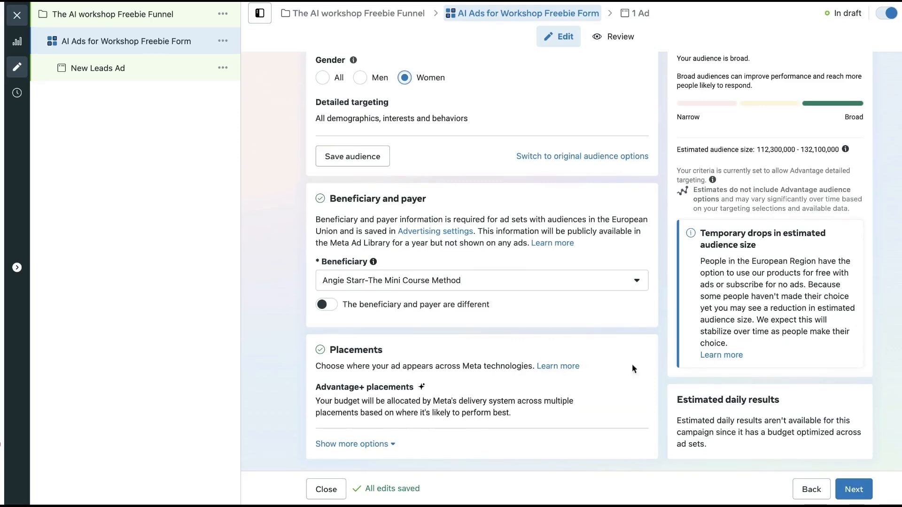
Step: Expand the placement choices, keep Advantage+ placements, and proceed to the ad settings
left_click(634, 389)
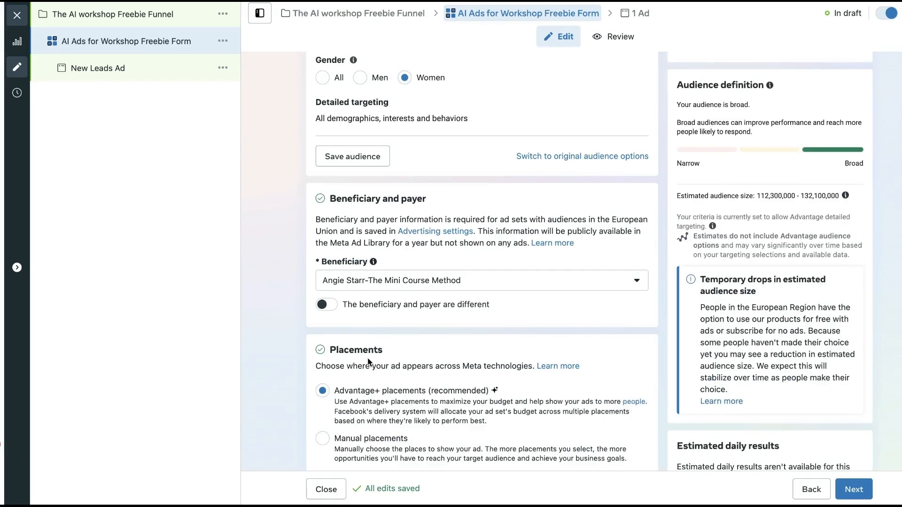
scroll(470, 385, "down", 1)
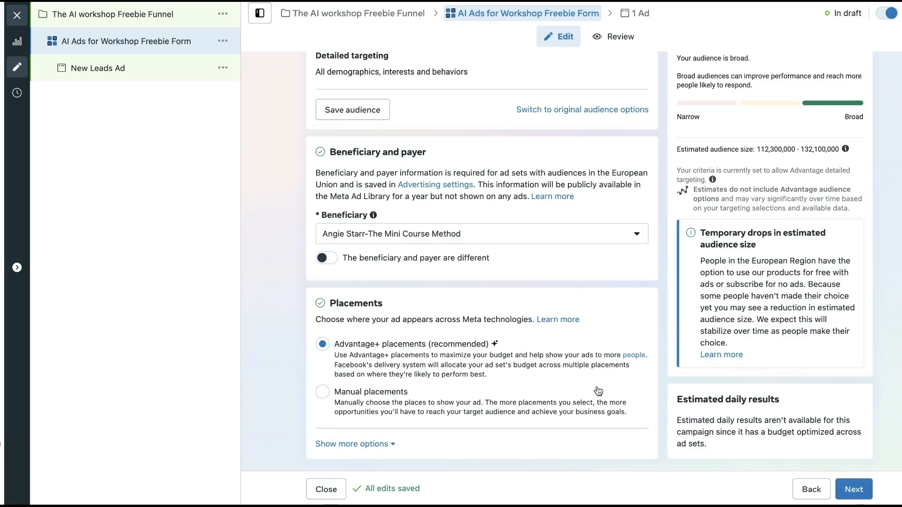
left_click(853, 489)
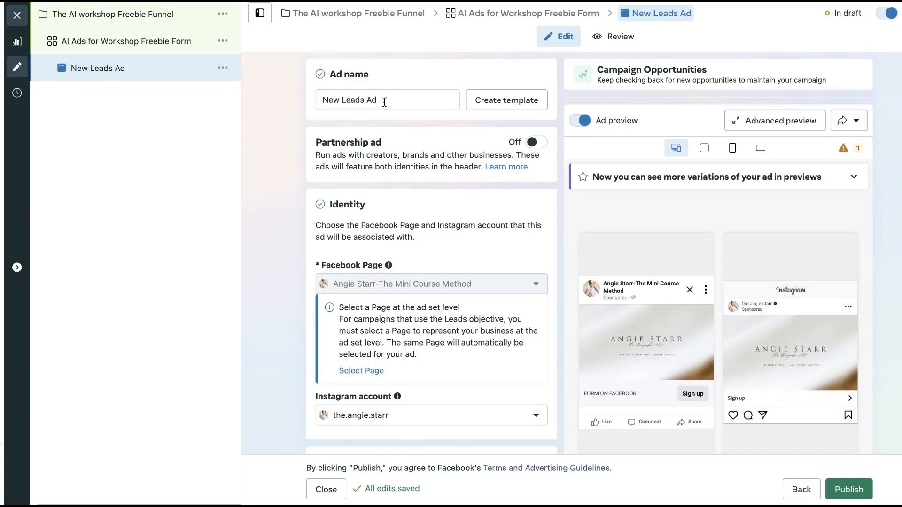
Step: Rename the ad as "Leads form ad 1 ai workshop"
left_click_drag(384, 102, 285, 101)
type("Le")
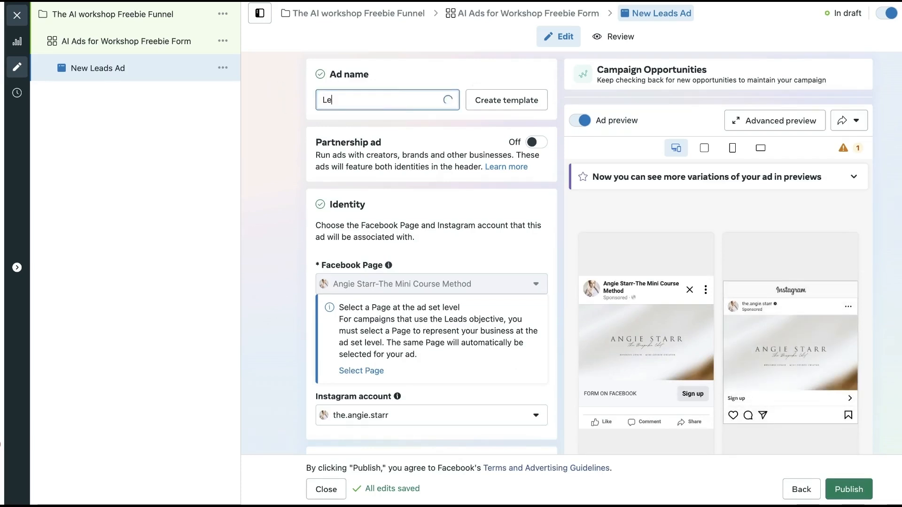
type("ads form ad ")
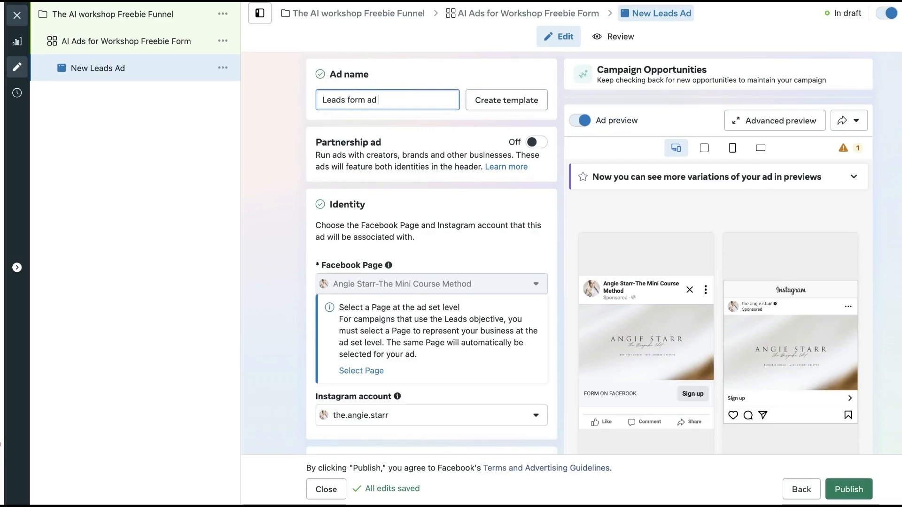
type("1 ai workshop")
Step: Review the ad's identity, format and creative settings
scroll(402, 286, "down", 3)
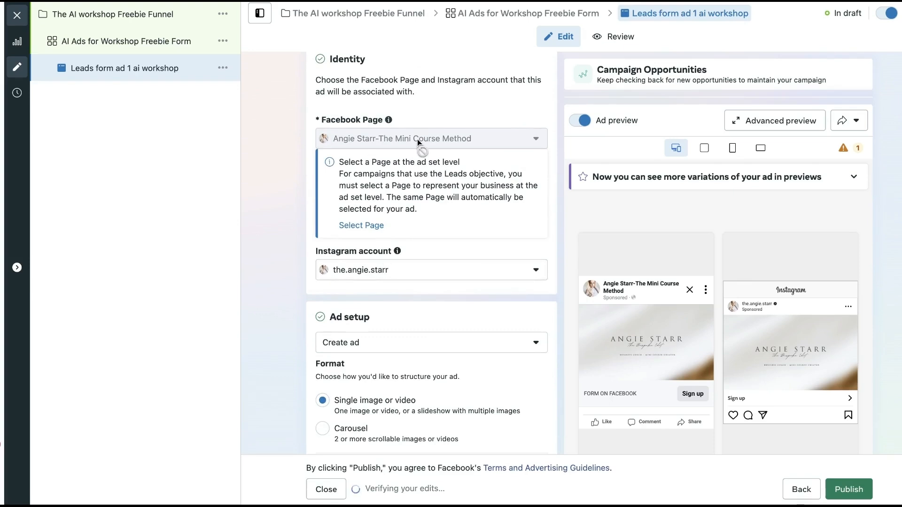
scroll(417, 139, "down", 4)
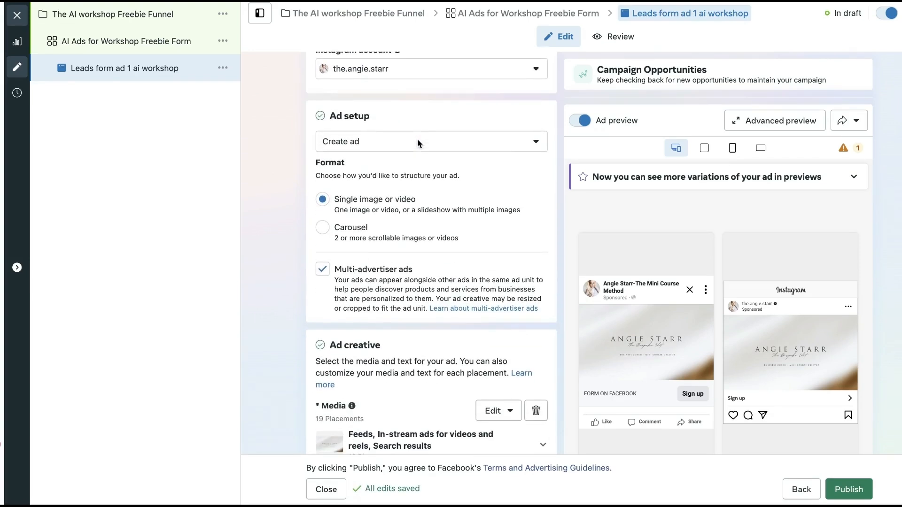
scroll(431, 334, "down", 4)
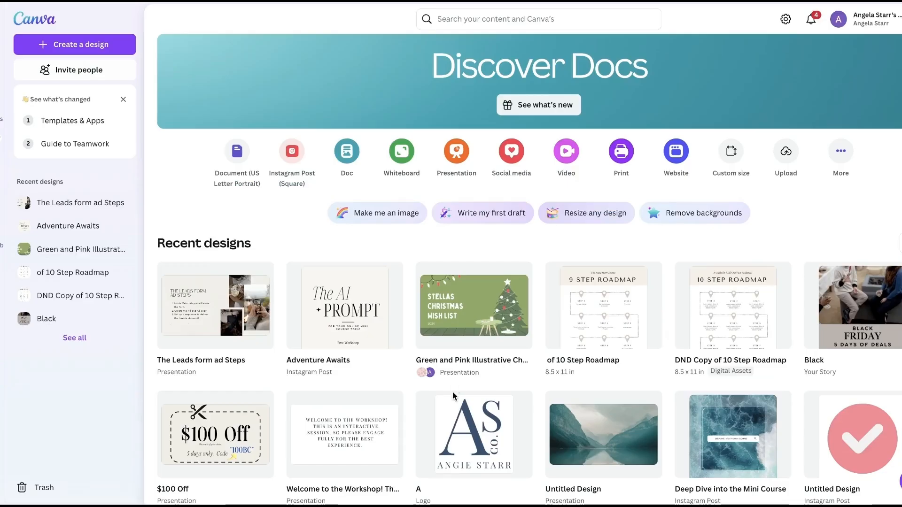
Step: In Canva, open the "Adventure Awaits" design and download all five pages as JPG files
left_click(346, 324)
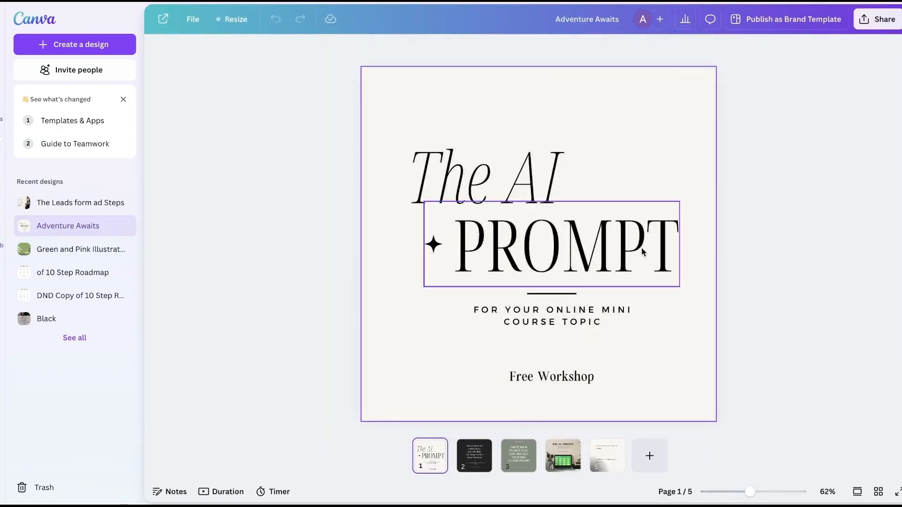
left_click(868, 22)
left_click(744, 236)
left_click(761, 94)
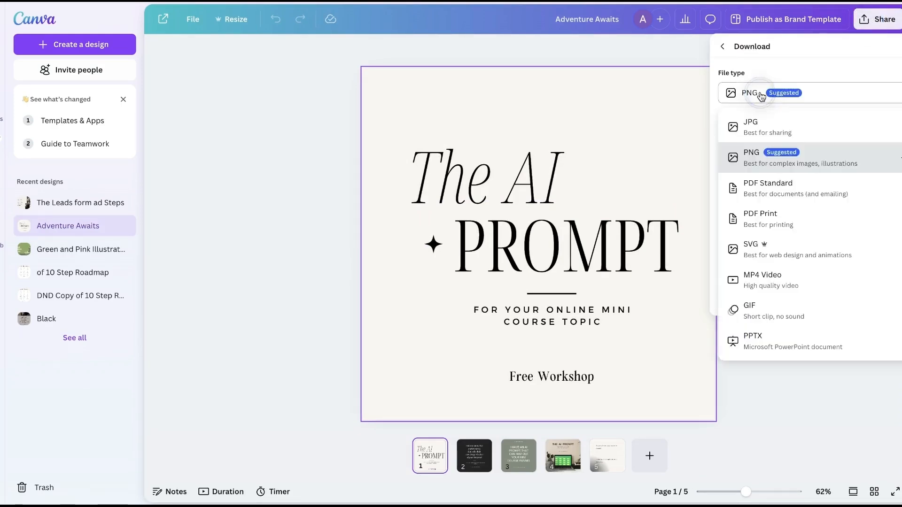
left_click(768, 123)
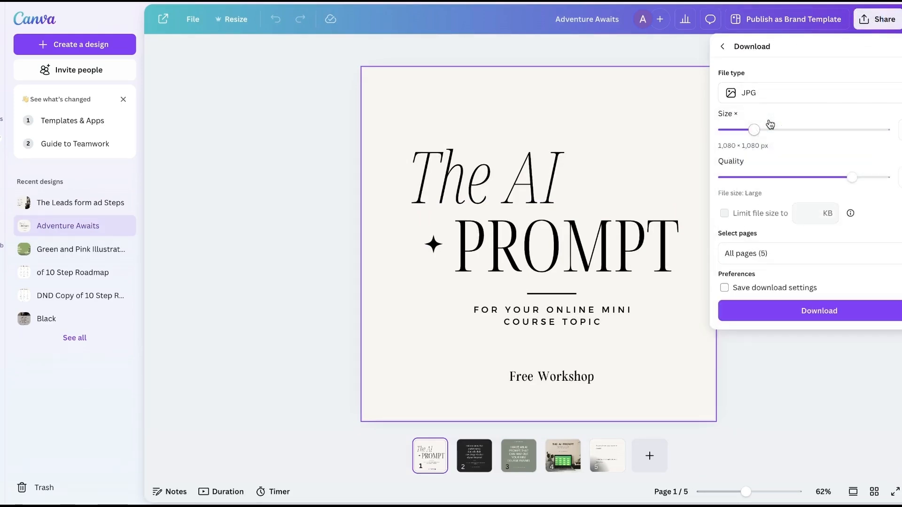
left_click(806, 312)
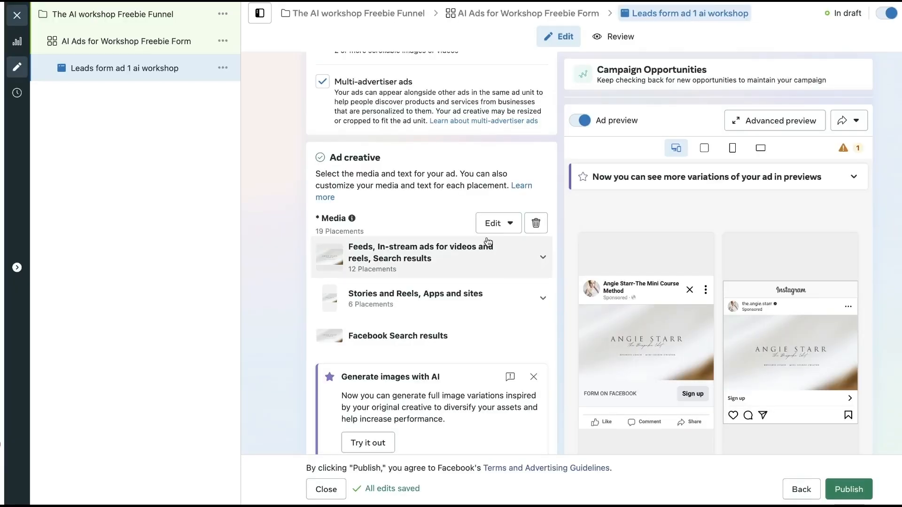
left_click(504, 225)
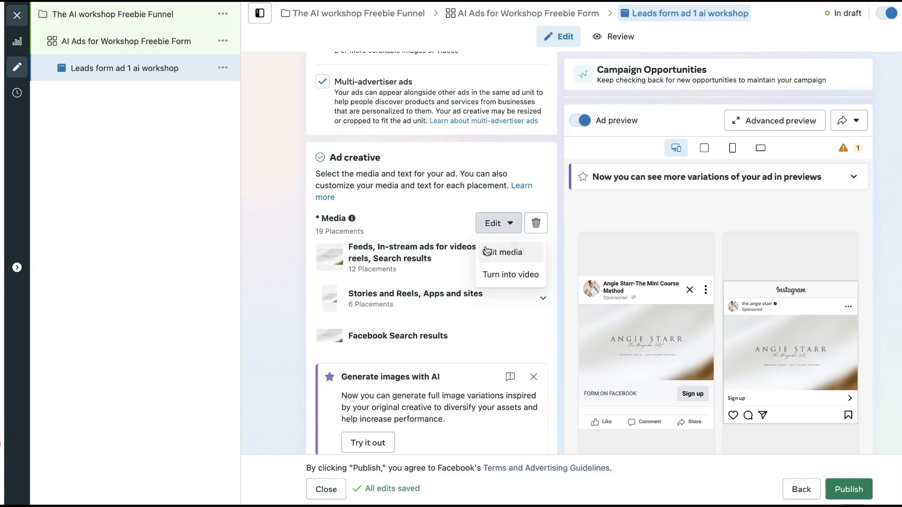
left_click(487, 247)
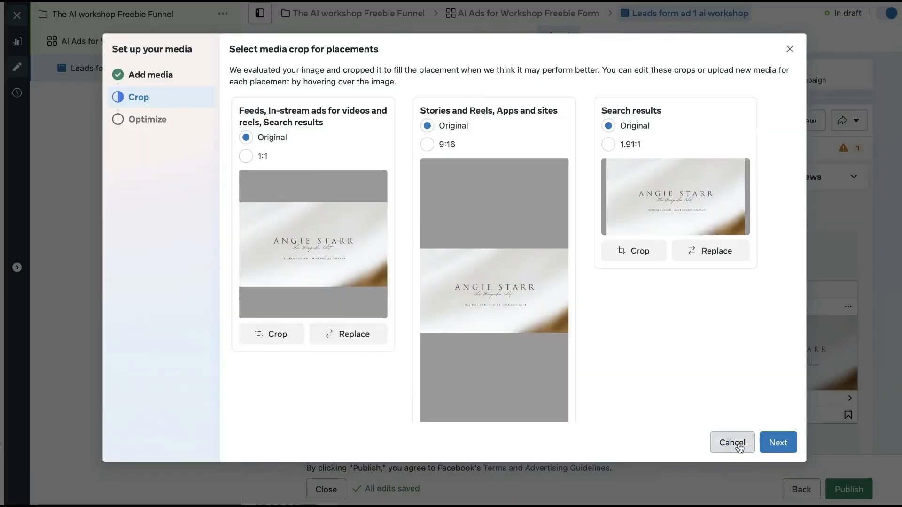
left_click(744, 443)
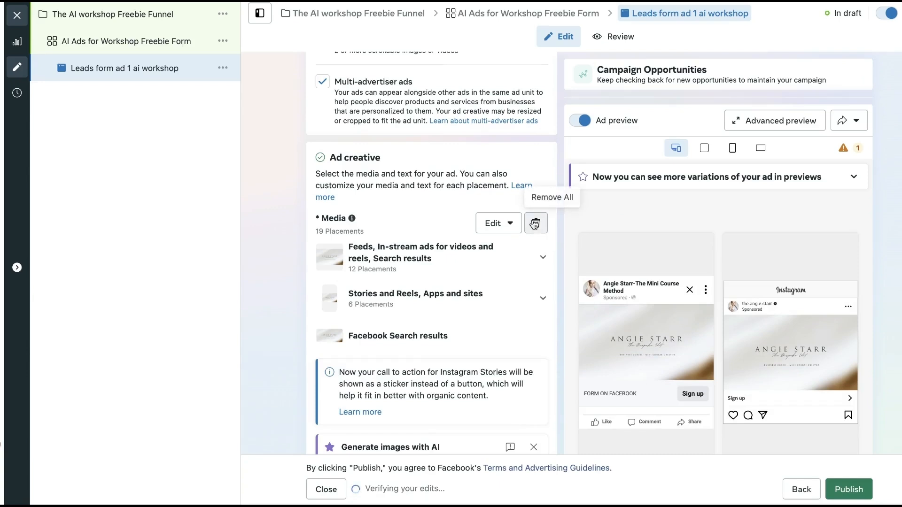
Step: Back in Meta Ads Manager, remove all existing media from the ad creative
scroll(534, 225, "down", 3)
scroll(534, 225, "down", 2)
scroll(532, 219, "up", 8)
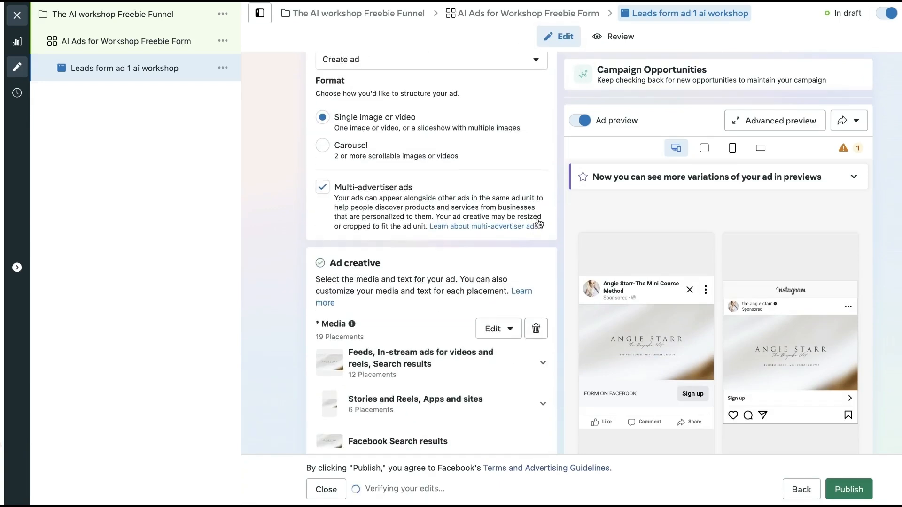
scroll(510, 286, "up", 2)
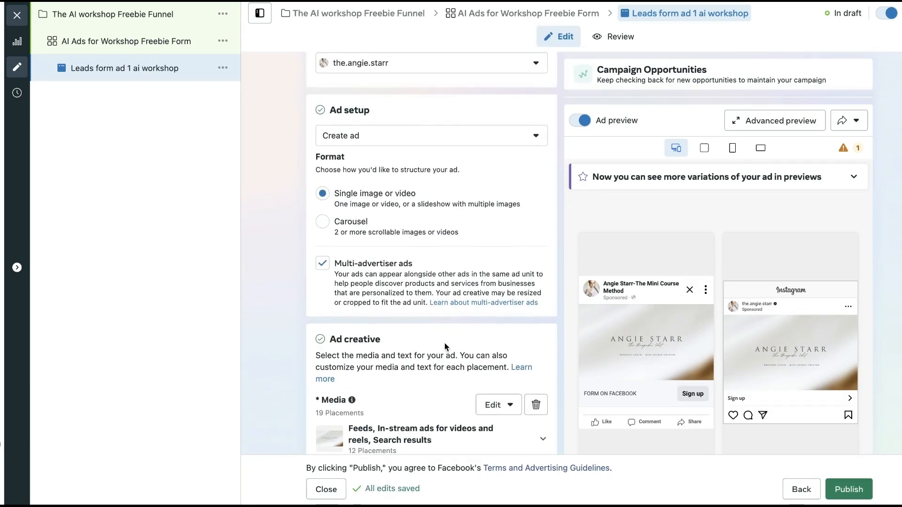
left_click(536, 404)
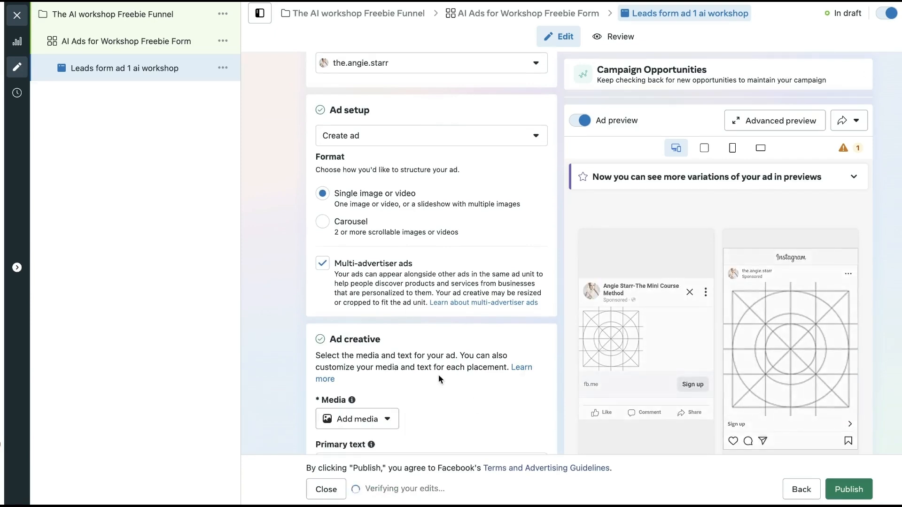
Step: Start uploading new image media for the ad and extract Adventure Awaits.zip in the Downloads folder
scroll(382, 339, "down", 3)
left_click(373, 318)
left_click(357, 346)
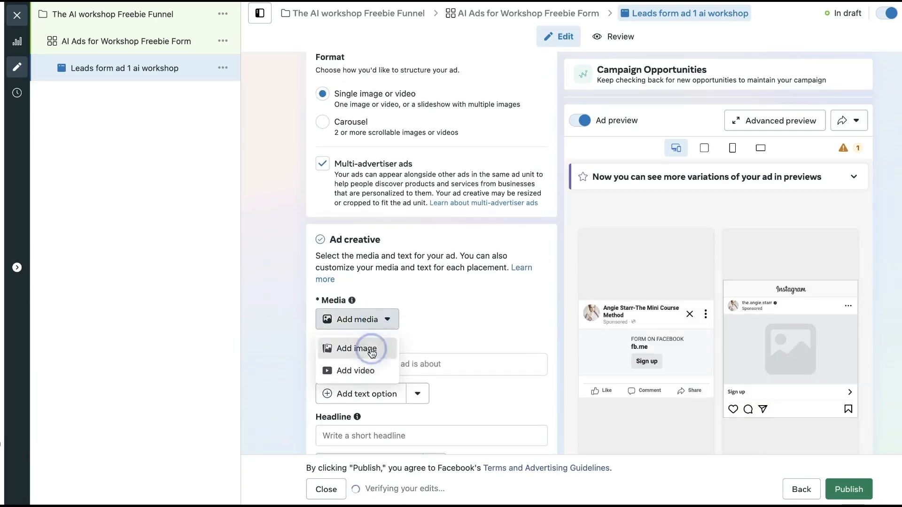
left_click(757, 111)
key("super+Tab")
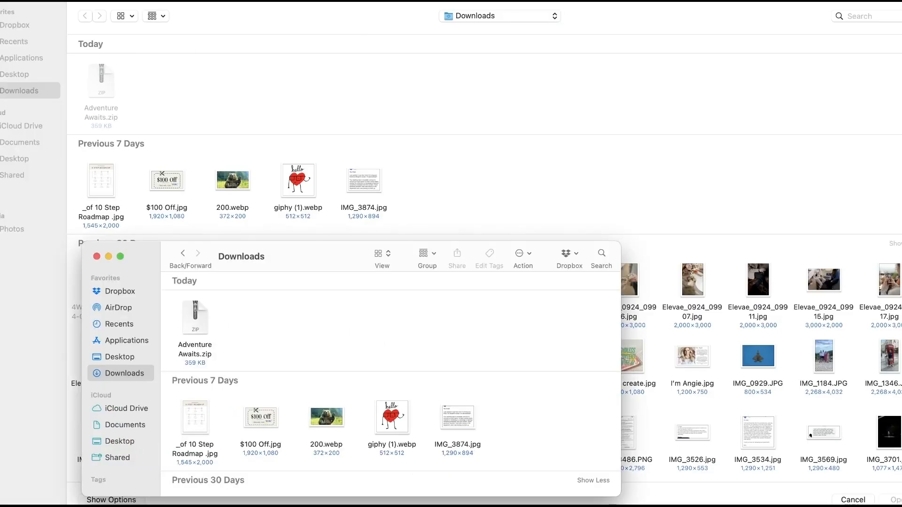
double_click(205, 331)
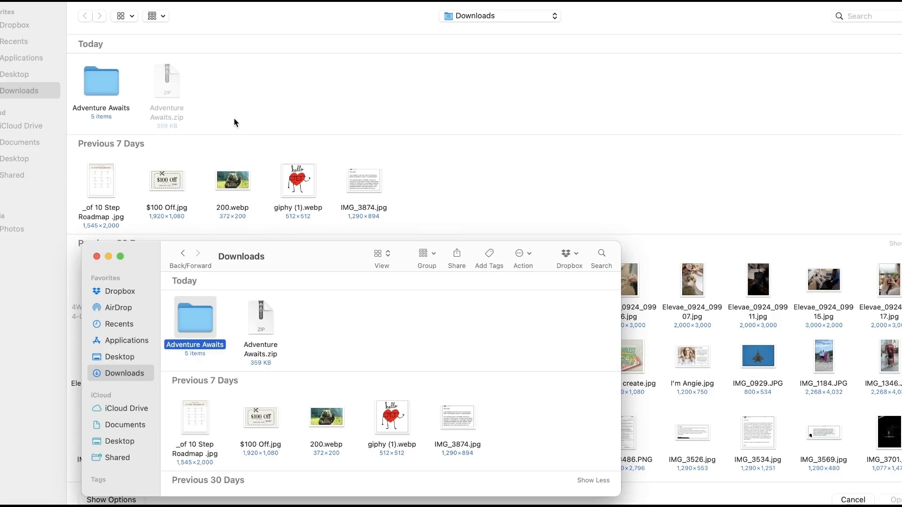
Step: Upload the images 1.jpg to 5.jpg from the extracted Adventure Awaits folder to the ad account's media
left_click(88, 84)
double_click(105, 83)
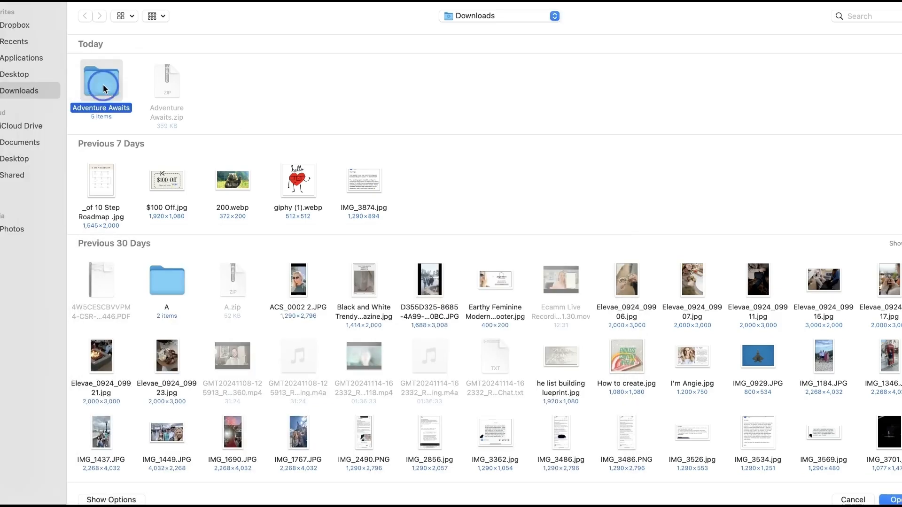
left_click(105, 85)
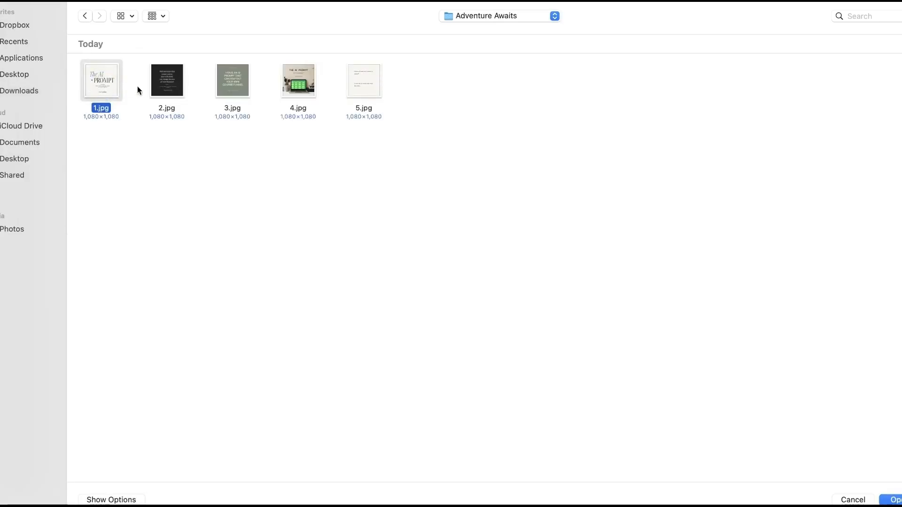
left_click(160, 92, "super")
left_click(290, 81, "super")
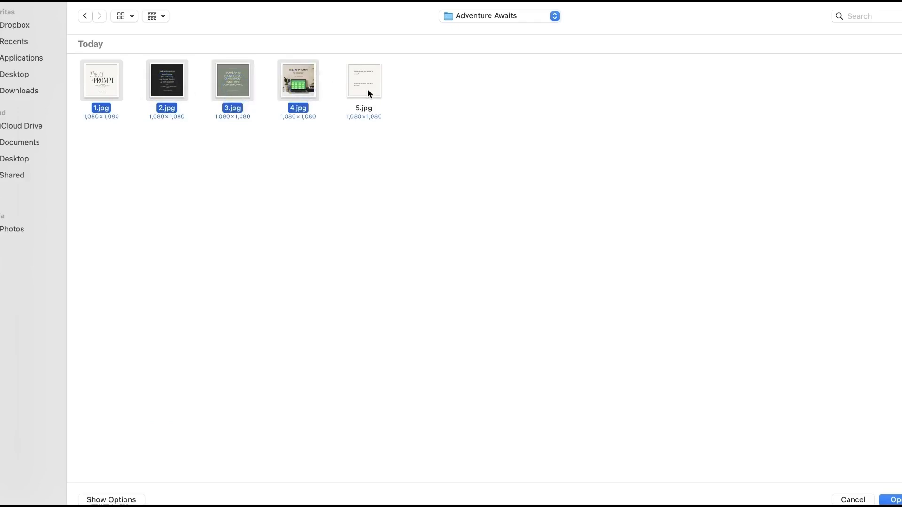
key("Return")
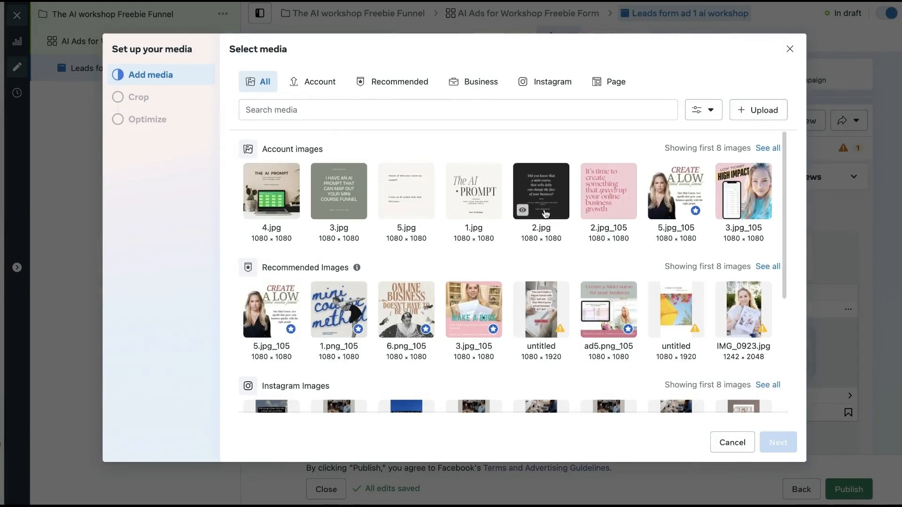
Step: Use 1.jpg as the ad image, accepting the suggested placement crops and optimization settings
left_click(474, 193)
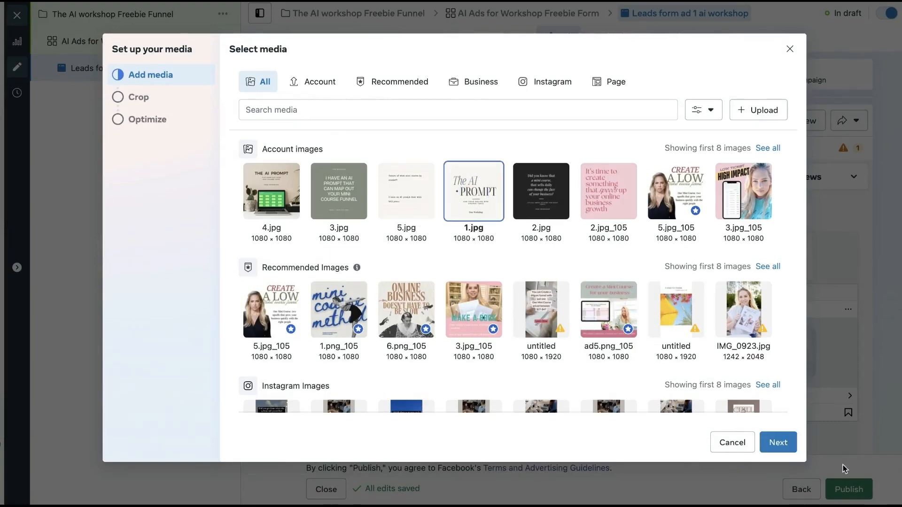
left_click(781, 445)
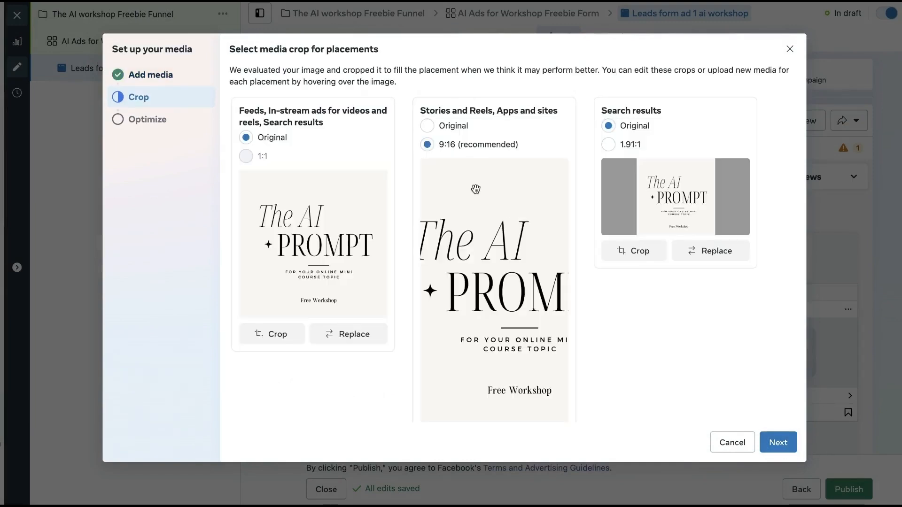
left_click(782, 444)
left_click(782, 443)
Step: Copy the ad copy from "Unsure of What Mini Course you should make??" through "launch." in the note into the ad's primary text
scroll(487, 340, "down", 5)
left_click(453, 220)
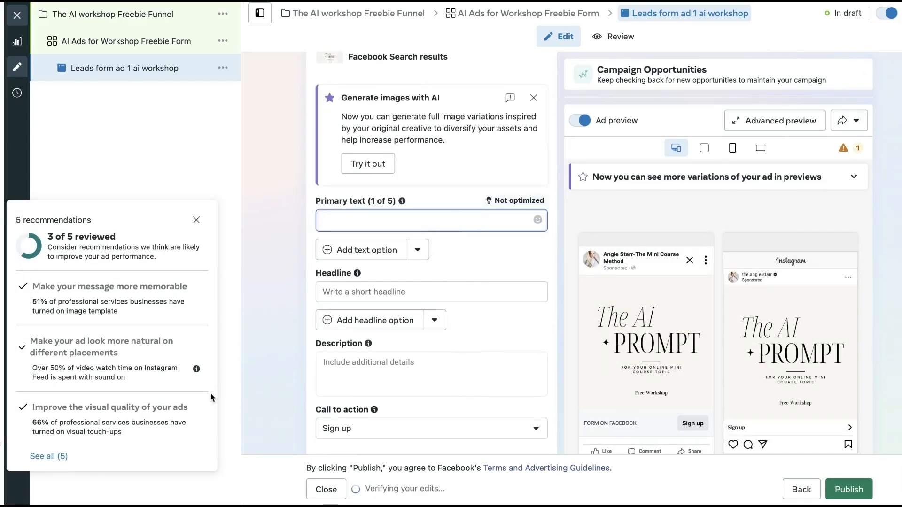
left_click(1, 215)
left_click_drag(305, 2, 387, 18)
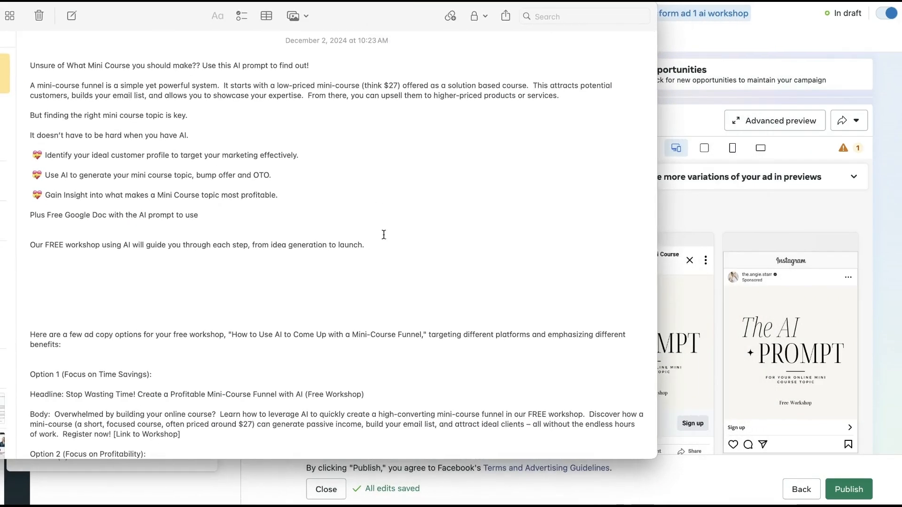
left_click_drag(376, 244, 23, 64)
left_click(699, 212)
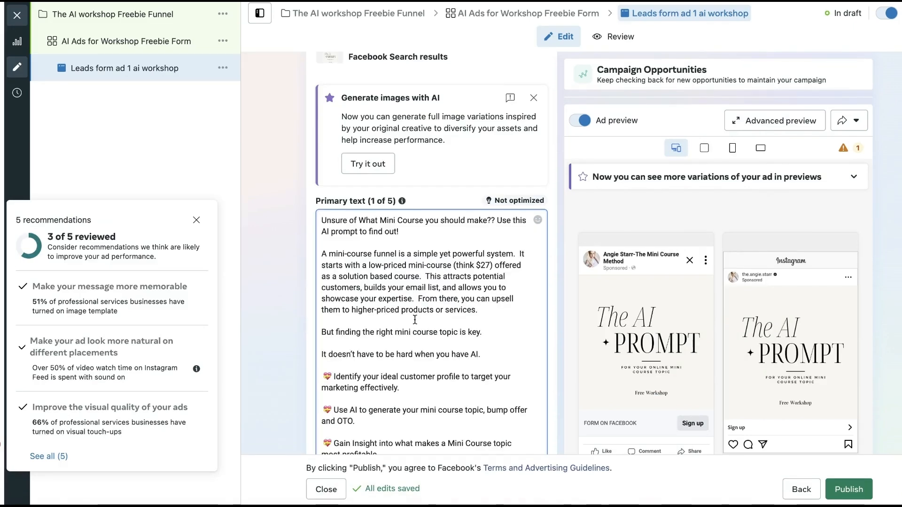
Step: Look through the AI-generated primary text variations and set the ad's headline to "Free AI workshop to find your Mini Course"
scroll(413, 291, "down", 6)
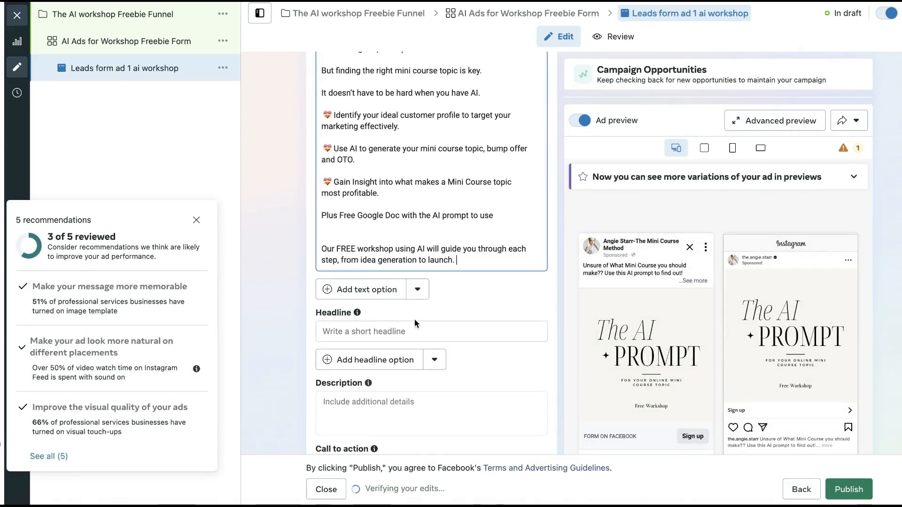
scroll(414, 320, "down", 1)
left_click(409, 308)
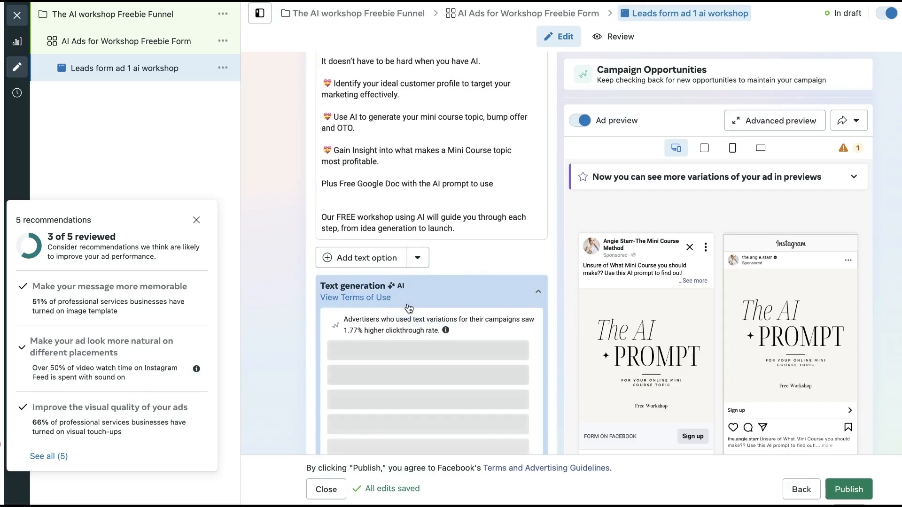
scroll(409, 308, "down", 4)
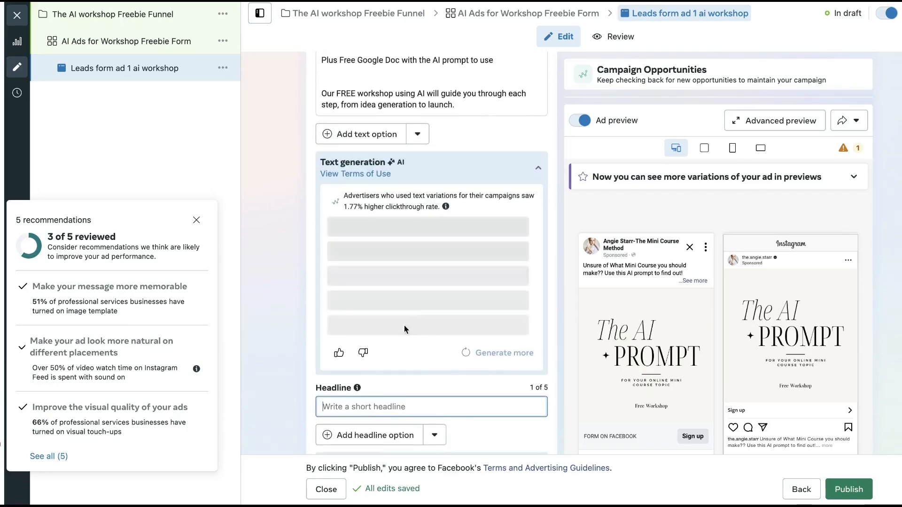
scroll(381, 403, "down", 4)
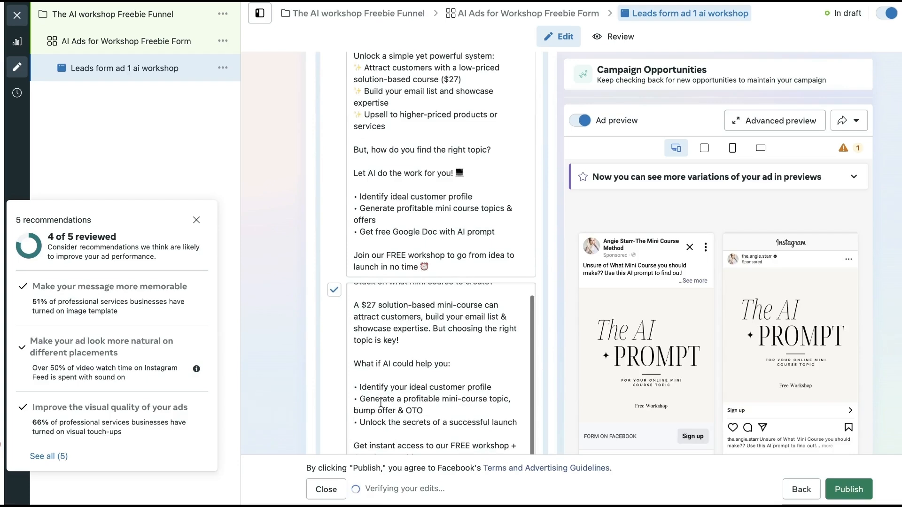
scroll(392, 252, "up", 4)
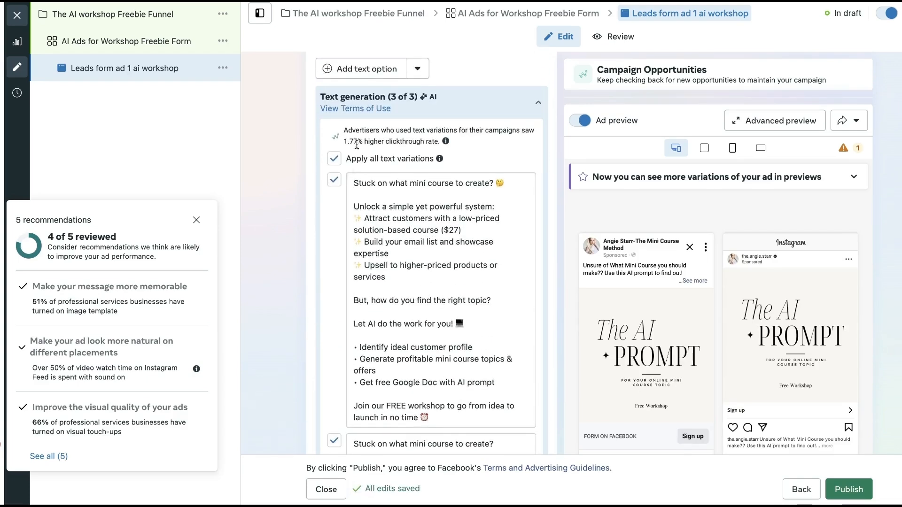
scroll(486, 179, "down", 8)
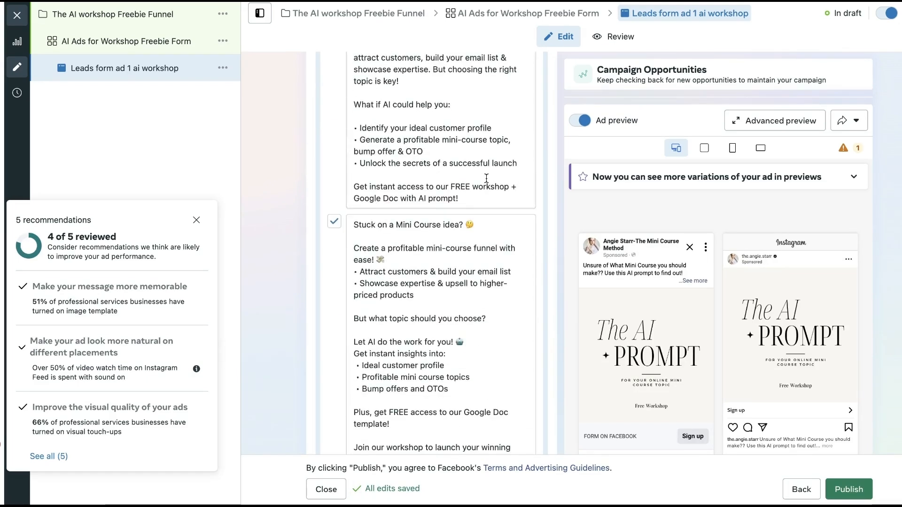
scroll(487, 179, "down", 5)
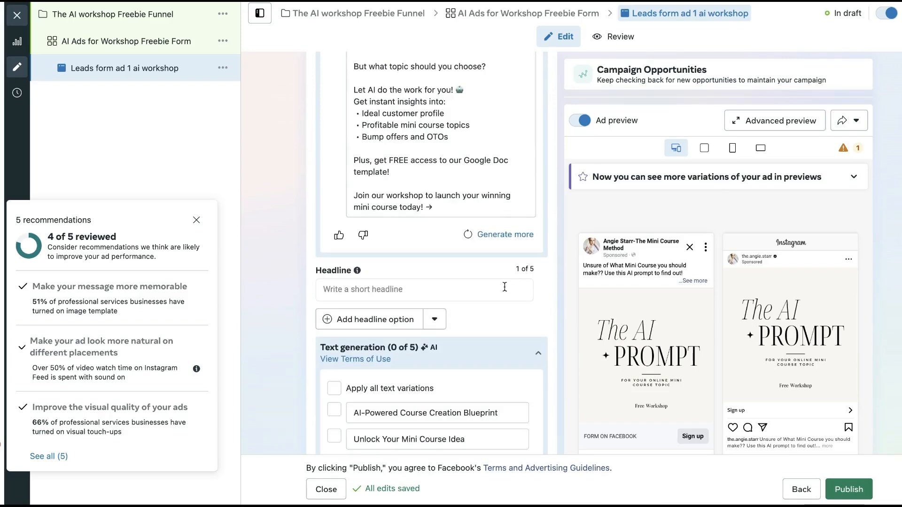
left_click(403, 292)
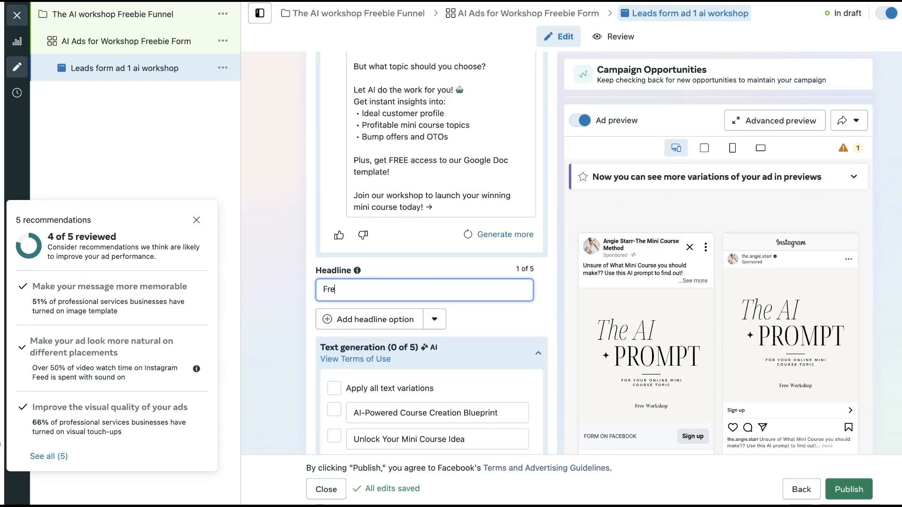
type("Free AI workshop to find your Mini Course")
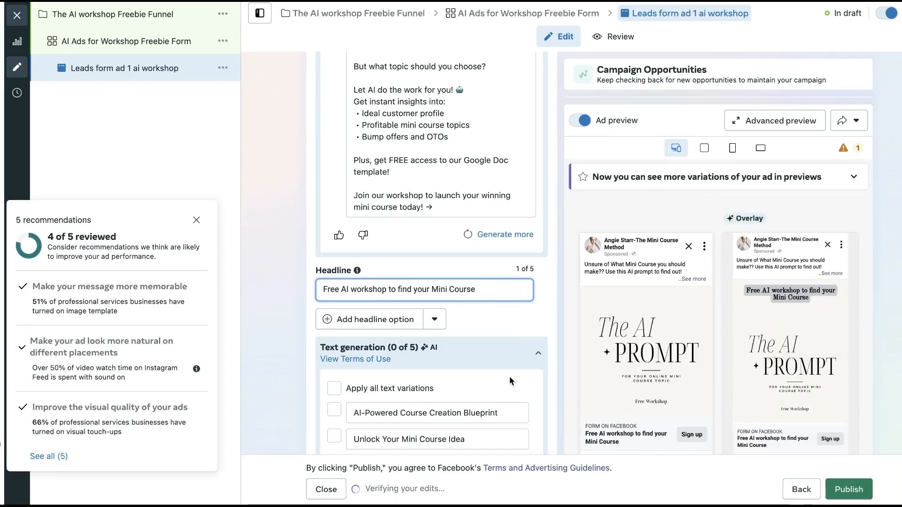
Step: Check the call to action options and keep "Sign up" selected
scroll(512, 291, "down", 2)
scroll(512, 277, "down", 4)
scroll(513, 279, "down", 1)
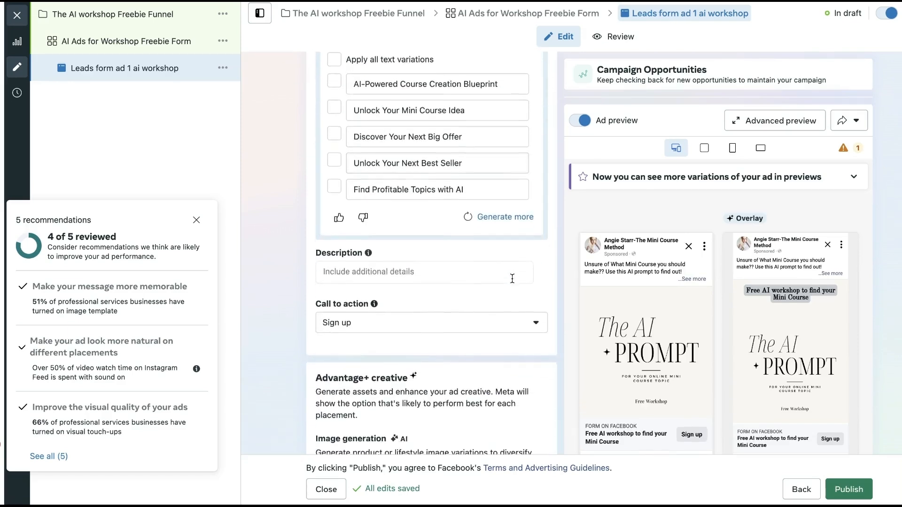
left_click(490, 325)
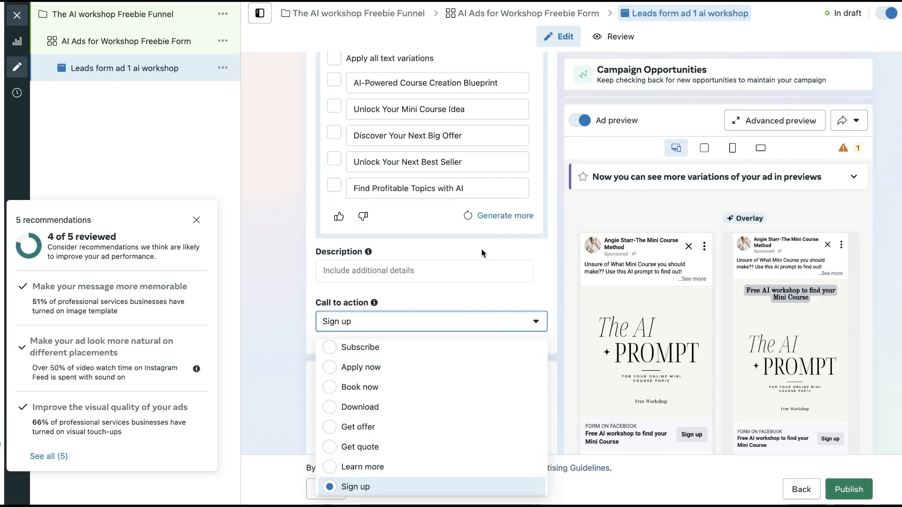
left_click(411, 489)
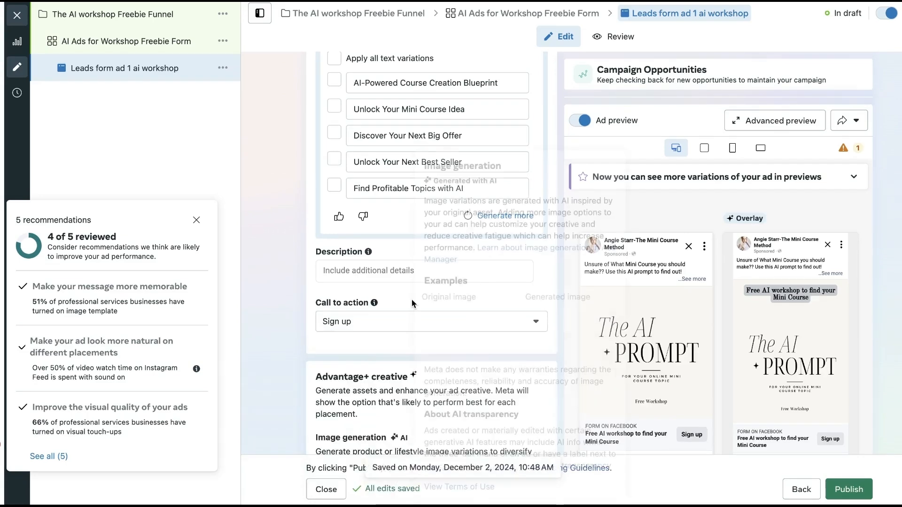
scroll(370, 359, "up", 10)
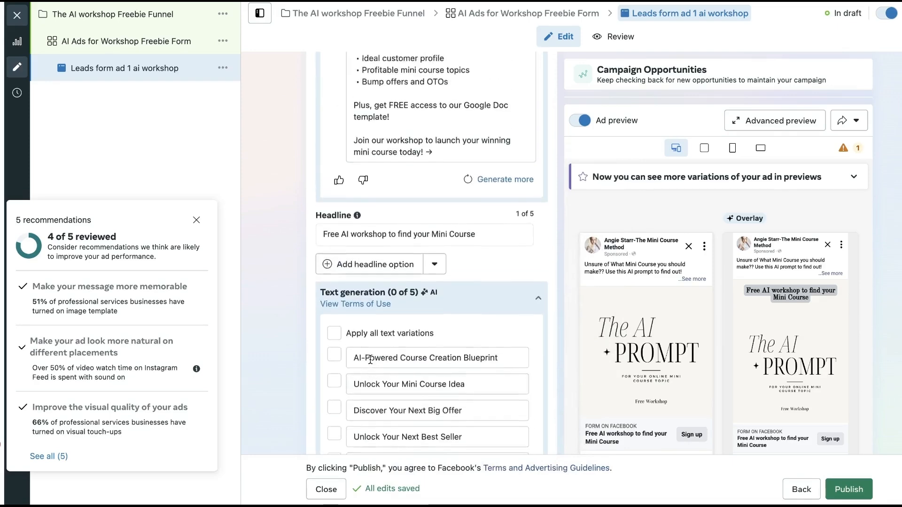
Step: Create a new instant form named "The AI workshop Leads Form" with the More volume form type and continue to its intro
scroll(370, 359, "up", 10)
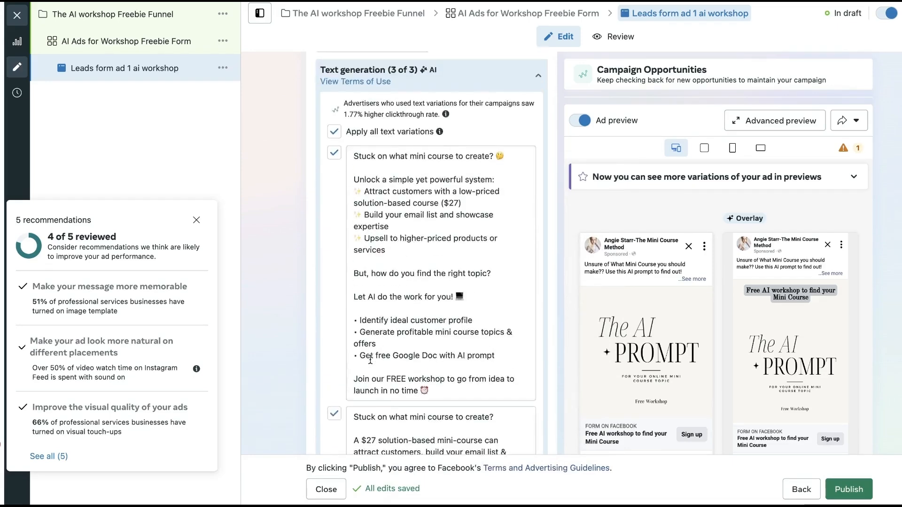
scroll(370, 359, "up", 10)
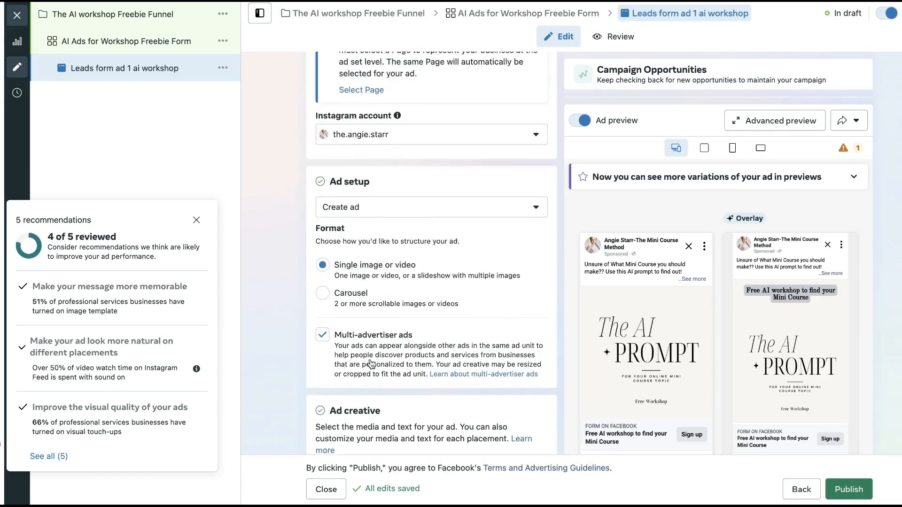
scroll(370, 363, "down", 20)
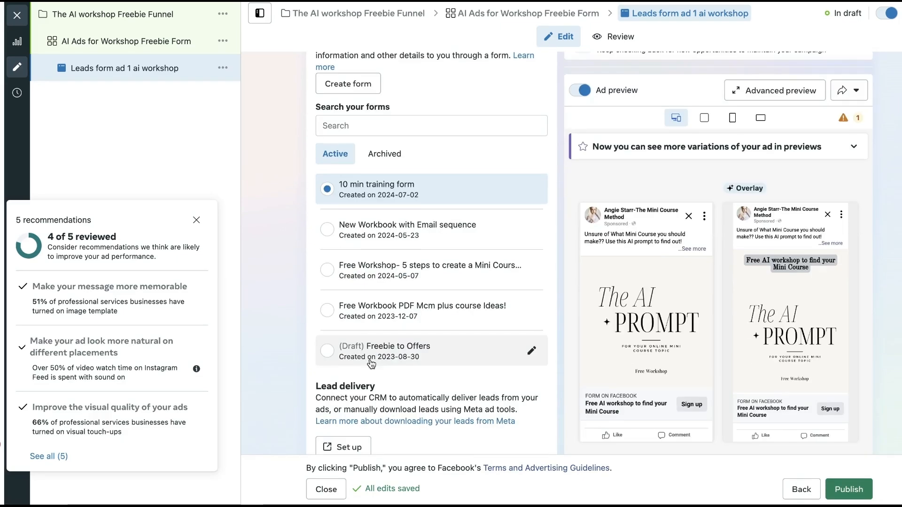
scroll(371, 362, "up", 1)
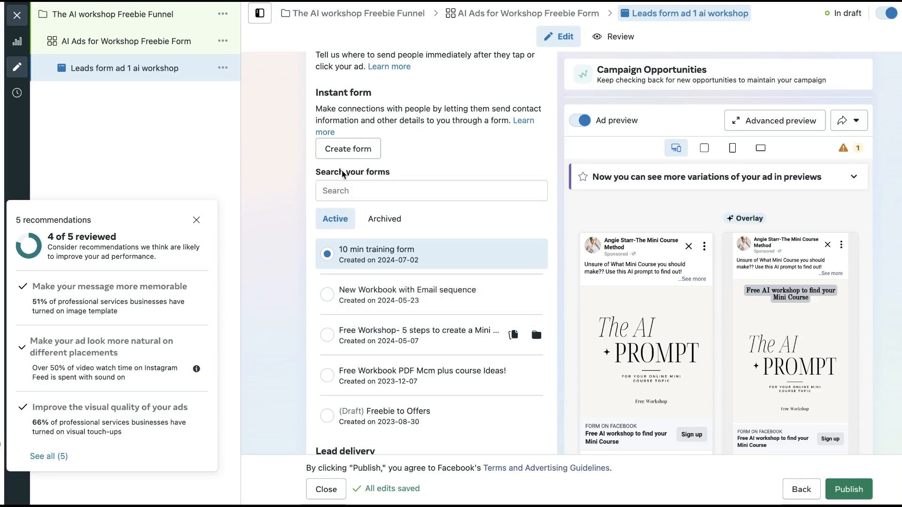
left_click(347, 148)
left_click_drag(331, 97, 177, 93)
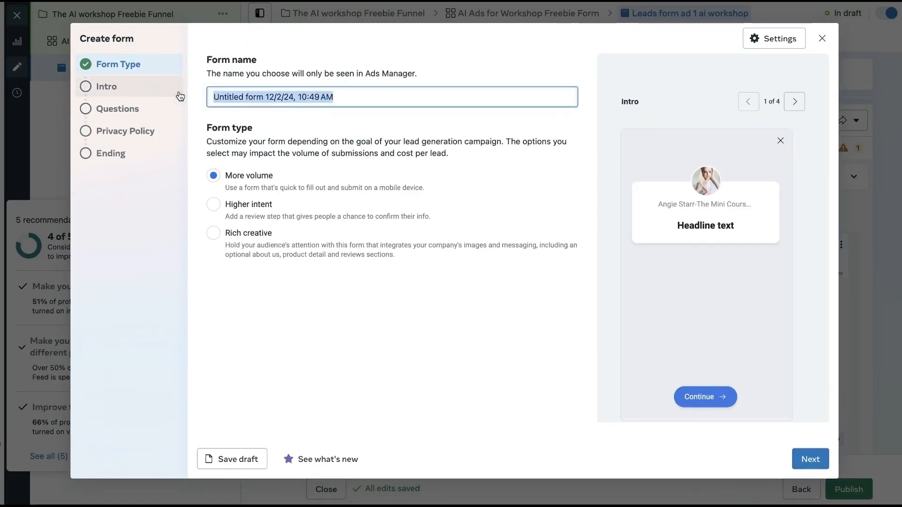
type("The AI ww")
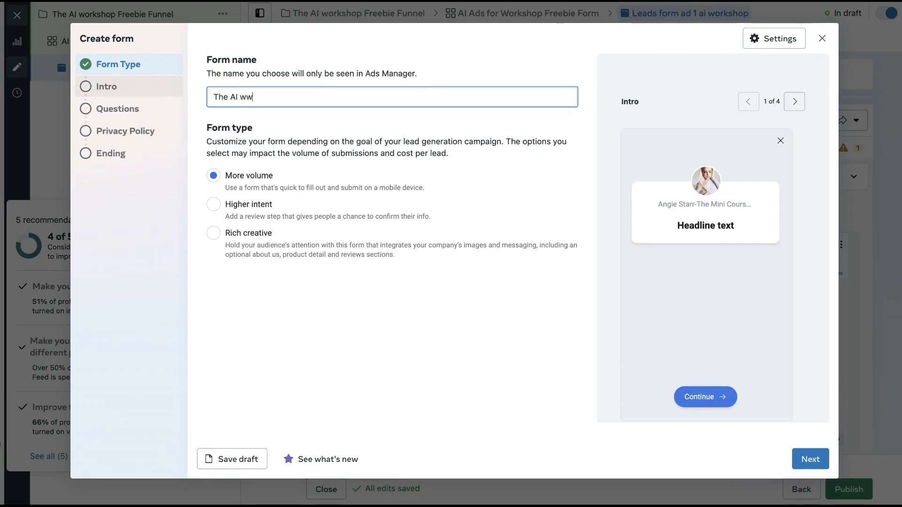
key("BackSpace")
type("orkshop Leads Form")
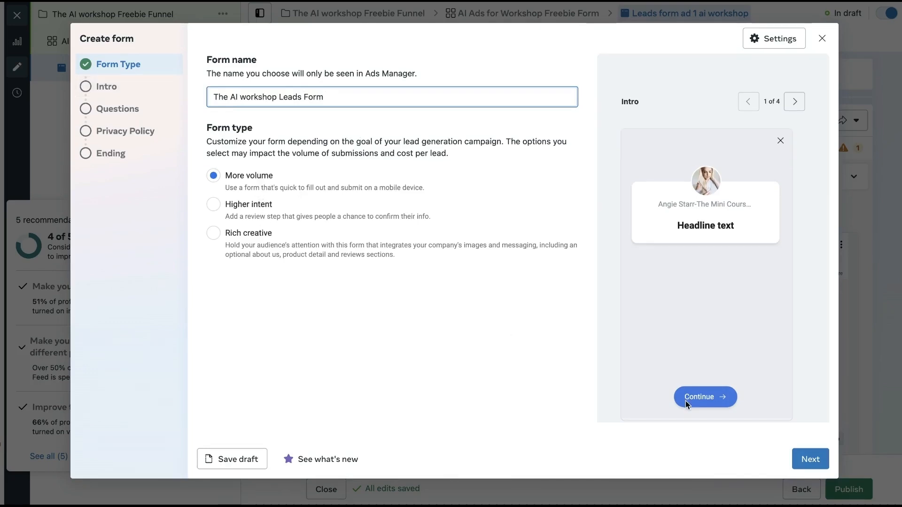
left_click(811, 459)
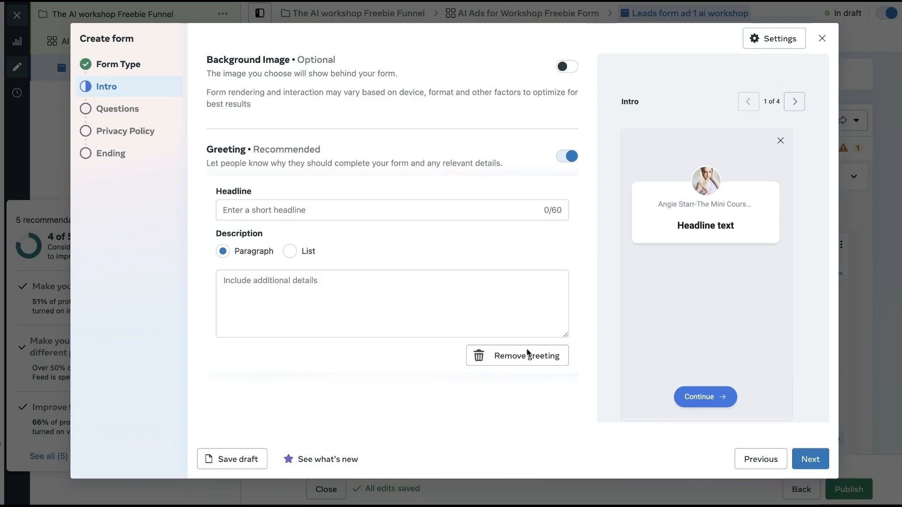
Step: Set the form's greeting headline to "Watch this Free Workshop Today"
left_click(235, 205)
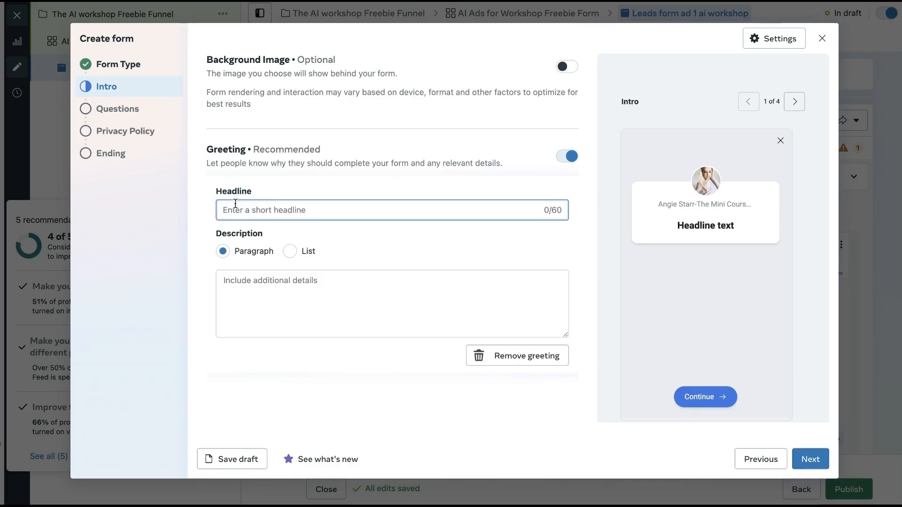
type("W")
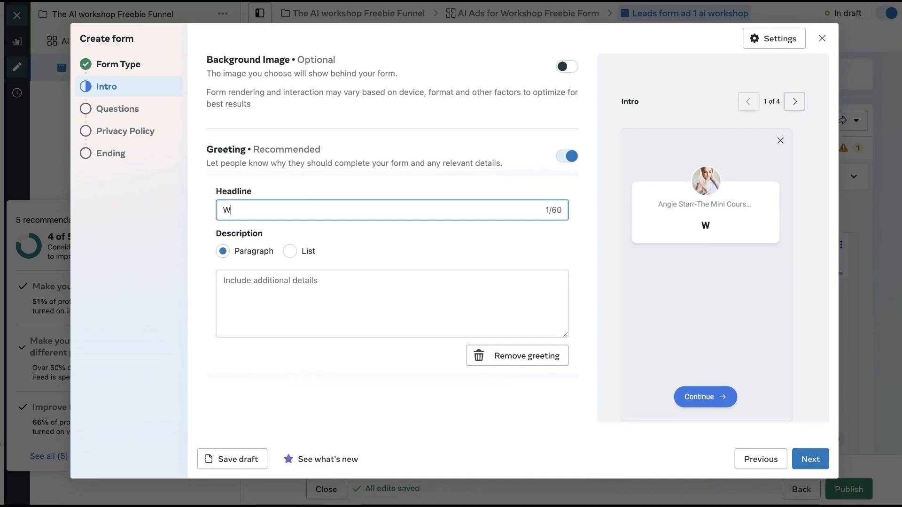
type("atch this F")
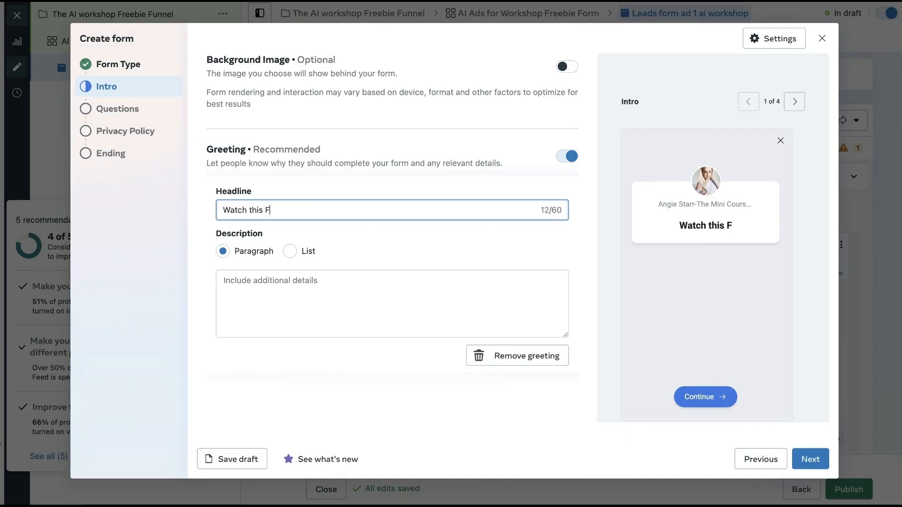
type("ree Worksh")
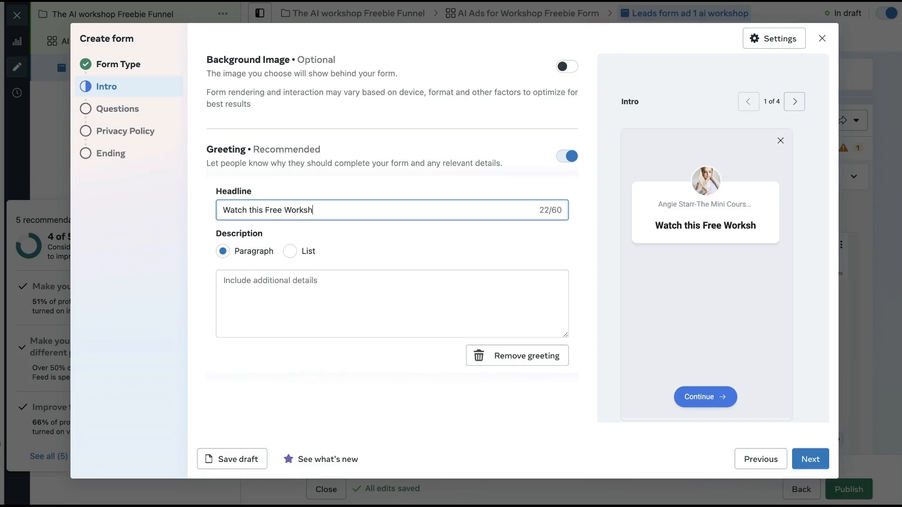
type("op Today")
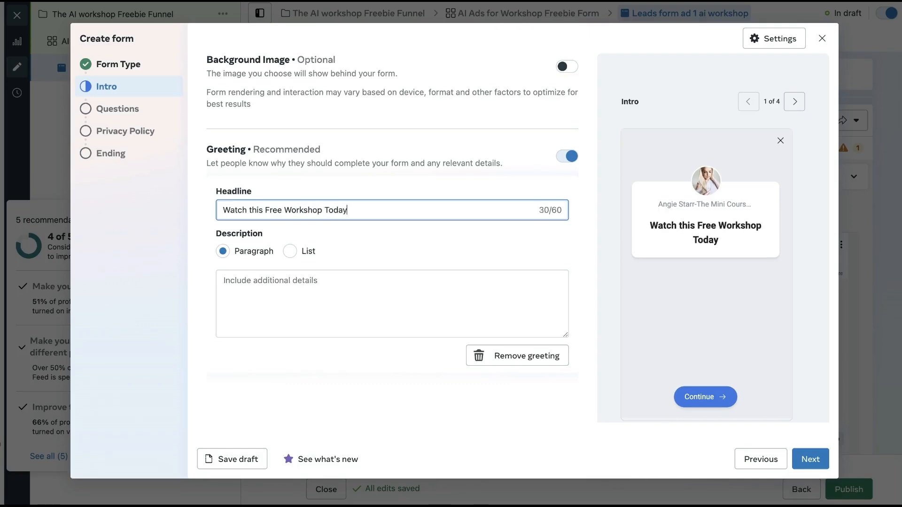
Step: Set the greeting description to "Learn how this one AI prompt can be used to find your most profitable Mini Course Funnel. Workshop with me! Instant access!"
left_click(238, 290)
type("Lea")
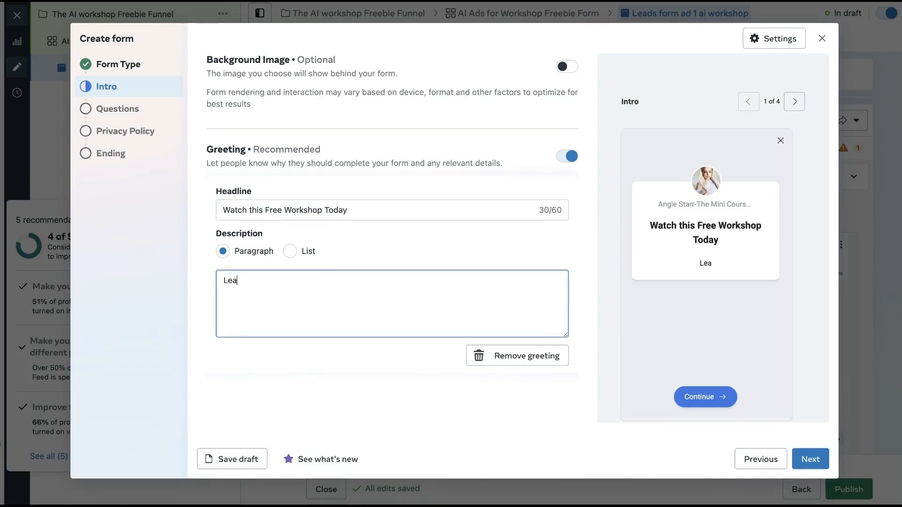
type("rn how this o")
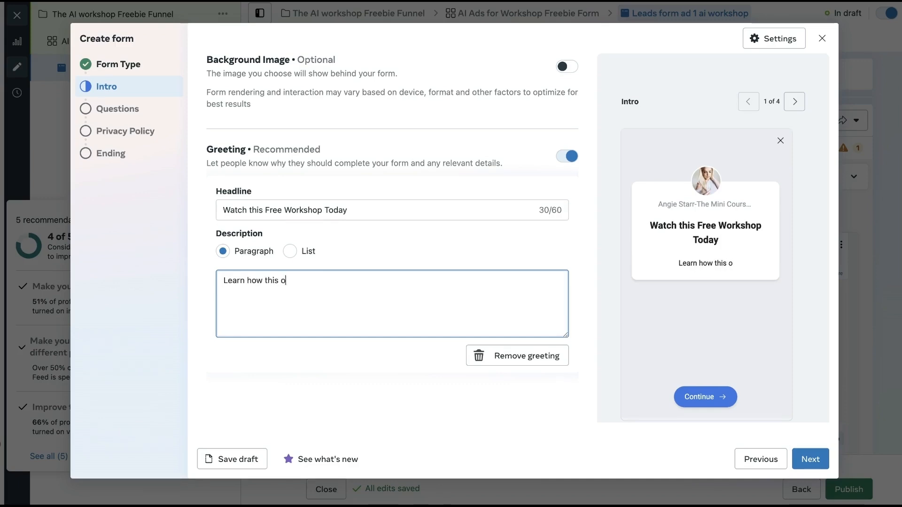
type("ne AI prom")
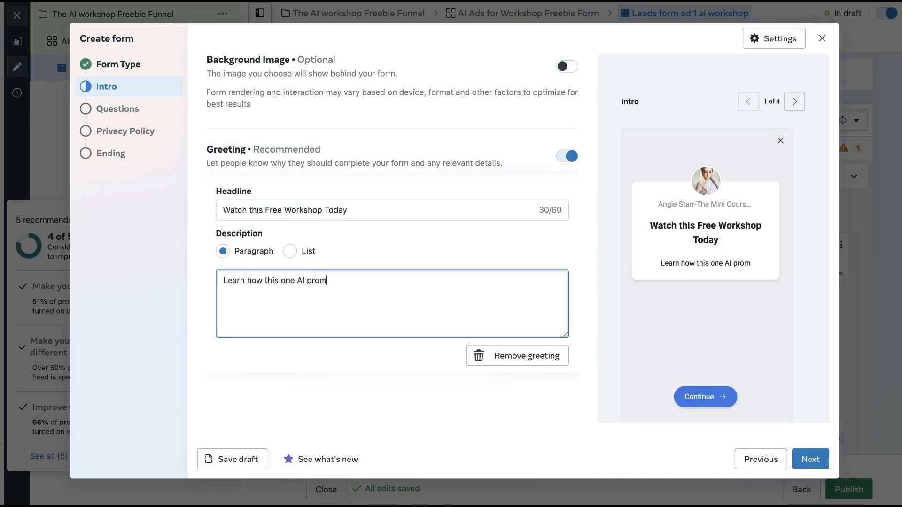
type("pt can be ")
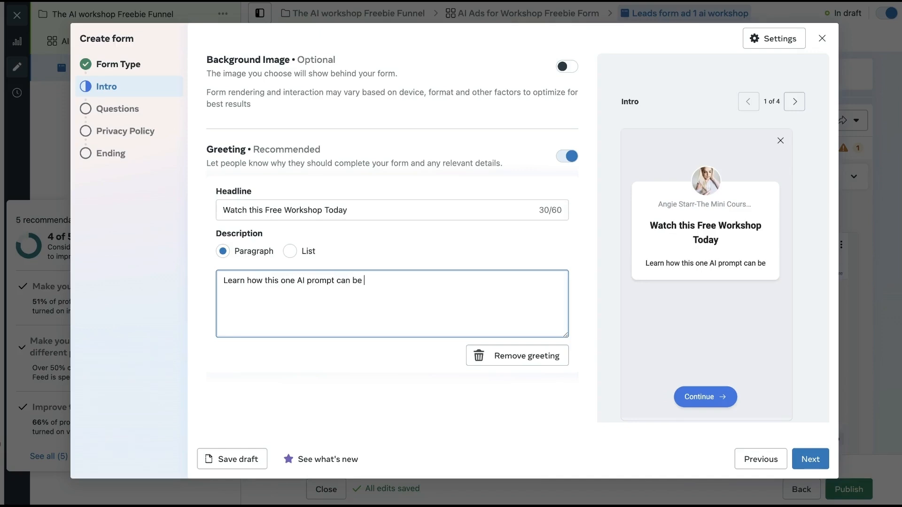
type("used to fin")
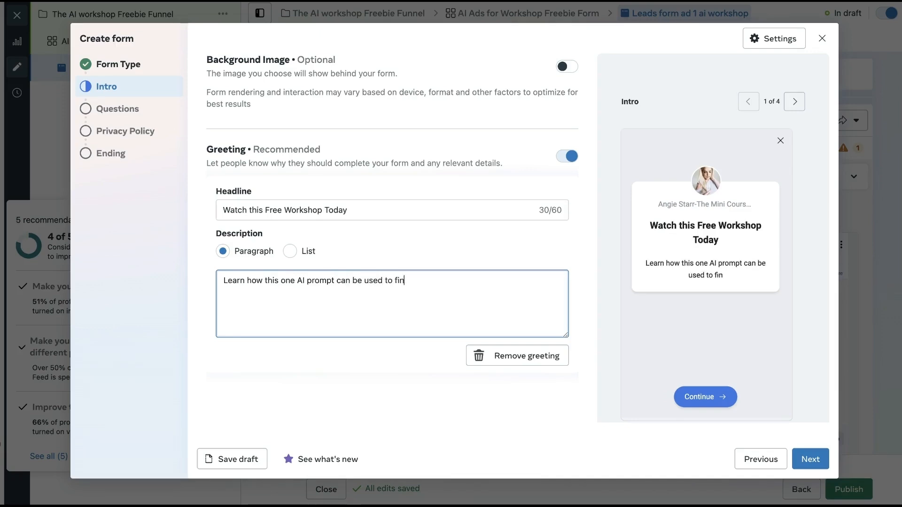
type("d your most pro")
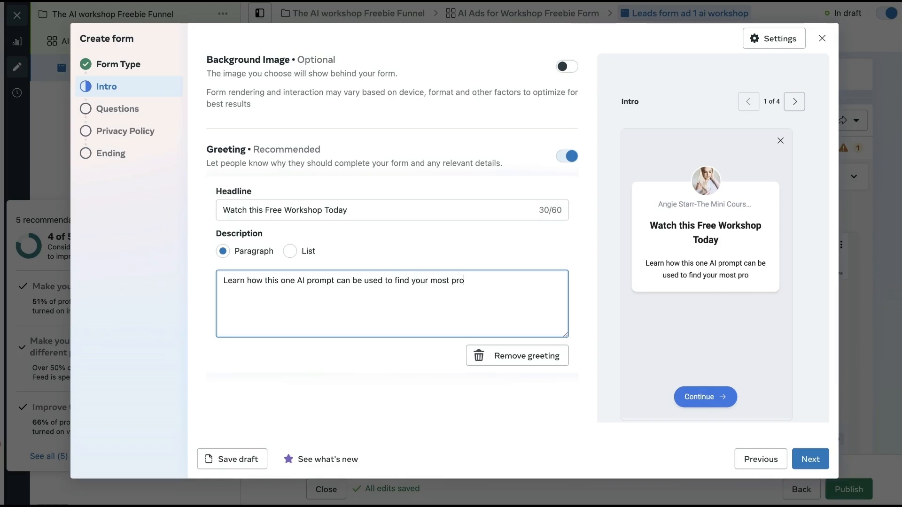
type("fitable ")
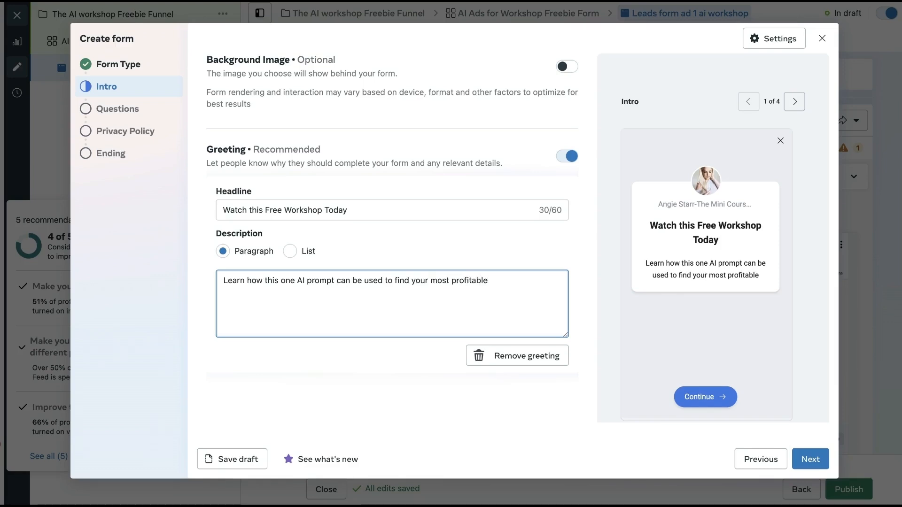
type("Mini Course")
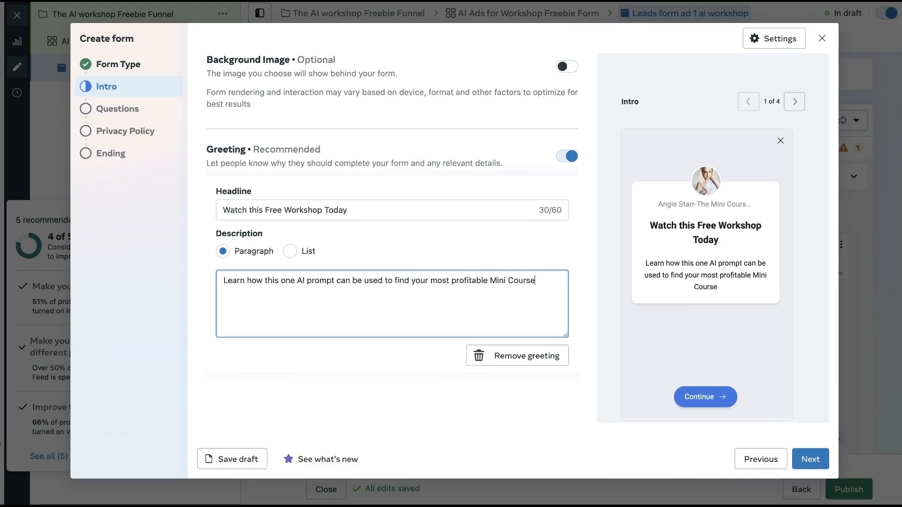
type(" Funnel.  L")
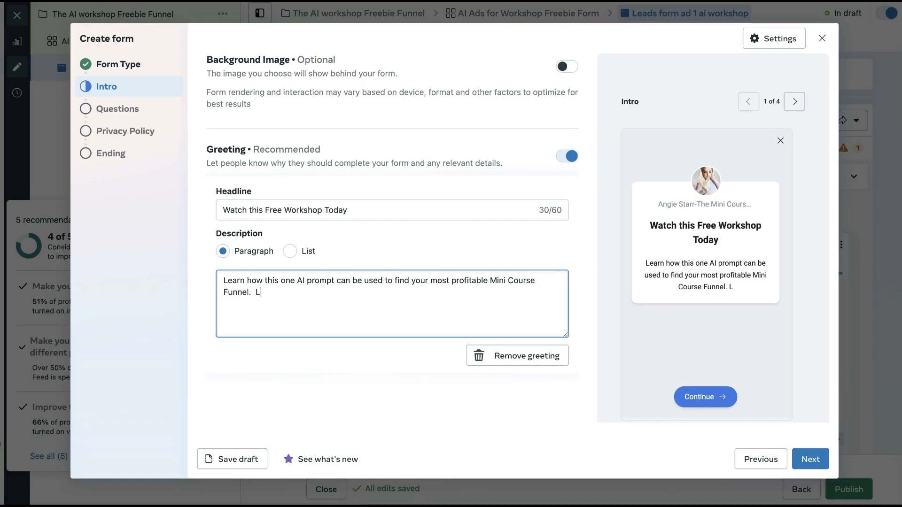
type("earn in")
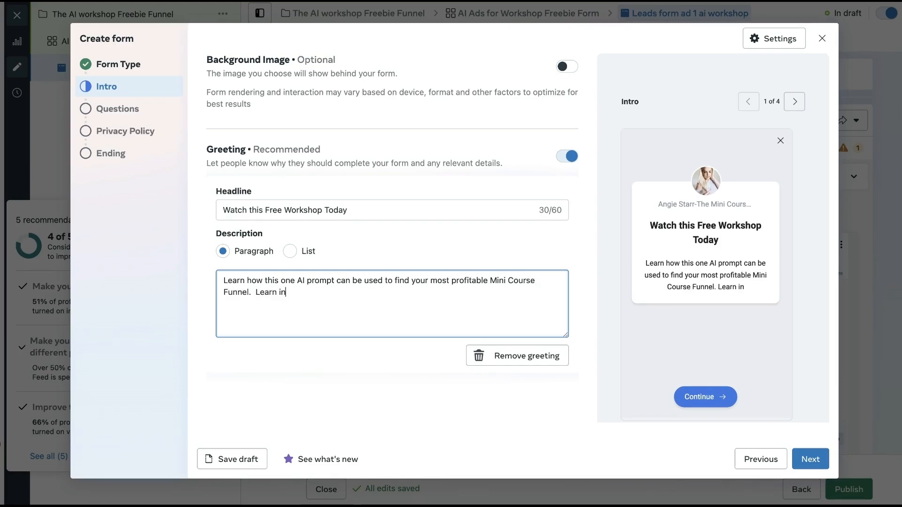
key("BackSpace")
key("BackSpace")
key("BackSpace")
key("BackSpace")
key("BackSpace")
key("BackSpace")
key("BackSpace")
key("BackSpace")
type("Workshop ")
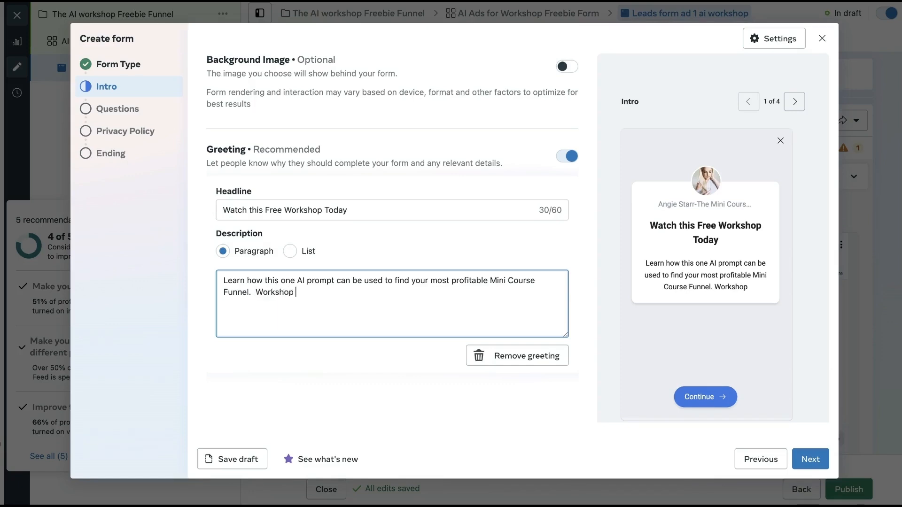
type("with me! Ins")
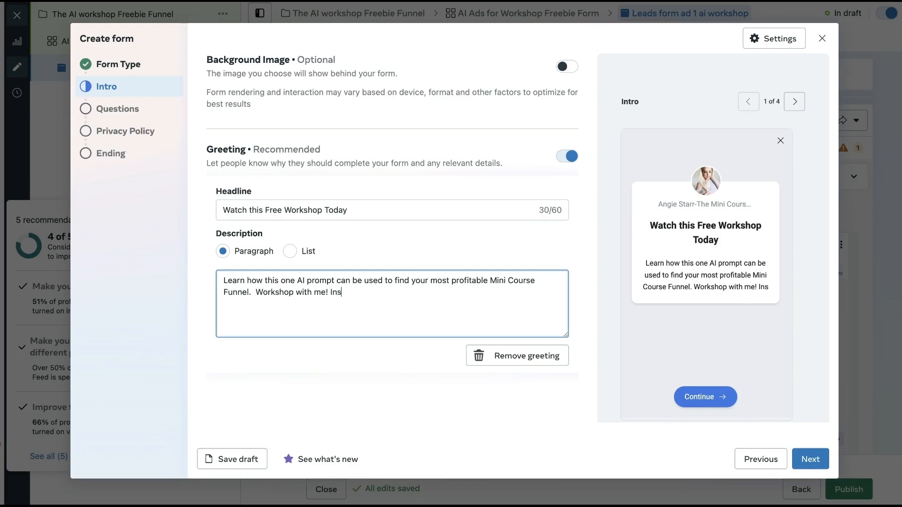
type("tant access")
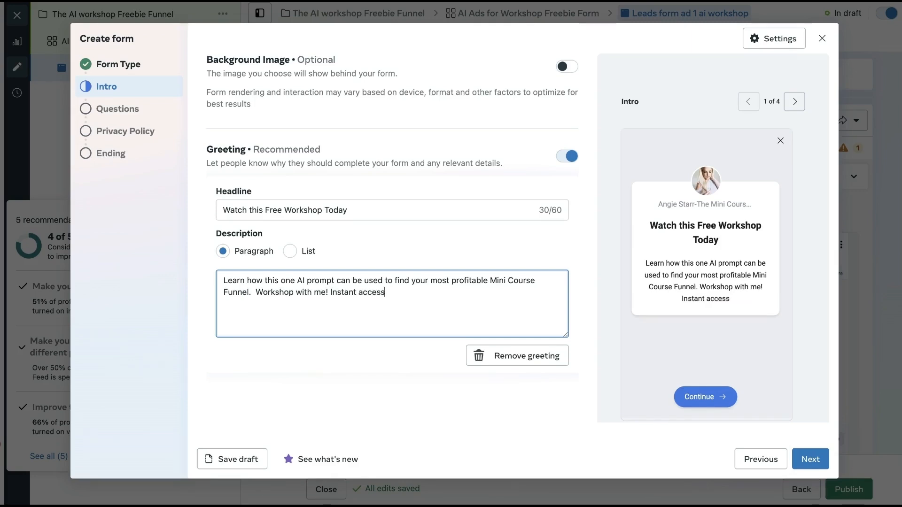
type("!")
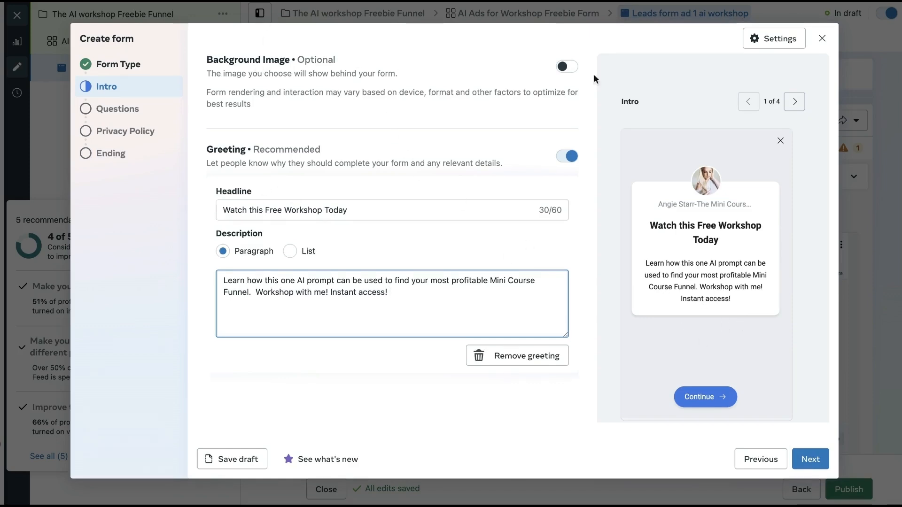
Step: Enable the form's background image using the image from the ad, and keep Email and Full name as the prefill questions
left_click(567, 66)
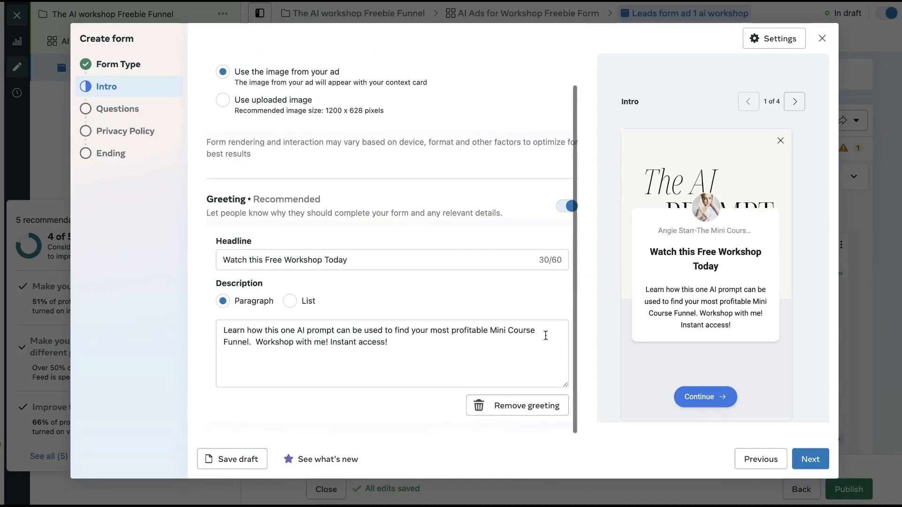
left_click(818, 463)
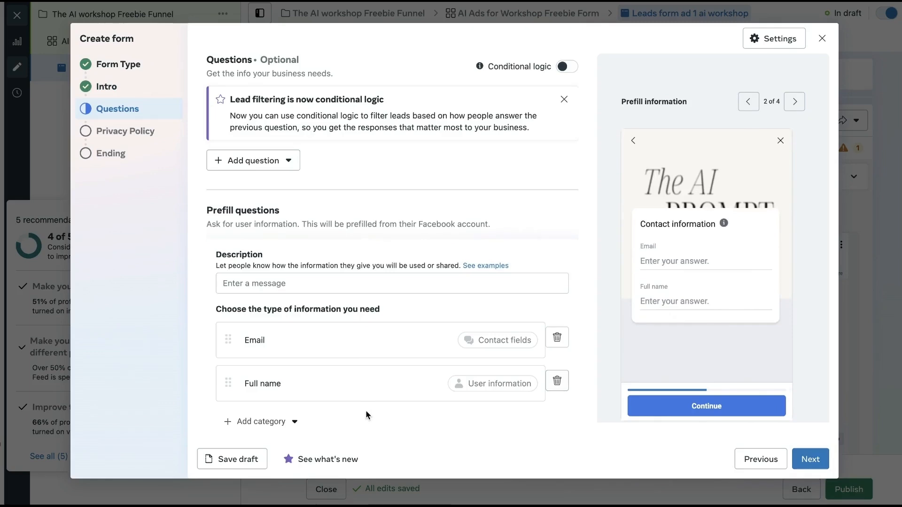
scroll(339, 253, "down", 1)
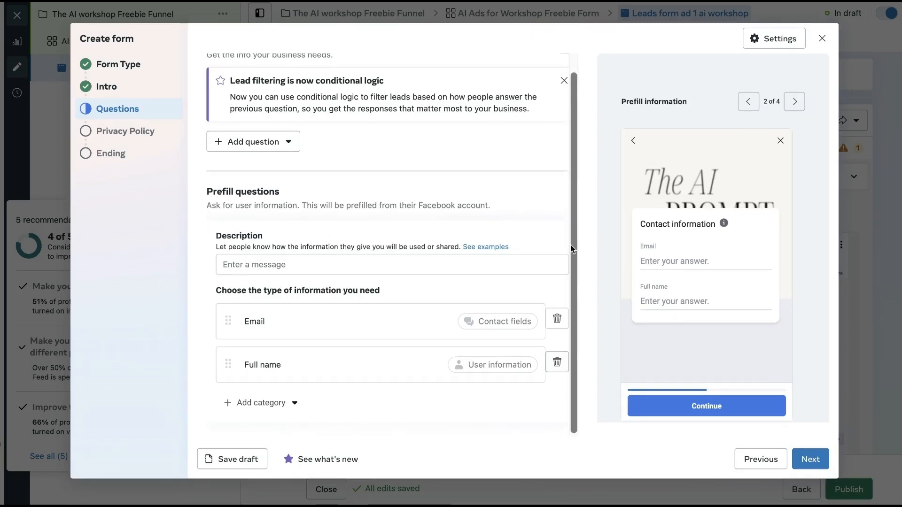
left_click(814, 458)
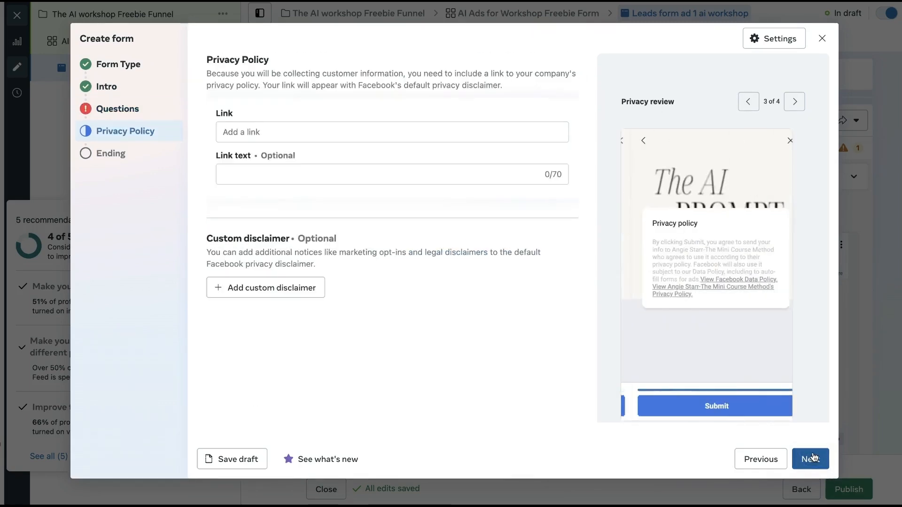
left_click(813, 458)
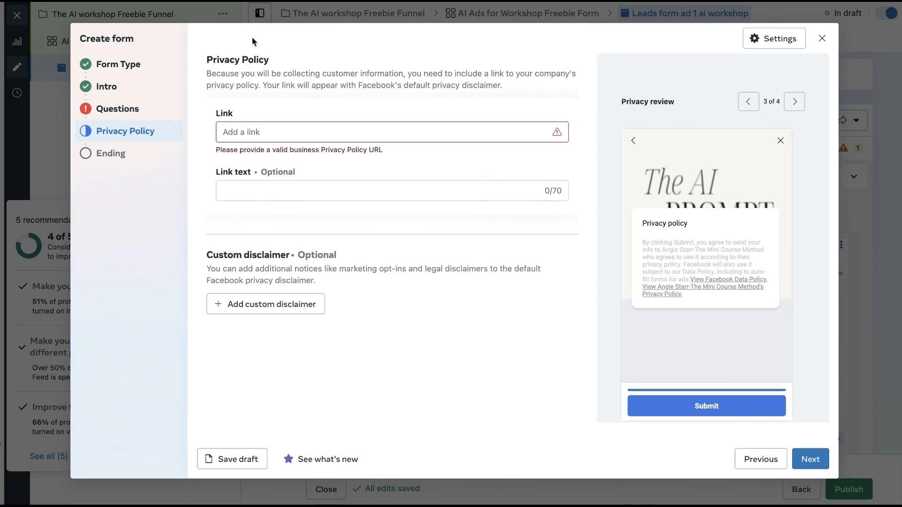
left_click(232, 131)
type("https://legal.bespokeedit.com/")
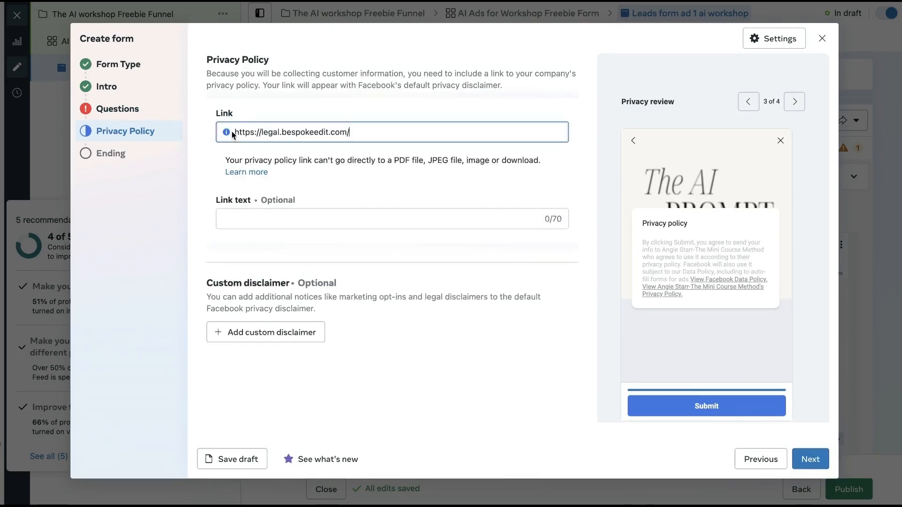
left_click(248, 215)
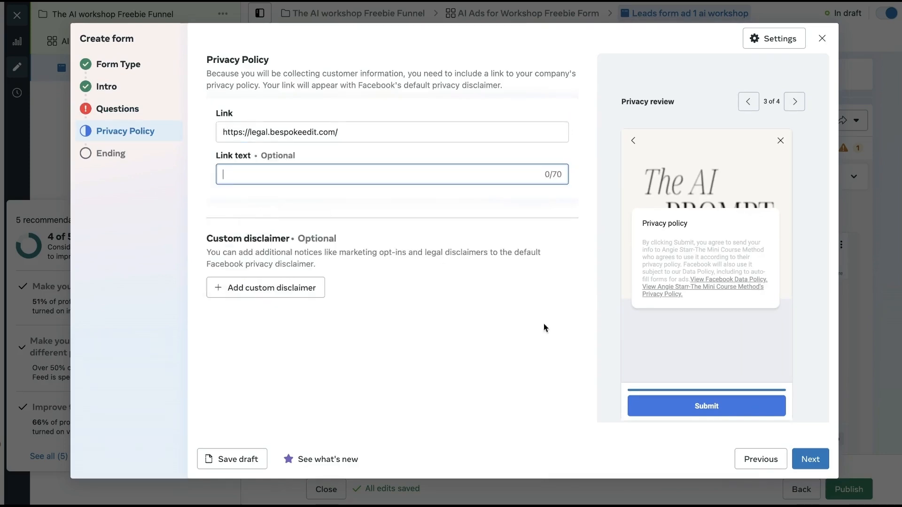
left_click(812, 460)
Step: Set the prefill questions' description to "I will send you the workshop right to your inbox!" and continue to the form's ending
left_click(118, 108)
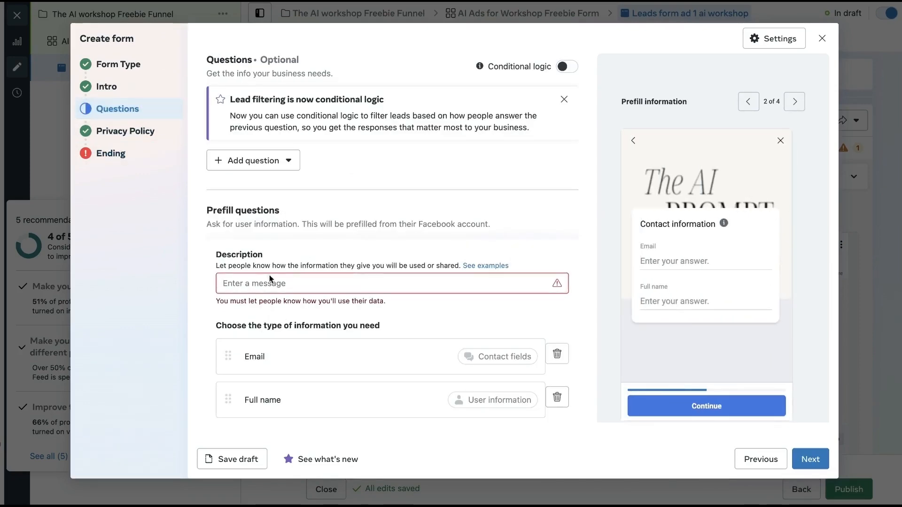
left_click(246, 282)
type("I will send you a")
key("BackSpace")
type("the workshop right")
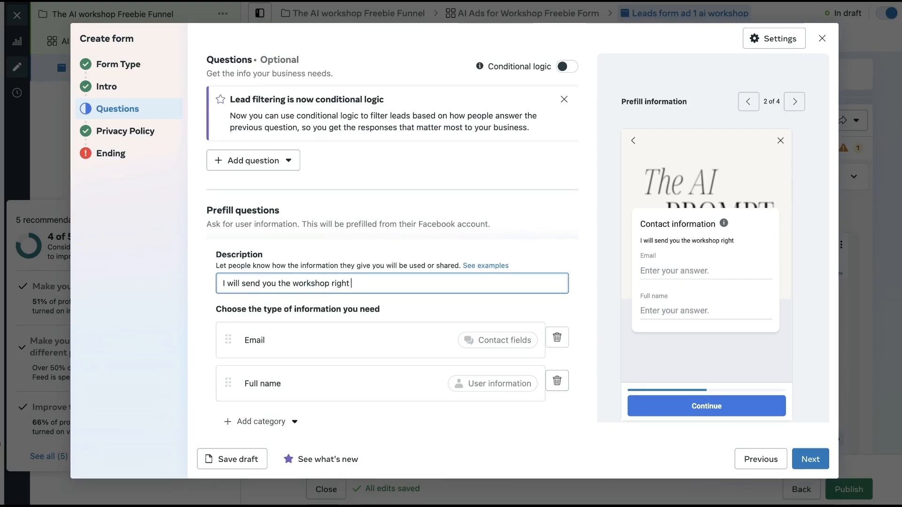
type(" to your inbox!")
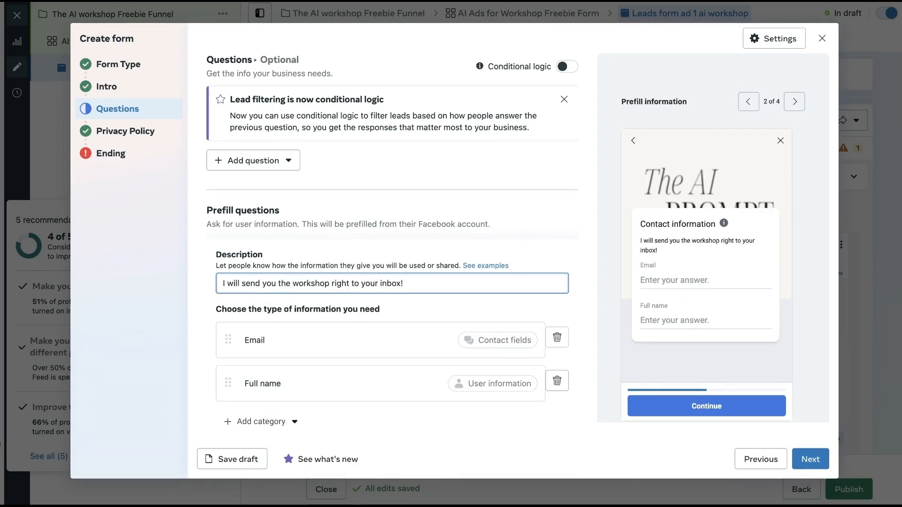
left_click(810, 460)
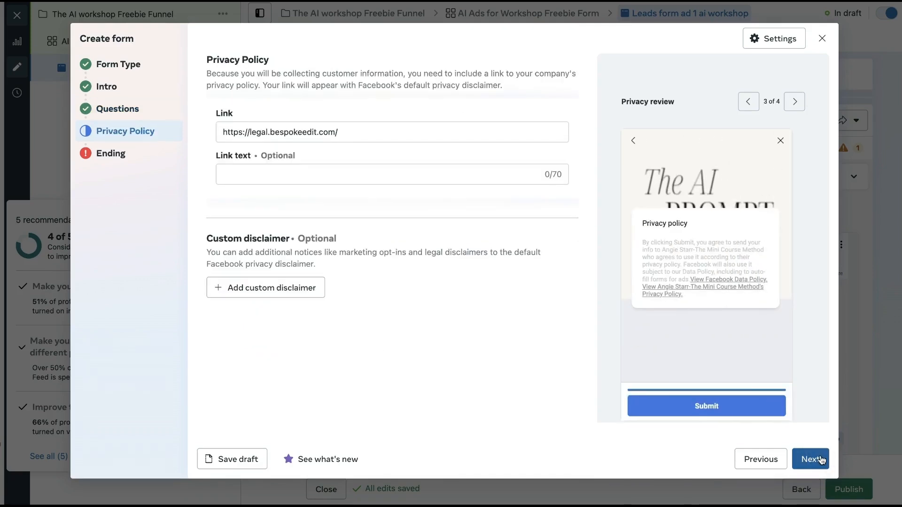
left_click(821, 460)
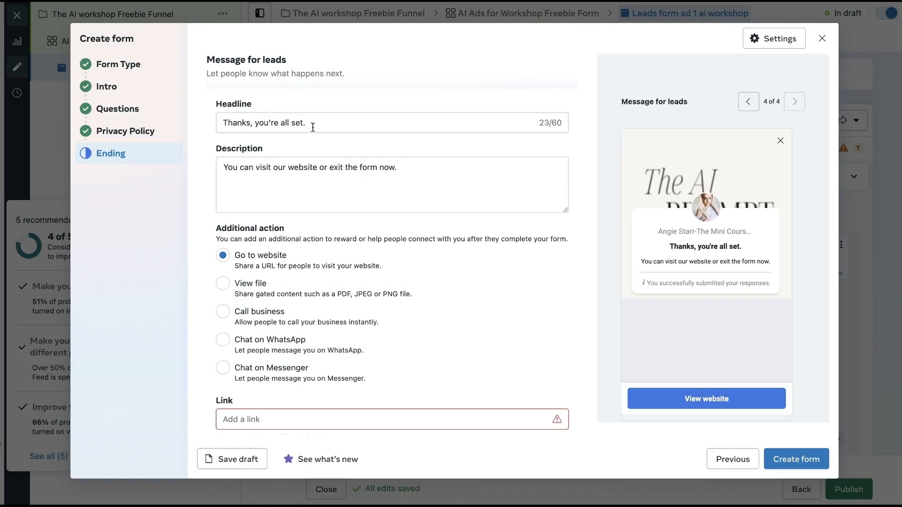
Step: Set the ending's description to "You can visit the workshop here, and it will be sent to your email!"
left_click_drag(400, 168, 277, 166)
key("BackSpace")
key("BackSpace")
type("the workshop ")
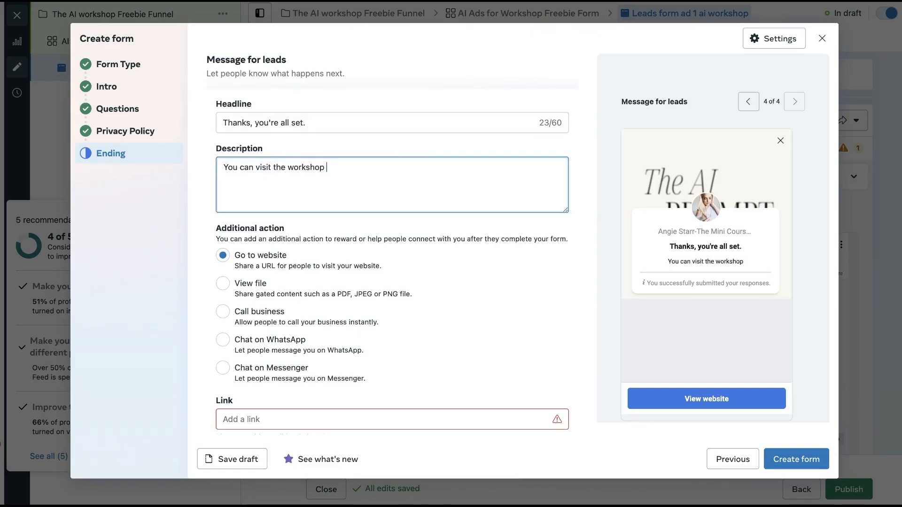
type("here, and ")
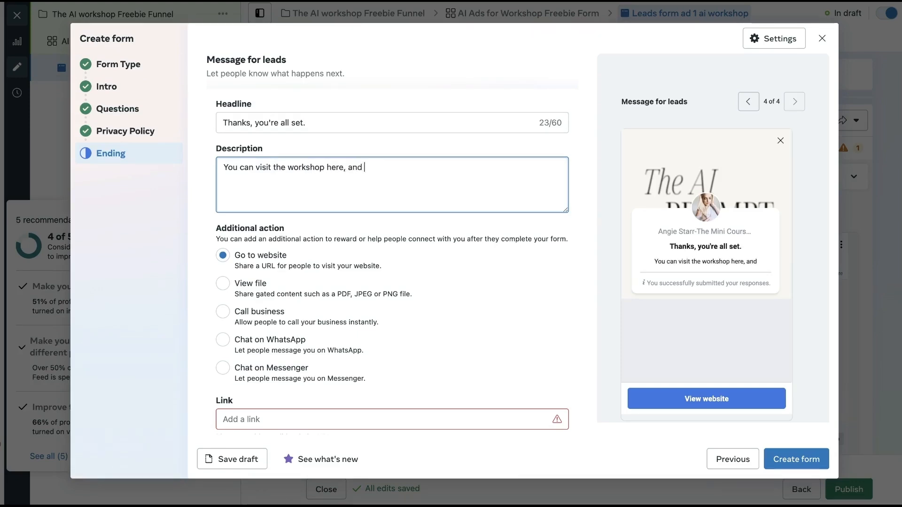
type("it will be send ")
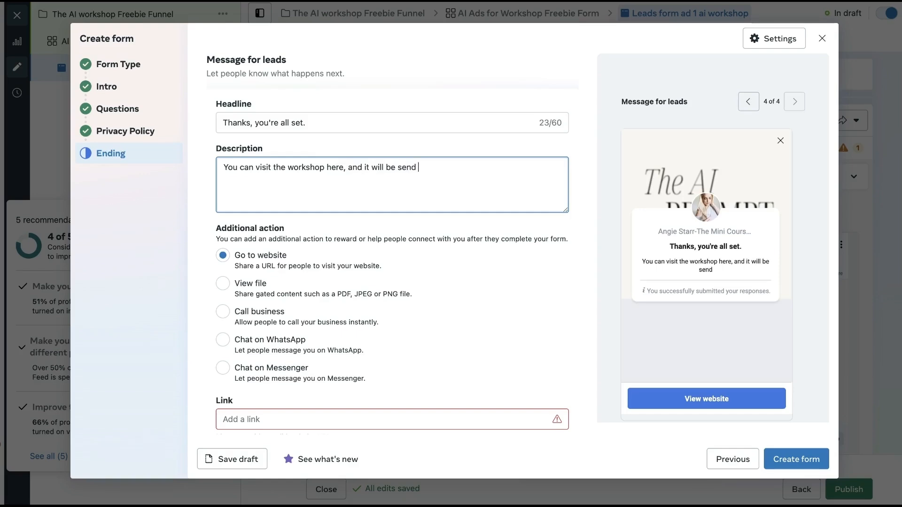
type("to your email")
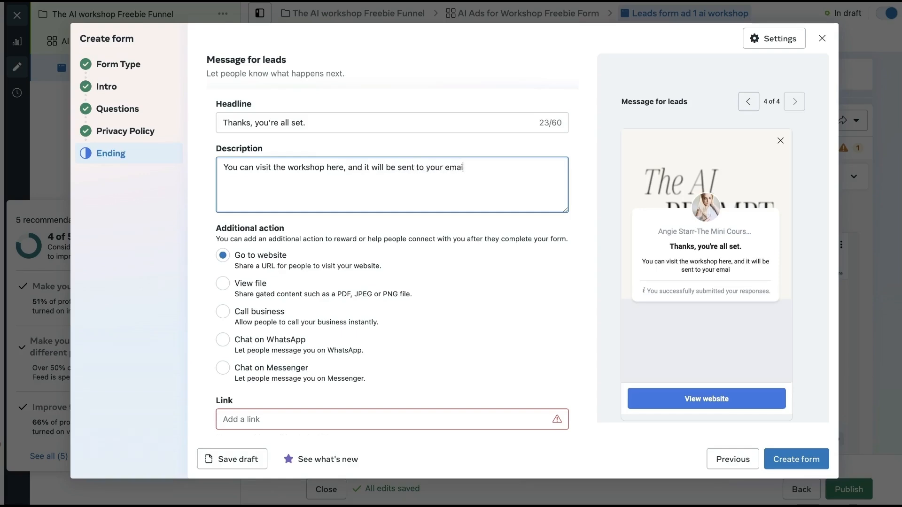
type("!")
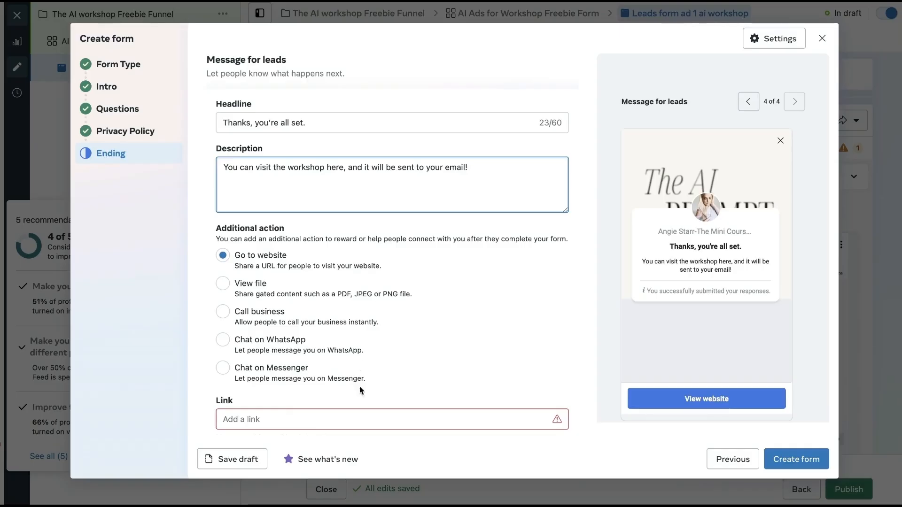
left_click(262, 419)
type("https://coaching.theangiestarr.com/aiworkshop")
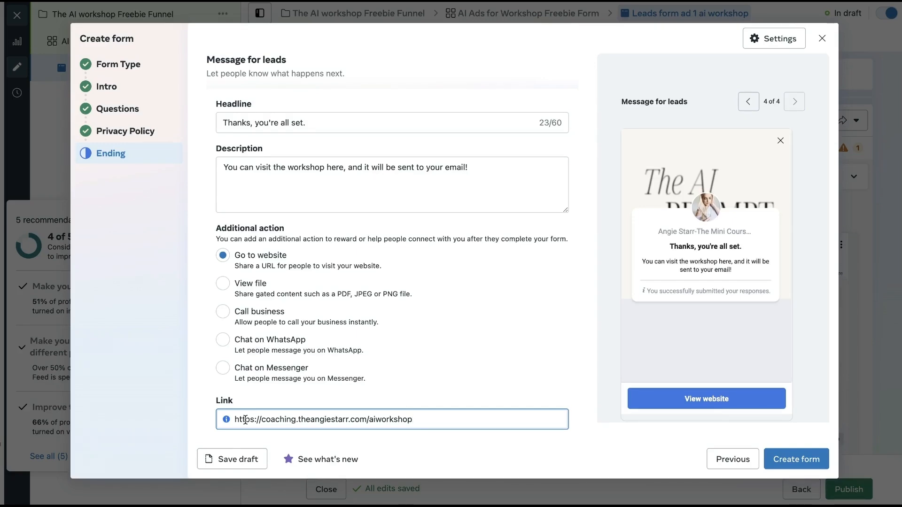
Step: Set the ending's call to action to "Watch Workshop" and create the form
scroll(388, 416, "down", 3)
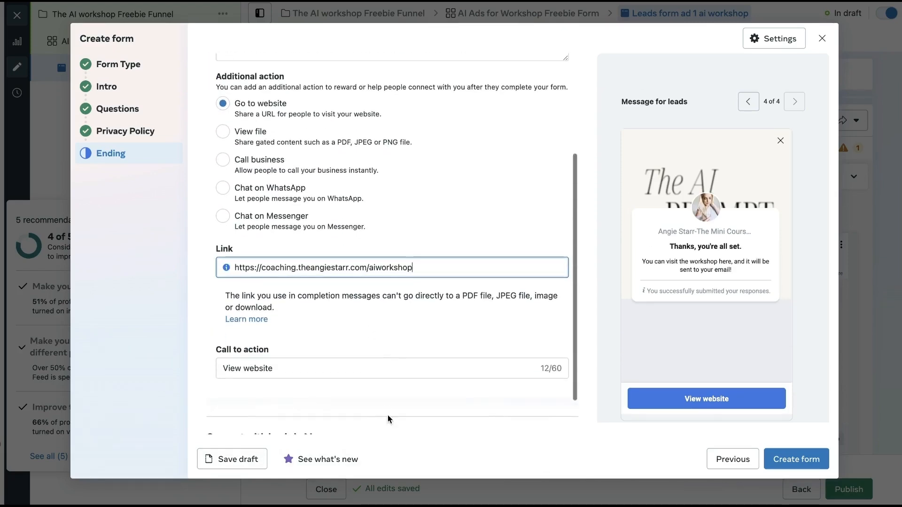
left_click(213, 362)
left_click_drag(292, 315, 213, 311)
type("Watch Workshop")
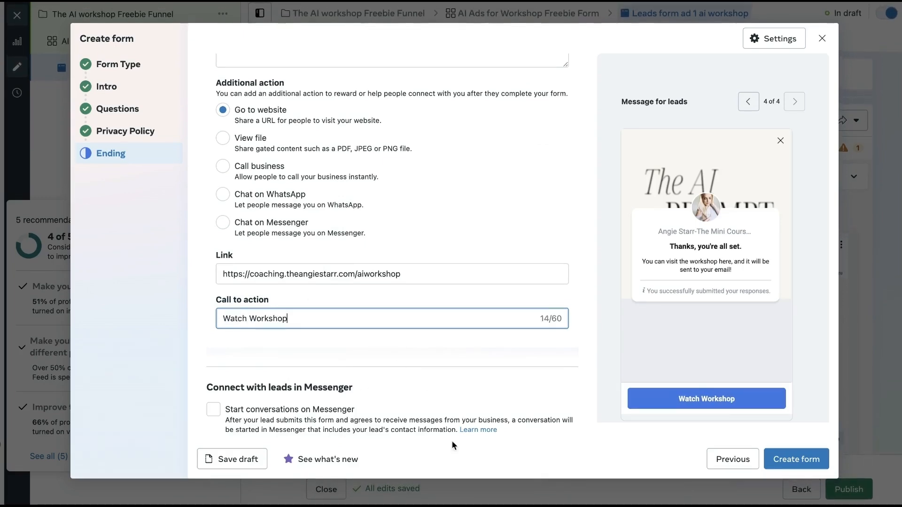
scroll(498, 318, "up", 3)
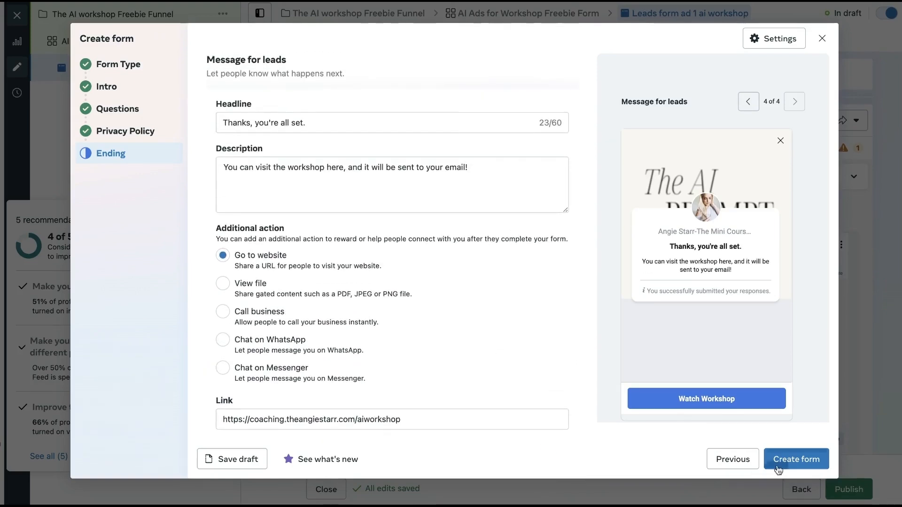
left_click(803, 464)
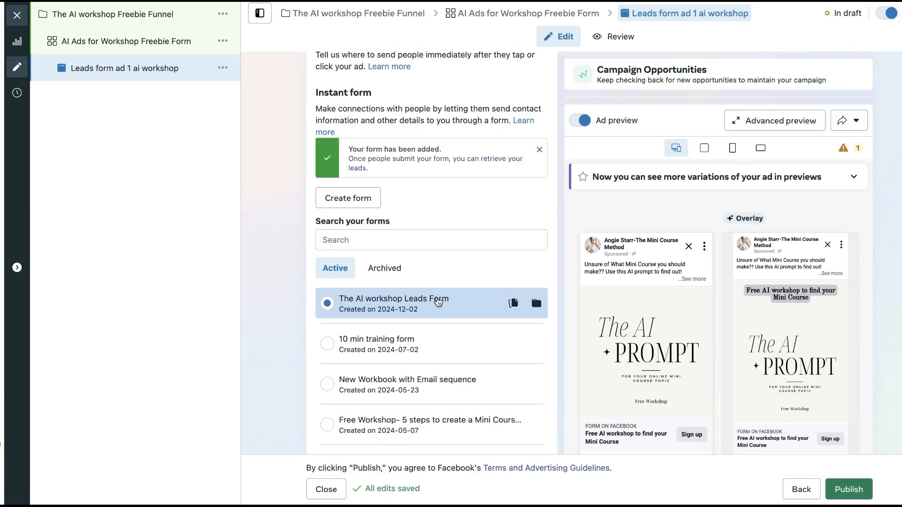
Step: Review the ad's lead delivery and tracking settings below the instant form list
scroll(438, 302, "down", 7)
scroll(437, 302, "down", 3)
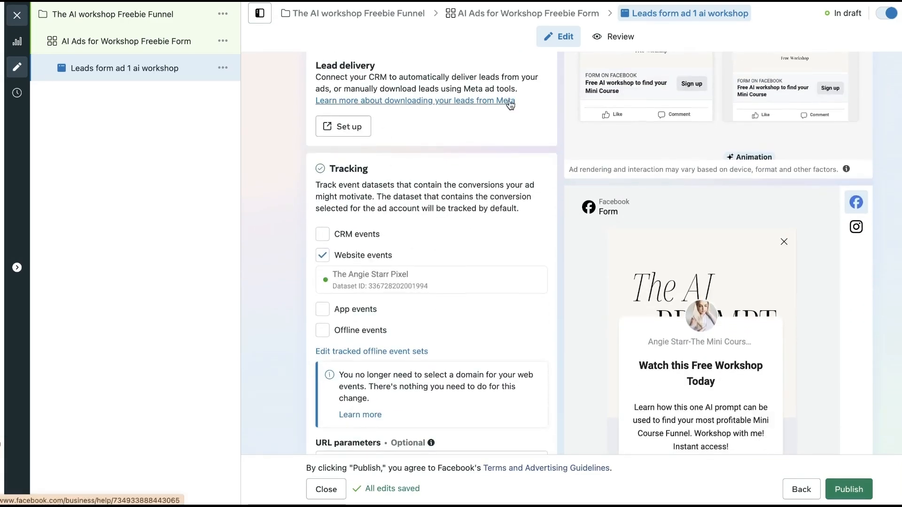
scroll(469, 221, "down", 1)
scroll(469, 222, "down", 2)
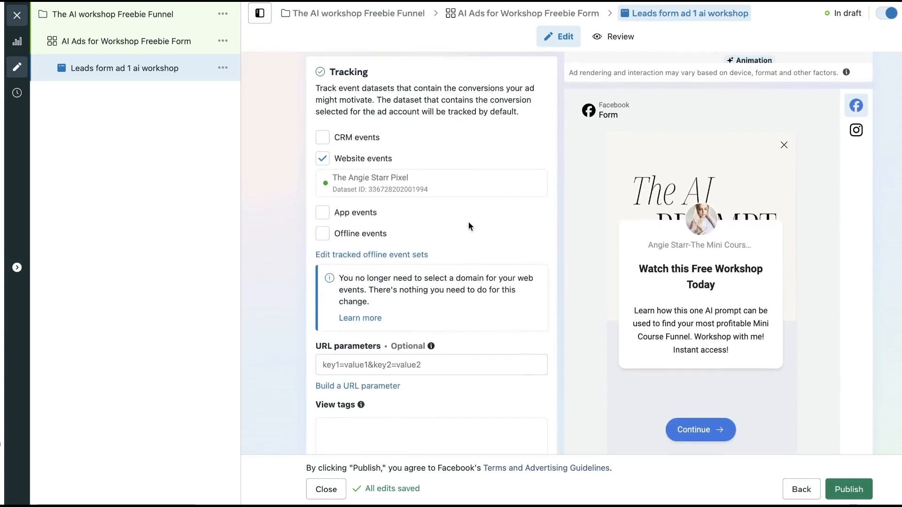
scroll(412, 183, "down", 1)
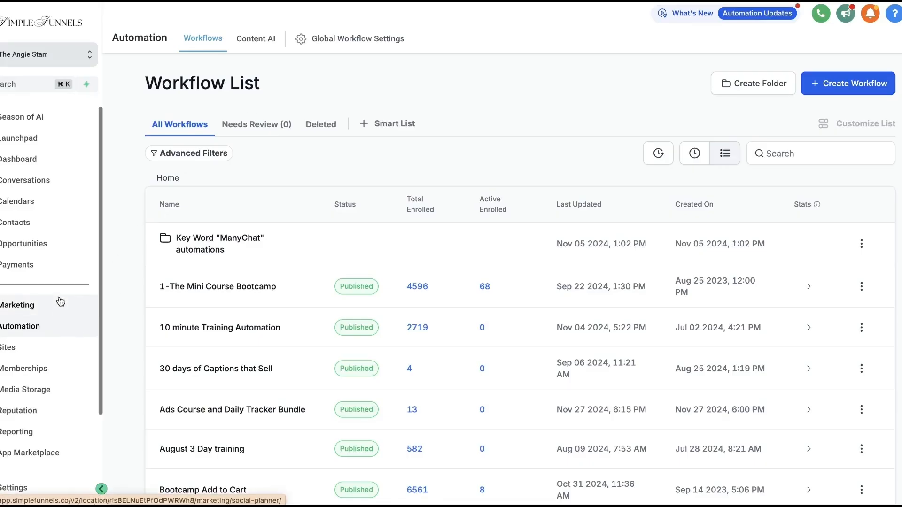
Step: Switch to Simple Funnels and open the settings of "The Mini Workshop Funnel- AI to pick mini course"
left_click(39, 350)
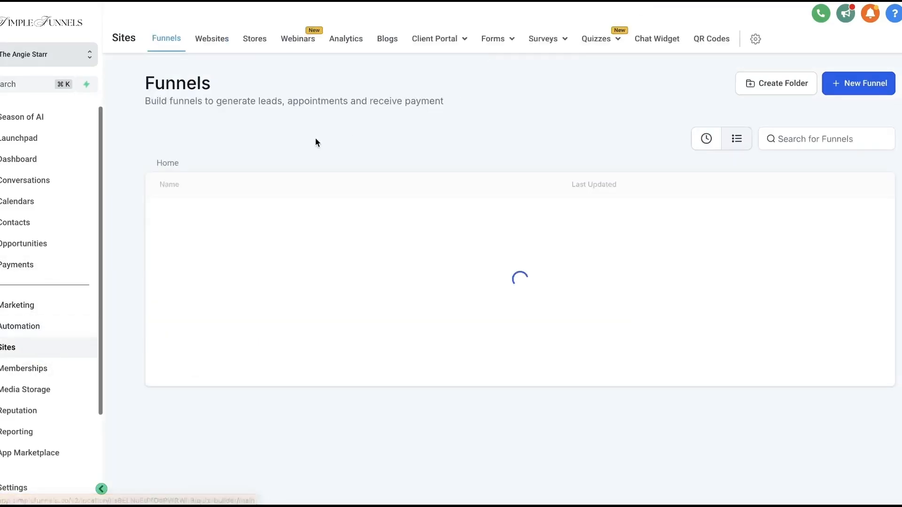
left_click(210, 41)
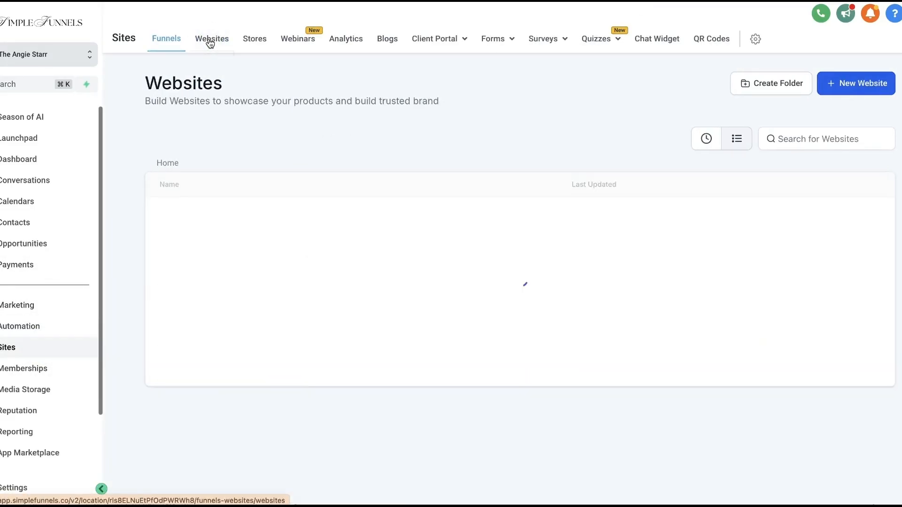
left_click(238, 454)
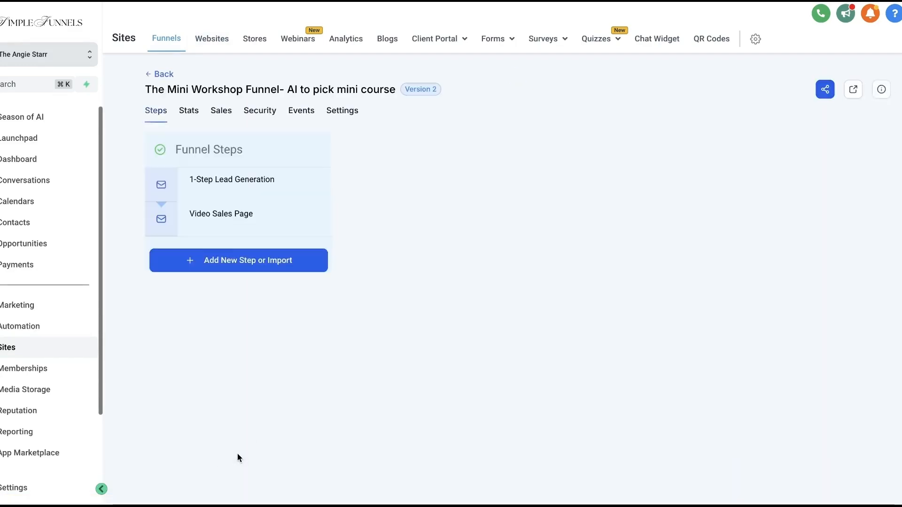
left_click(350, 117)
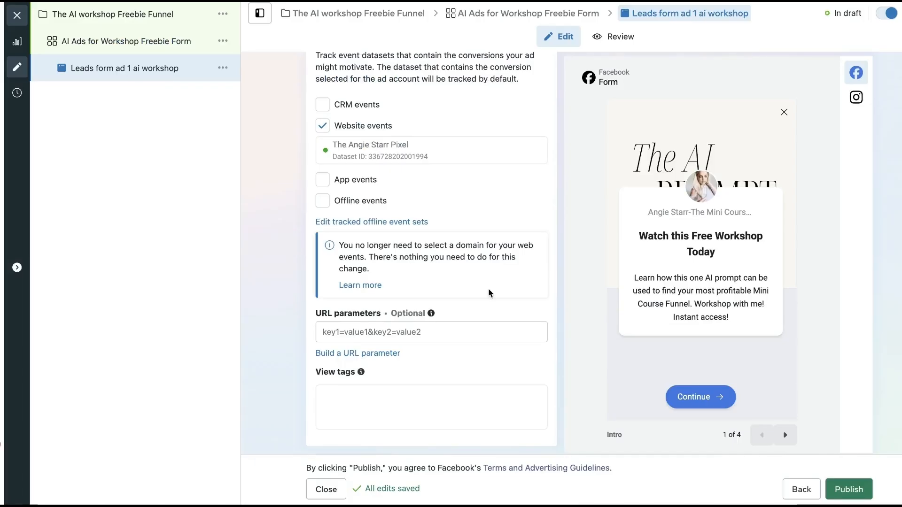
Step: Return to Meta Ads Manager and publish the campaign with its ad set and ad
scroll(489, 293, "down", 1)
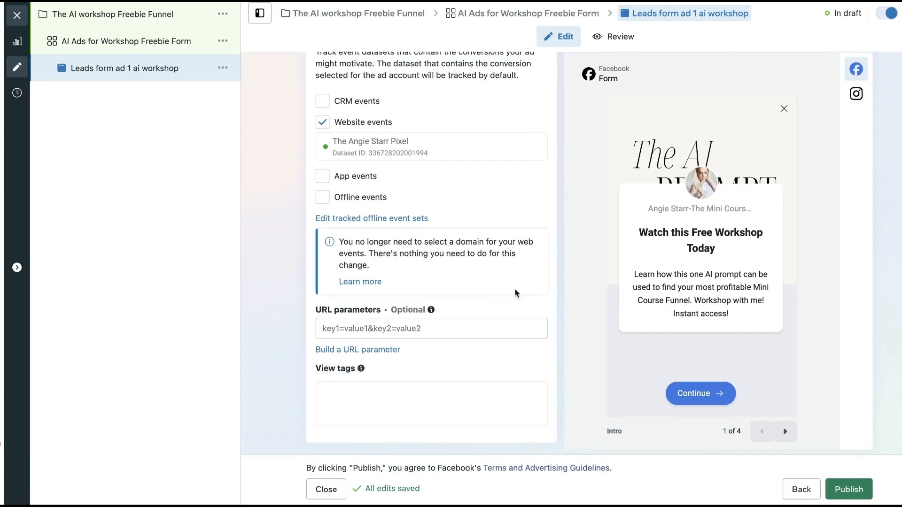
left_click(849, 493)
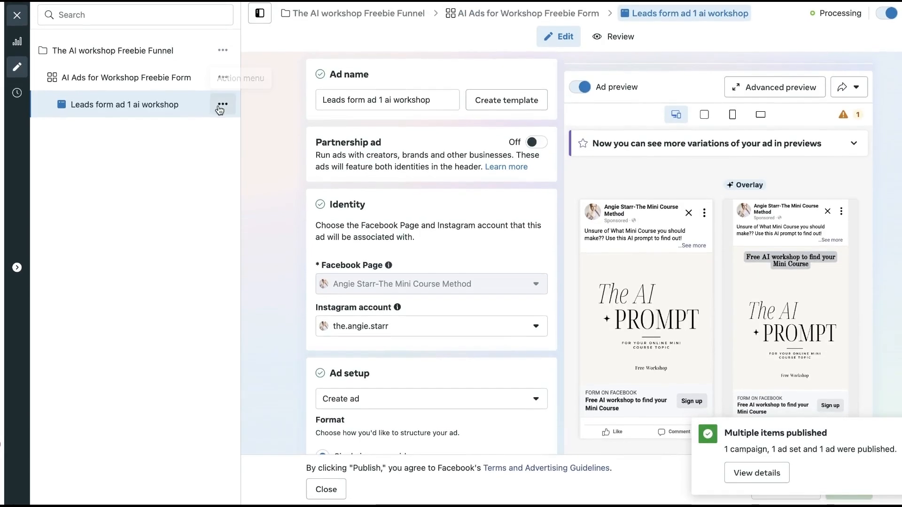
Step: Duplicate the ad once within the original campaign and rename the copy "Leads form ad 2 ai workshop"
left_click(222, 105)
left_click(256, 151)
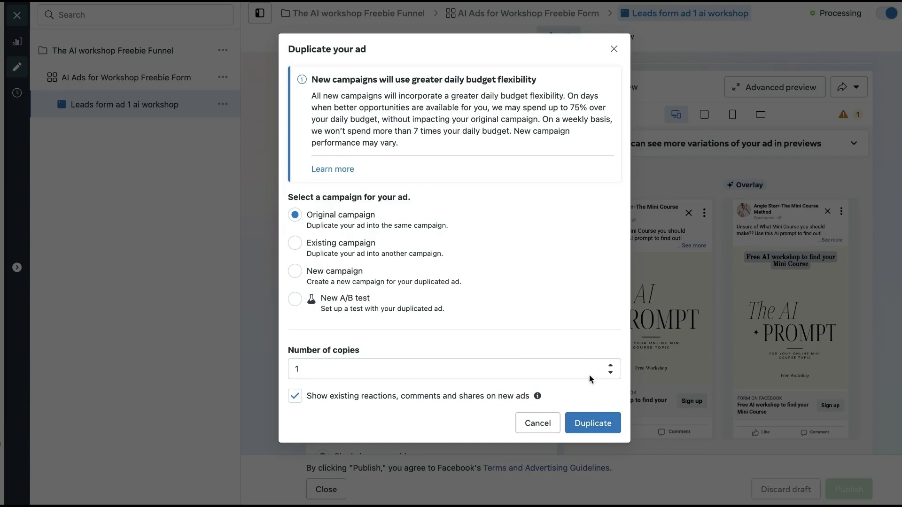
left_click(592, 415)
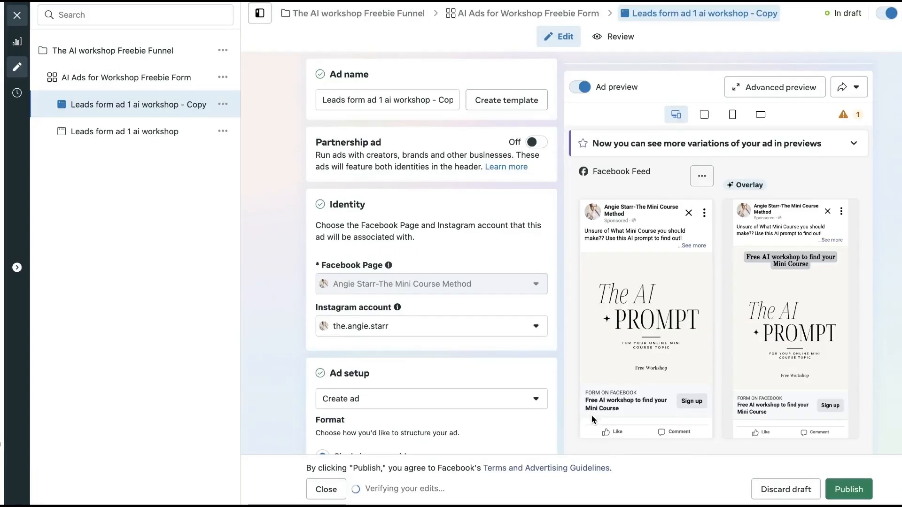
left_click(222, 104)
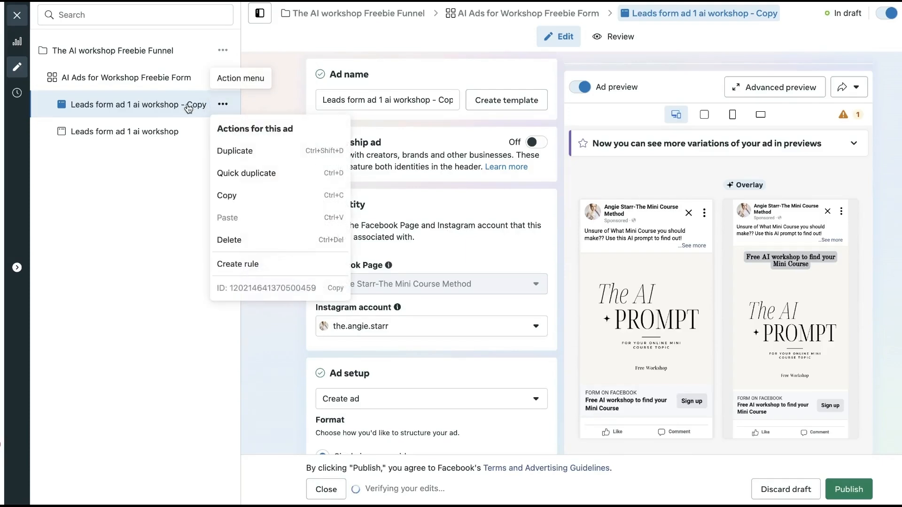
left_click(378, 100)
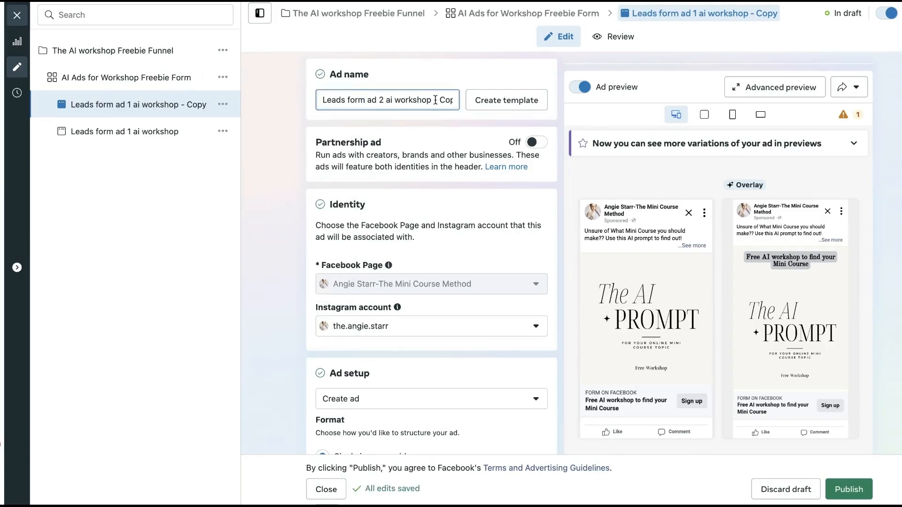
left_click_drag(436, 100, 484, 114)
key("BackSpace")
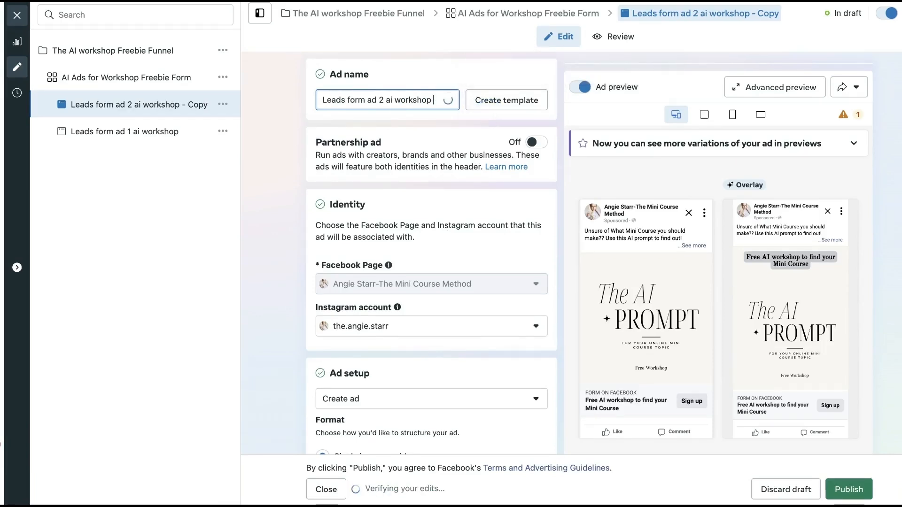
Step: Replace all media in the second ad with the account image 2.jpg, keeping the original crops for every placement
scroll(523, 187, "down", 12)
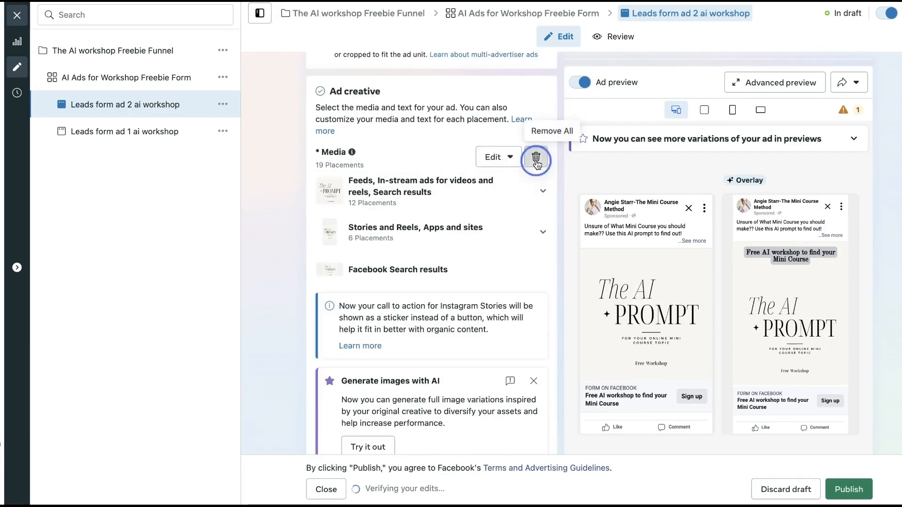
left_click(535, 160)
left_click(358, 171)
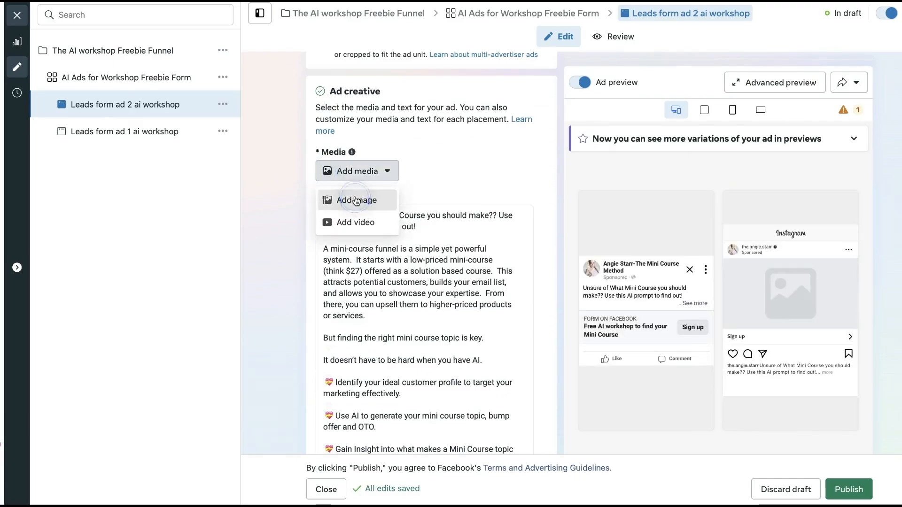
left_click(353, 199)
left_click(533, 201)
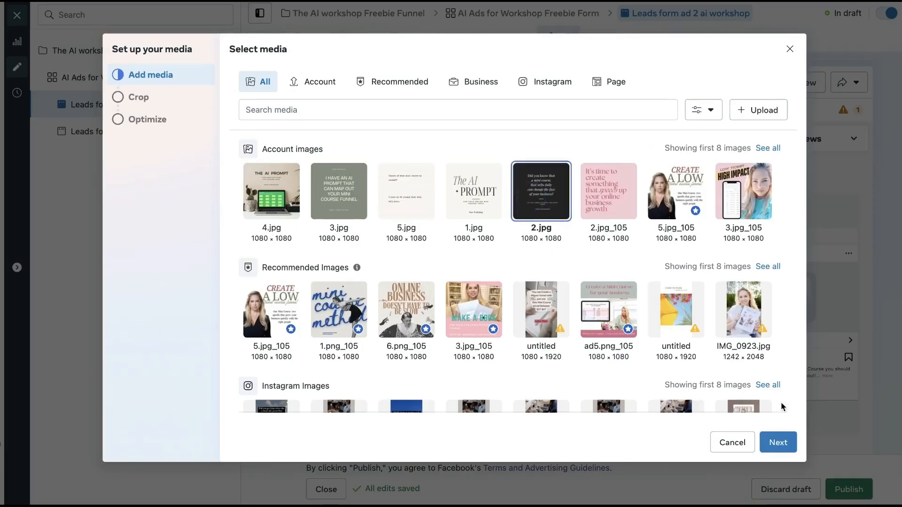
left_click(784, 448)
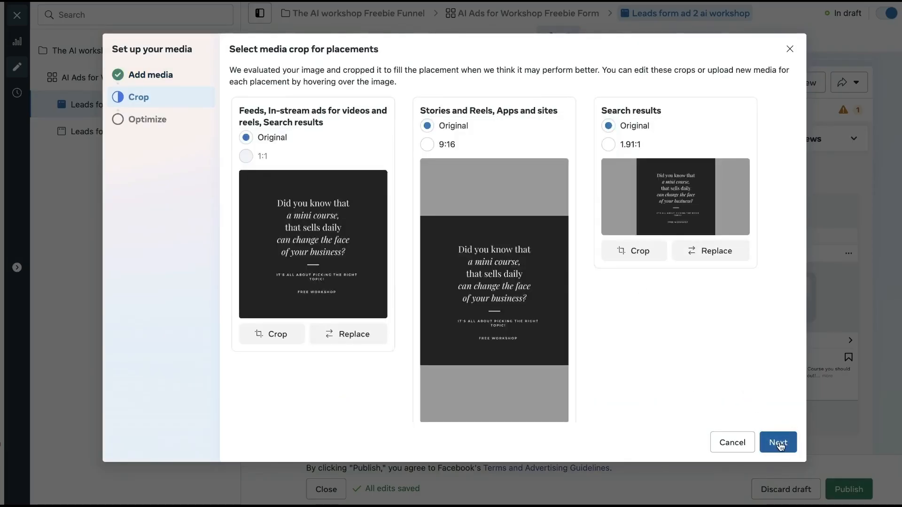
left_click(780, 445)
left_click(778, 442)
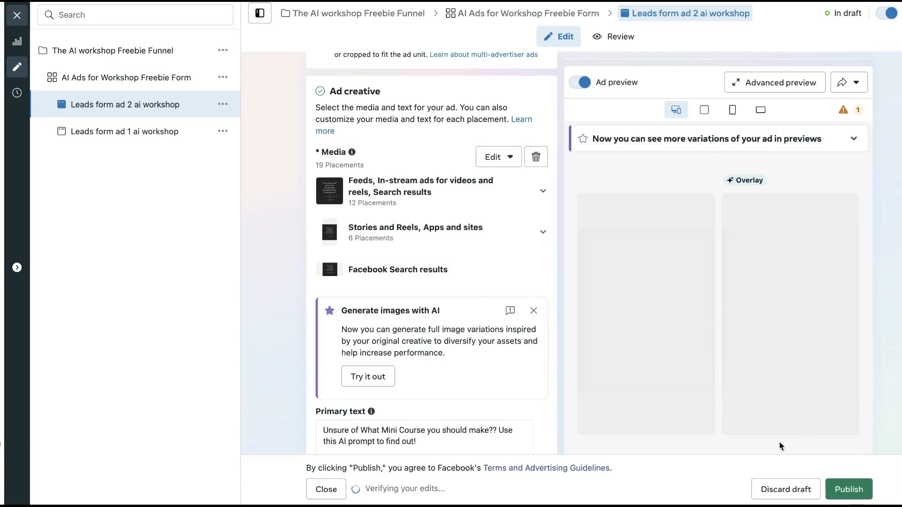
scroll(396, 352, "down", 5)
scroll(395, 353, "down", 15)
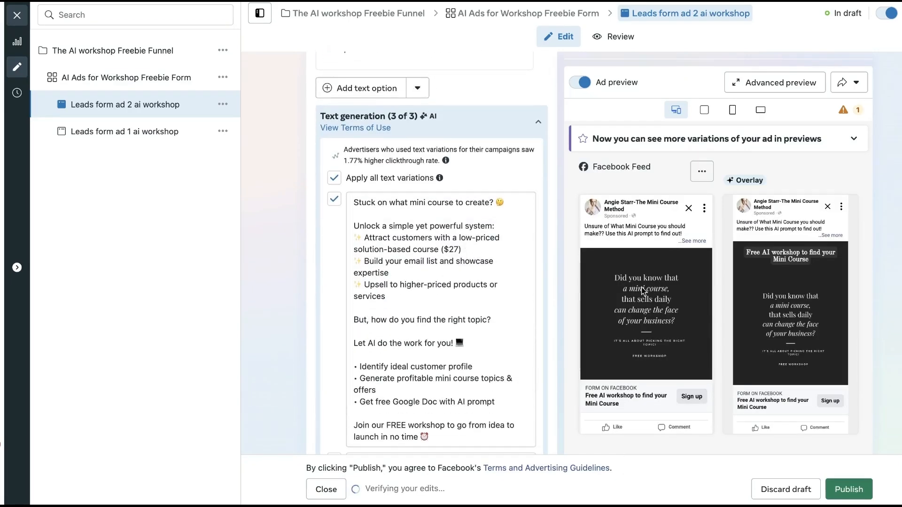
Step: Publish "Leads form ad 2 ai workshop" and duplicate it within the same campaign
scroll(525, 230, "down", 15)
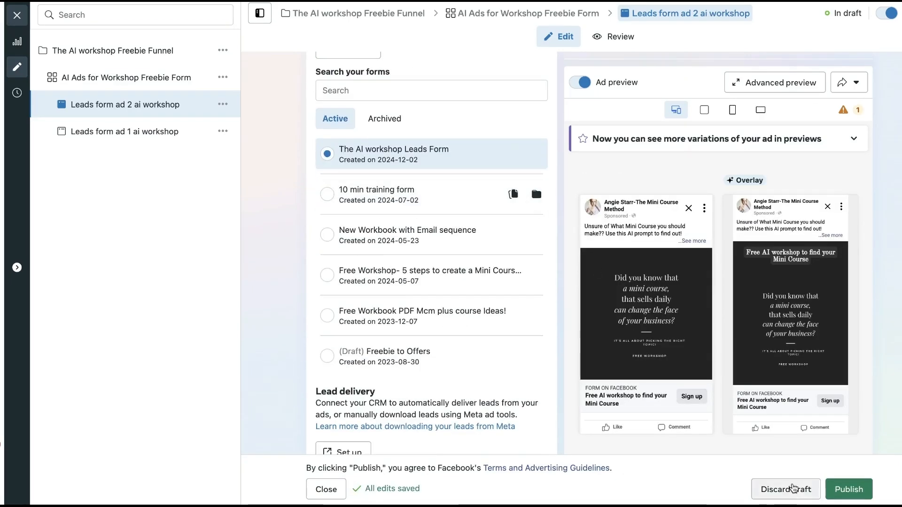
left_click(856, 493)
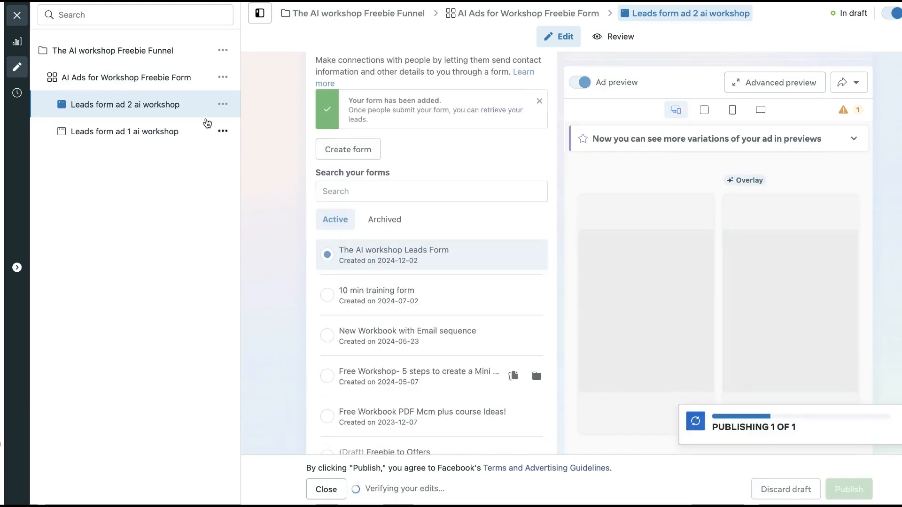
left_click(221, 108)
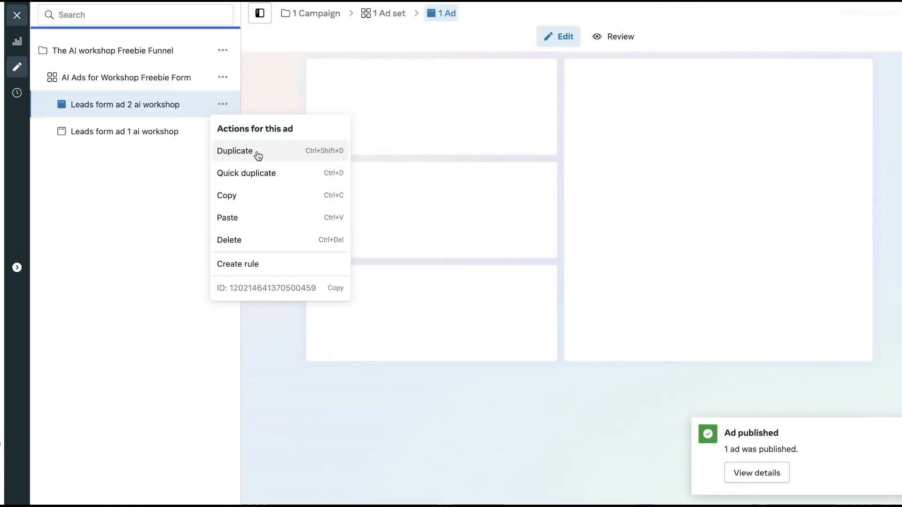
left_click(252, 152)
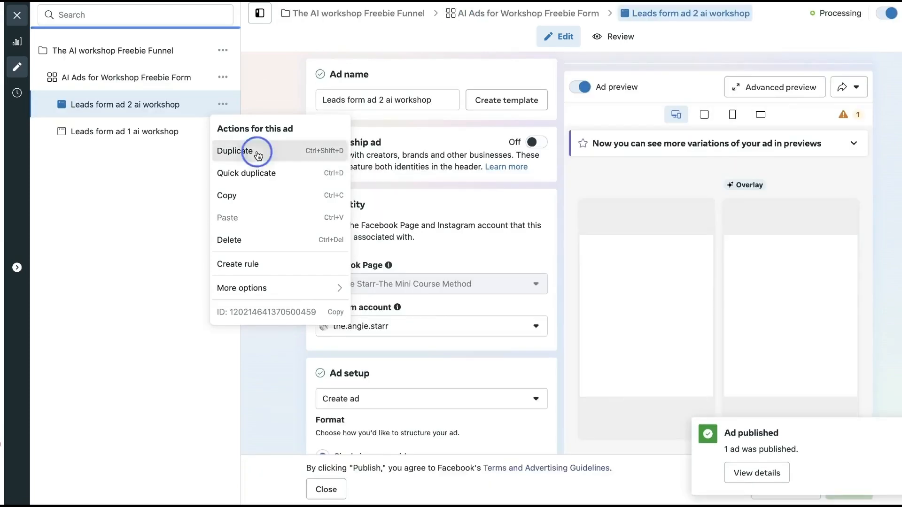
left_click(614, 425)
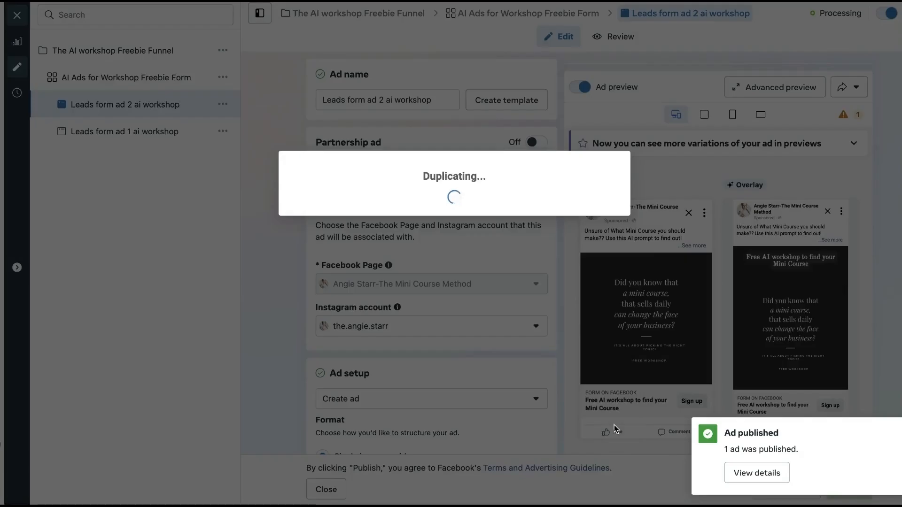
Step: Rename the copied ad "Leads form ad 3 ai workshop"
left_click(383, 101)
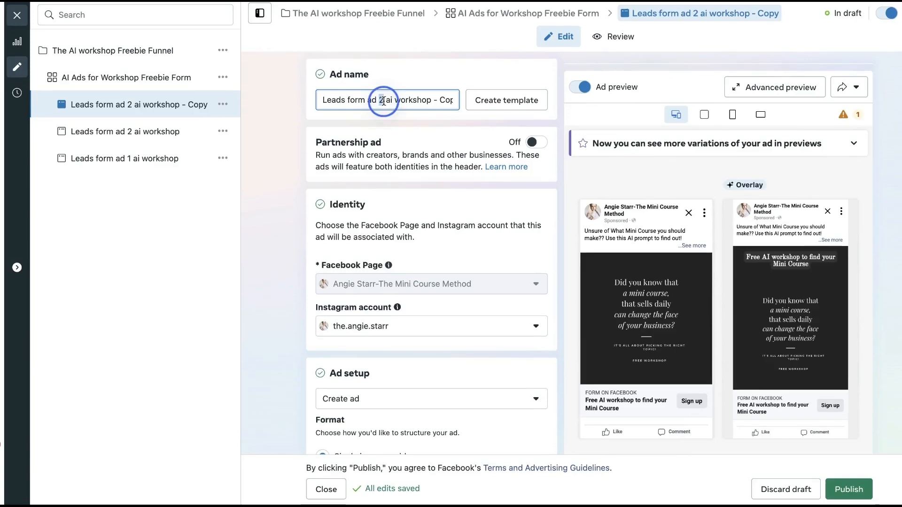
left_click_drag(432, 100, 500, 101)
key("BackSpace")
Step: Replace all media in the third ad with the account image 3.jpg, keeping the default crop and optimization settings
scroll(465, 386, "down", 6)
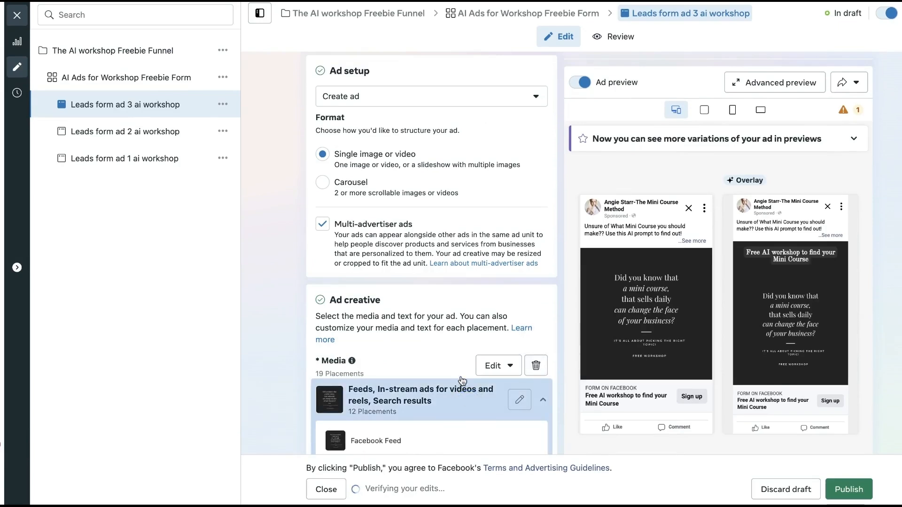
left_click(536, 366)
left_click(374, 379)
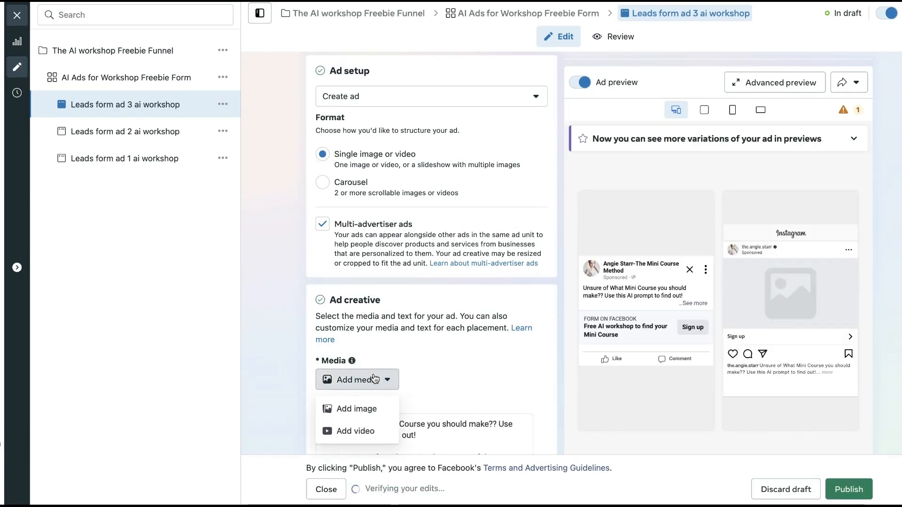
left_click(361, 415)
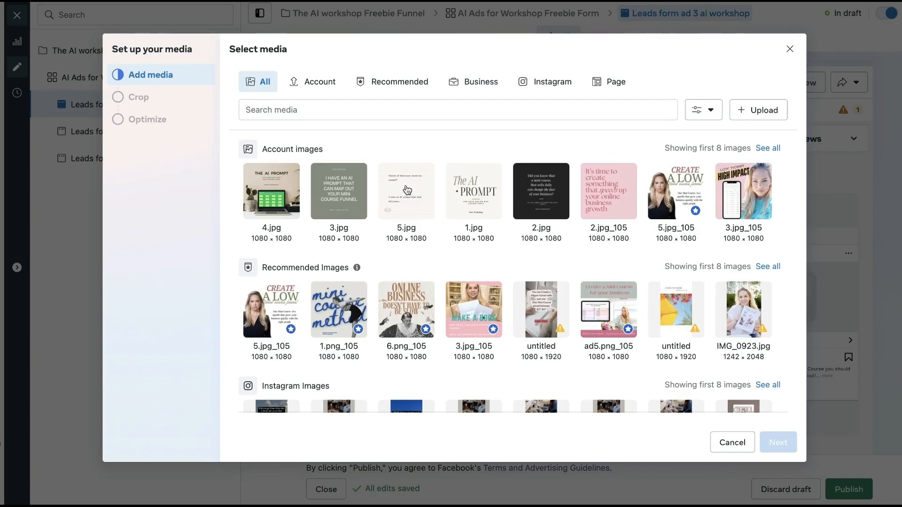
left_click(332, 199)
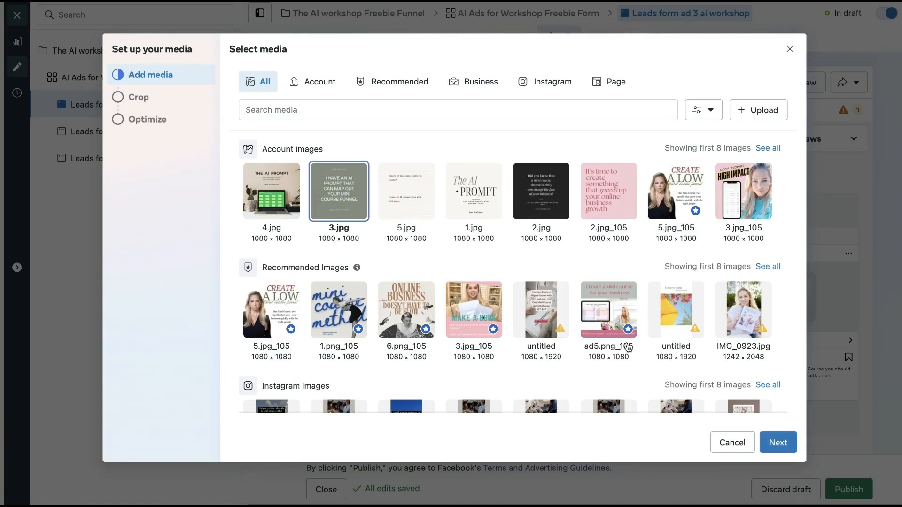
left_click(788, 446)
left_click(787, 446)
left_click(787, 446)
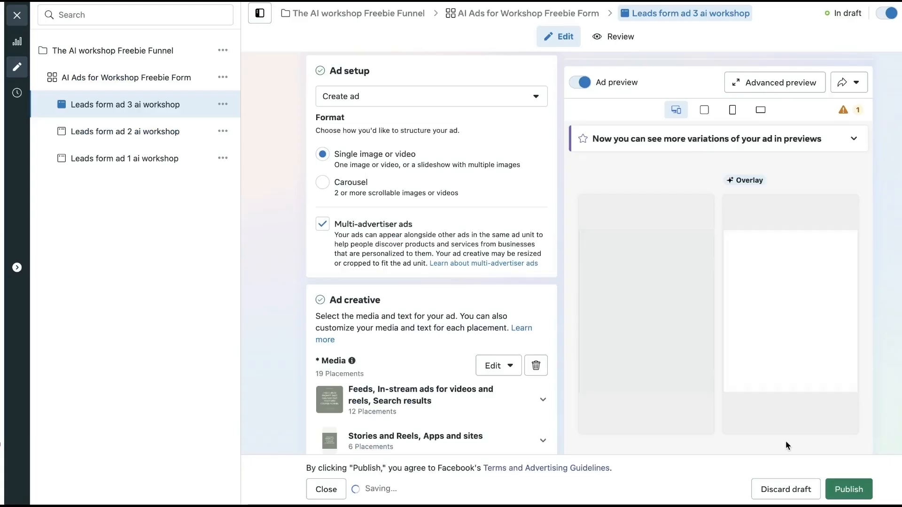
Step: Publish "Leads form ad 3 ai workshop" and duplicate it once within the original campaign
left_click(857, 490)
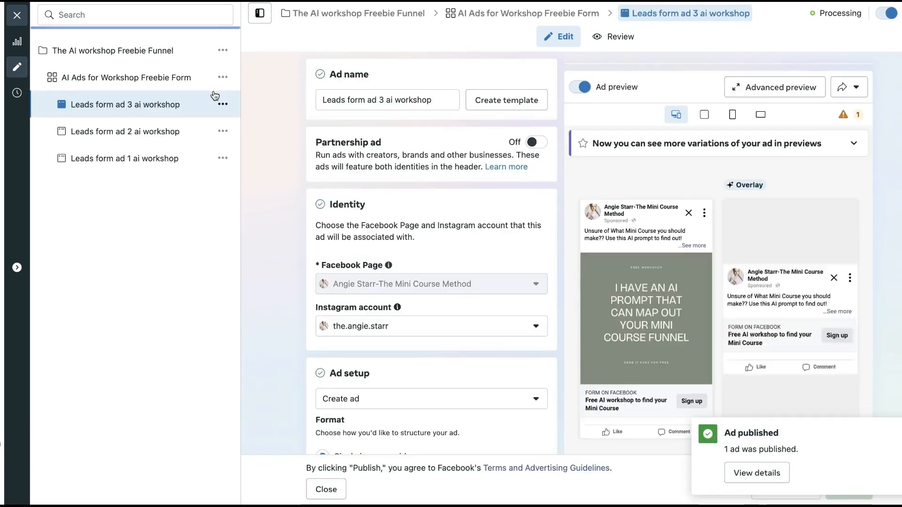
left_click(224, 104)
left_click(234, 152)
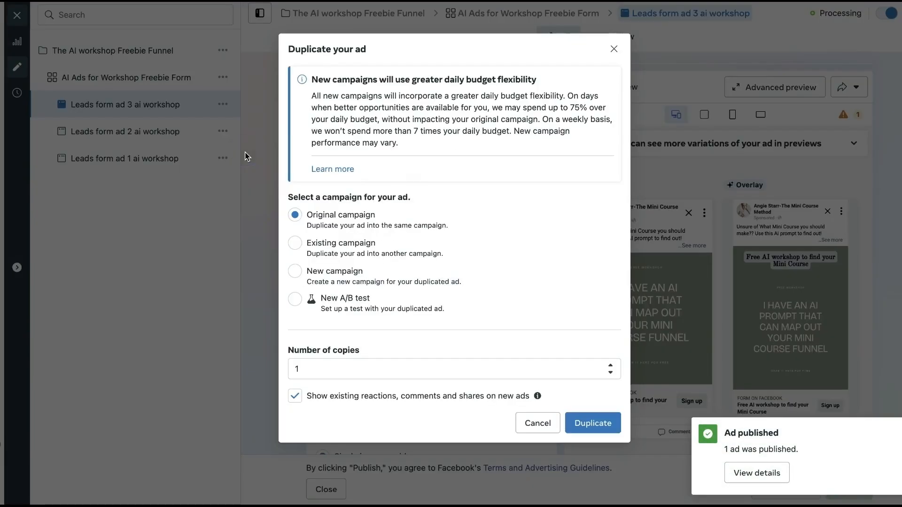
left_click(593, 424)
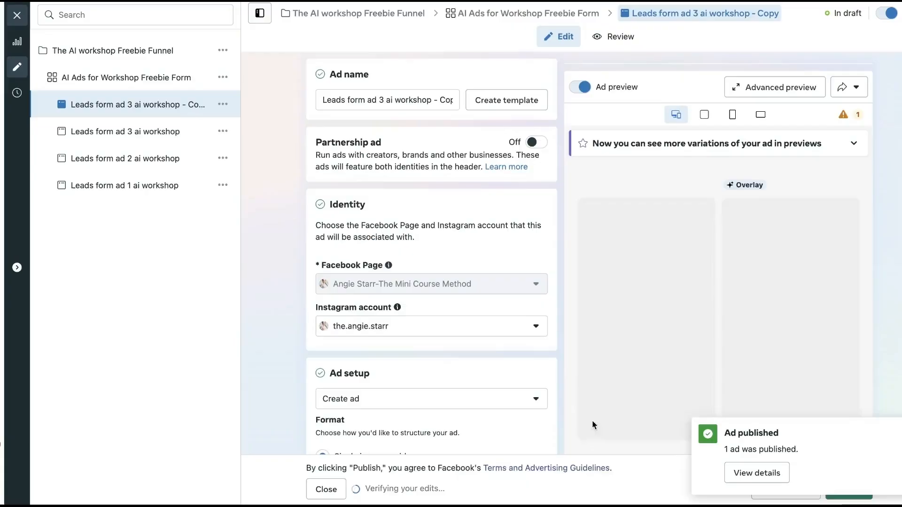
Step: Rename the copy of the third ad "Leads form ad 4 ai workshop"
left_click(383, 99)
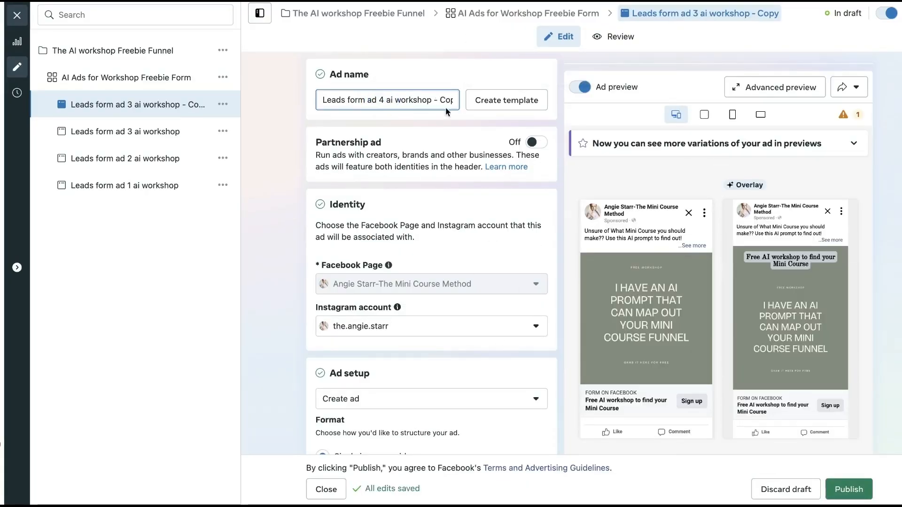
left_click_drag(435, 100, 512, 105)
key("BackSpace")
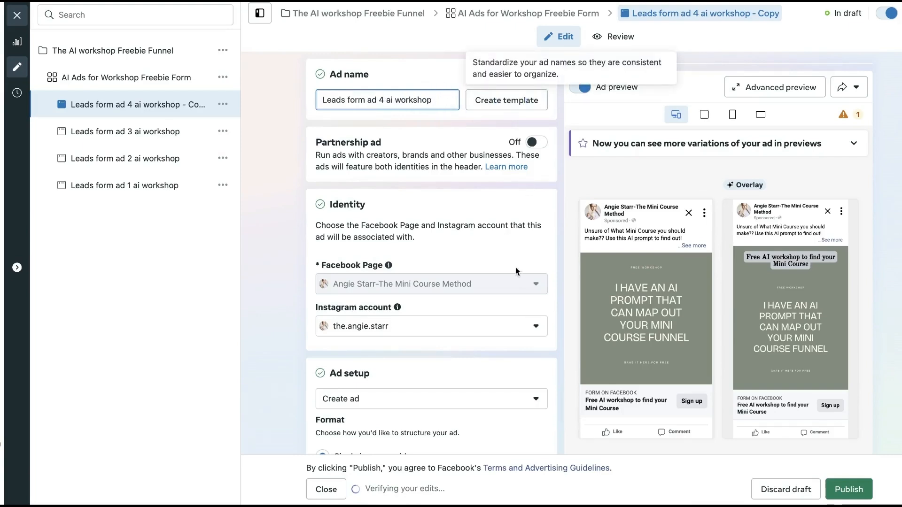
Step: Replace all media in the fourth ad with the account image 4.jpg, keeping the default crop and optimization settings
scroll(501, 433, "down", 6)
left_click(538, 381)
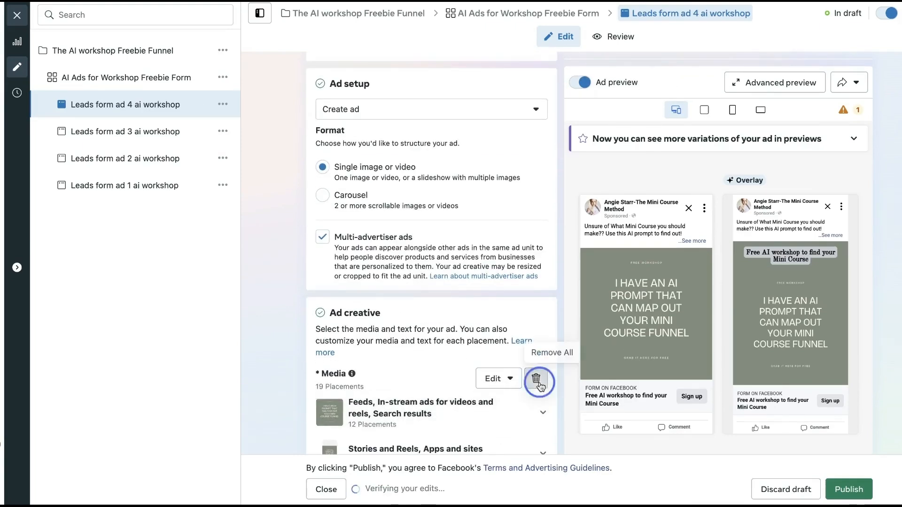
left_click(369, 392)
left_click(371, 422)
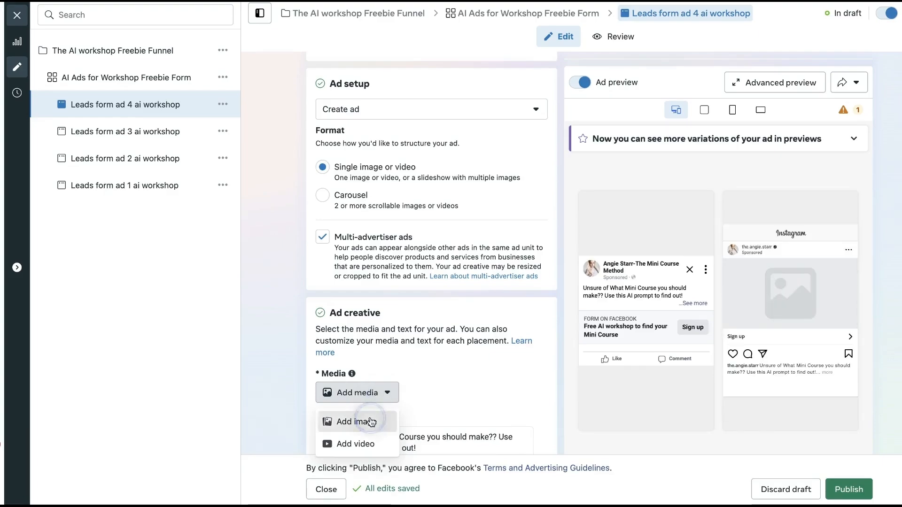
left_click(271, 192)
mouse_move(658, 329)
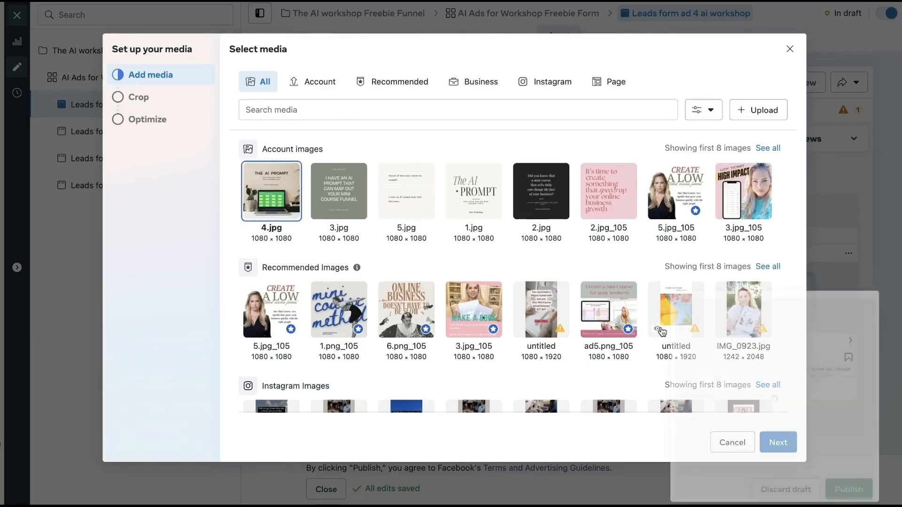
left_click(779, 442)
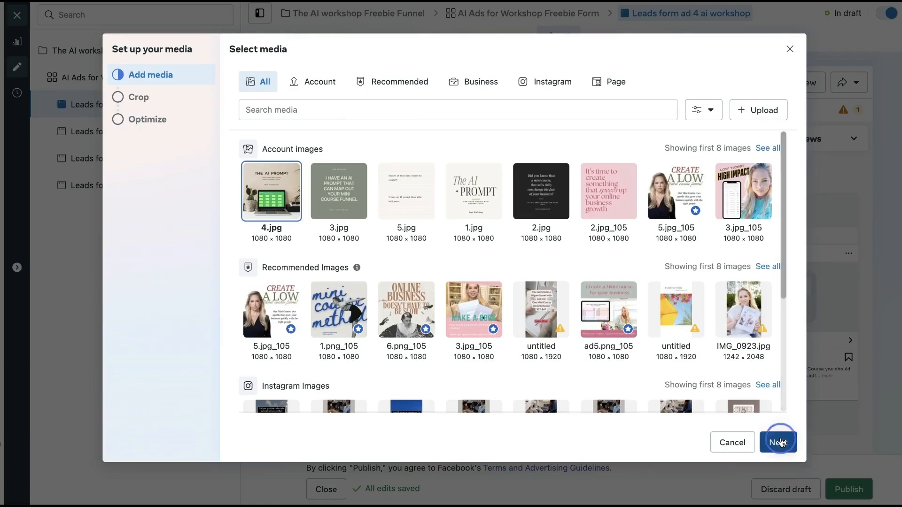
left_click(781, 442)
left_click(780, 442)
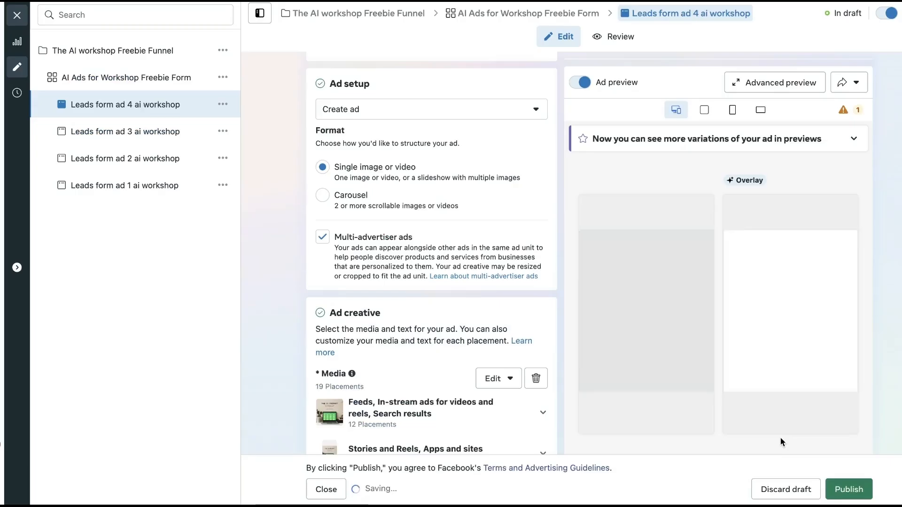
Step: Publish "Leads form ad 4 ai workshop" and duplicate it once within the original campaign
left_click(849, 489)
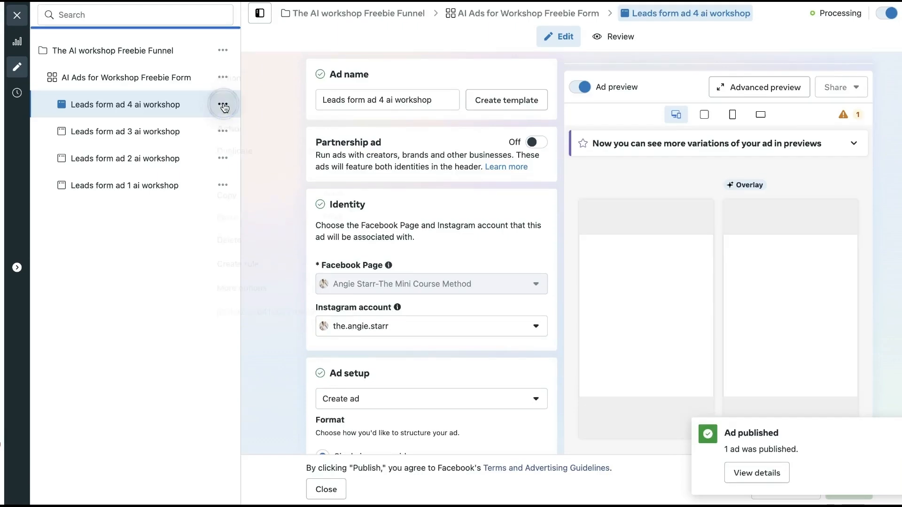
left_click(224, 105)
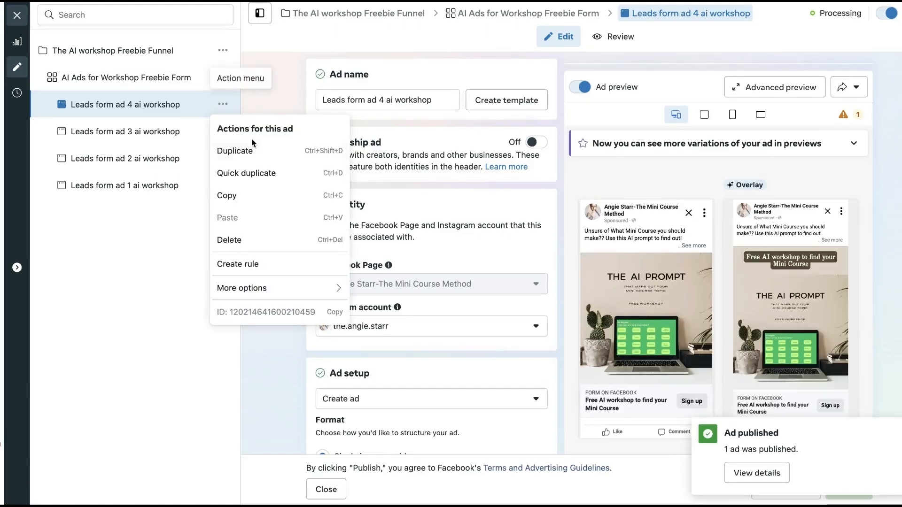
left_click(252, 147)
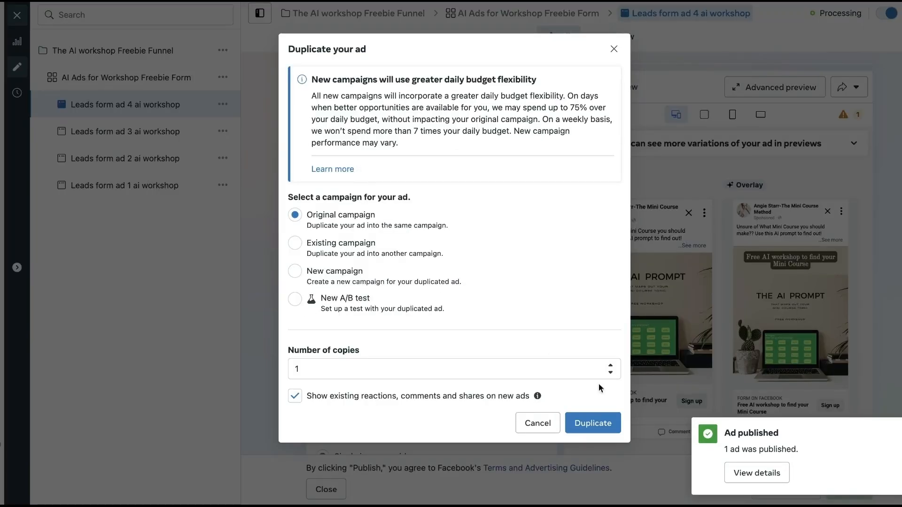
left_click(595, 423)
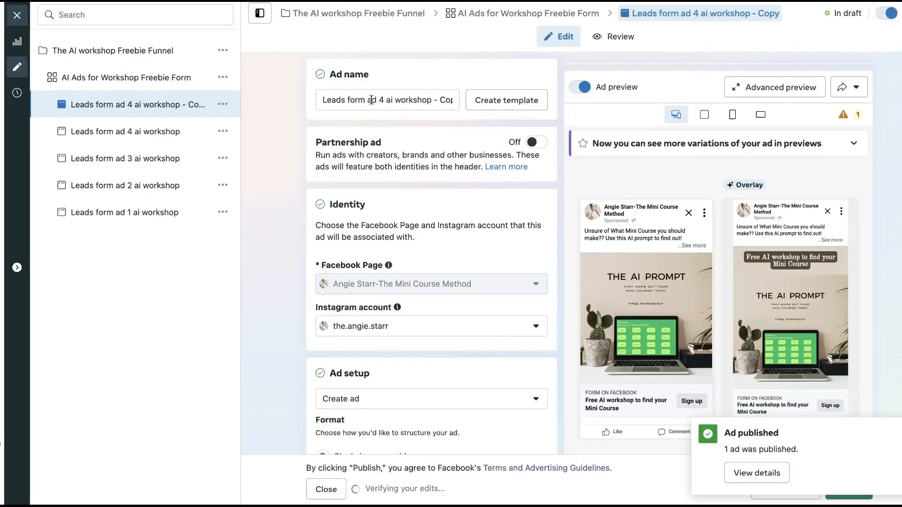
Step: Rename the copy of the fourth ad "Leads form ad 5 ai workshop"
left_click(381, 101)
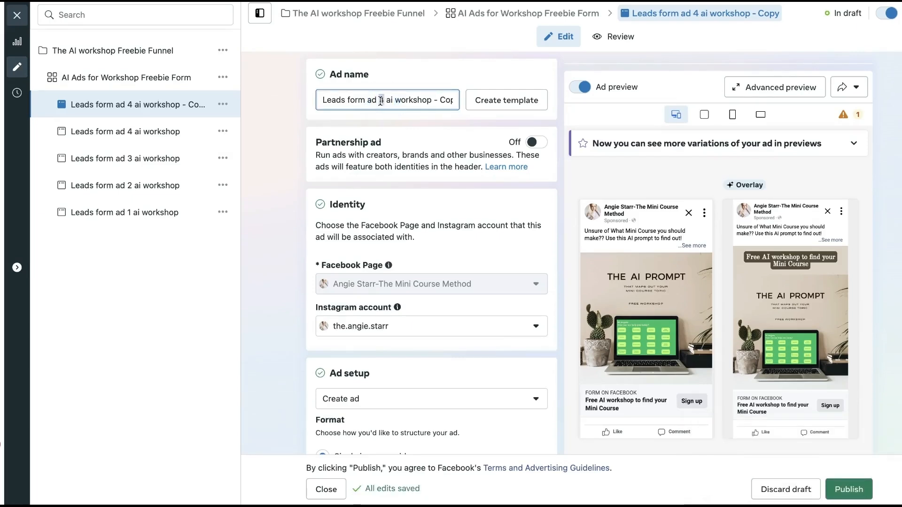
left_click_drag(432, 99, 503, 114)
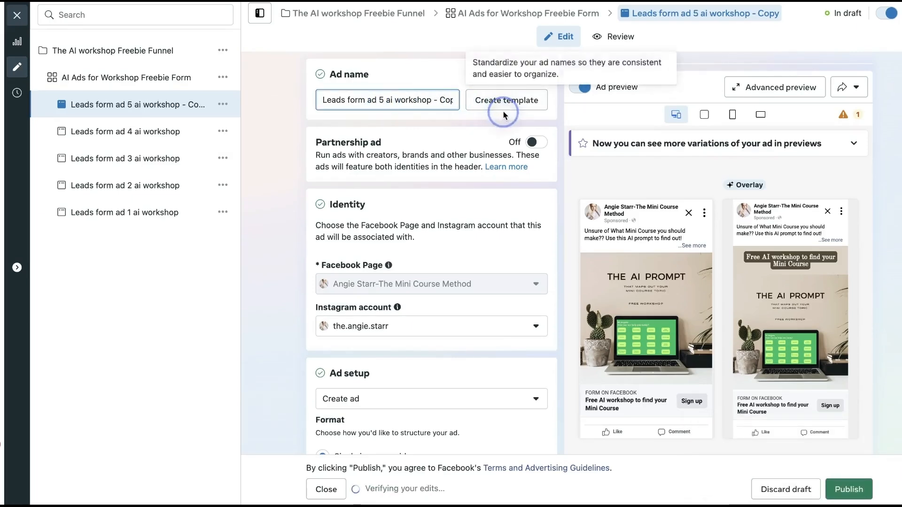
double_click(444, 100)
key("BackSpace")
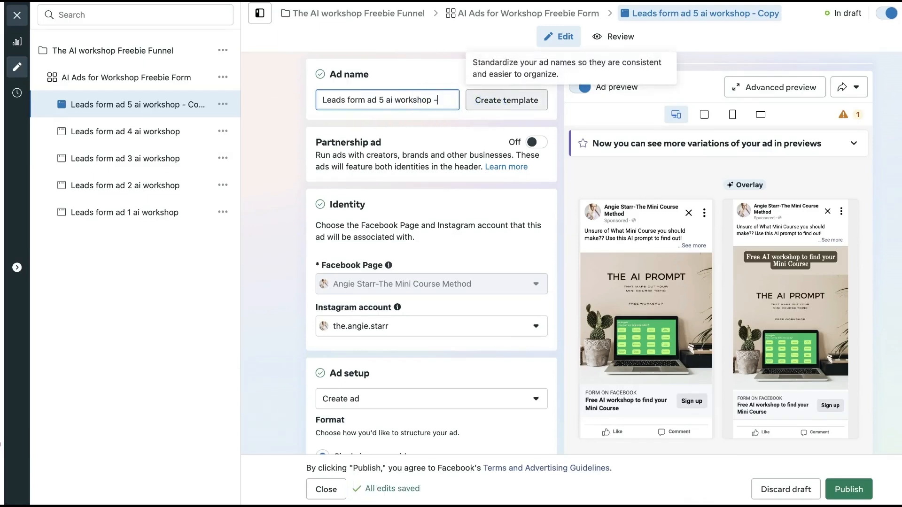
scroll(423, 162, "down", 15)
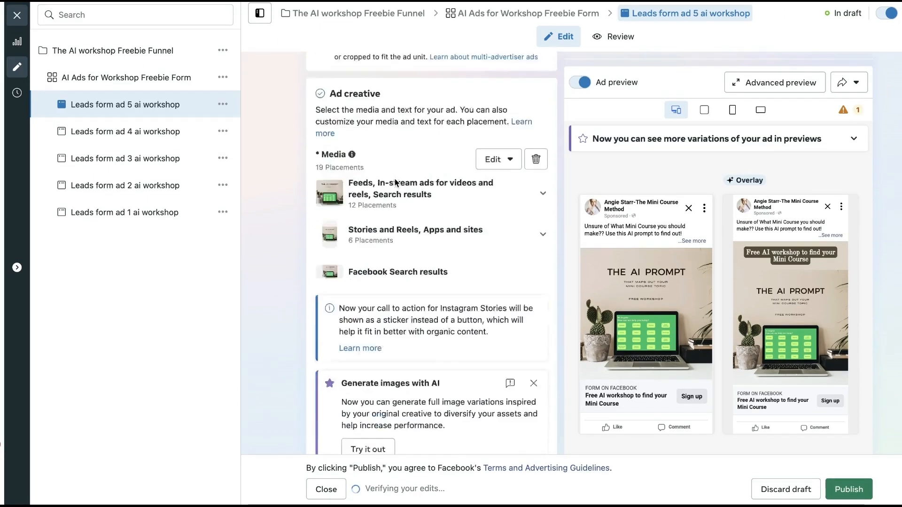
scroll(397, 183, "down", 12)
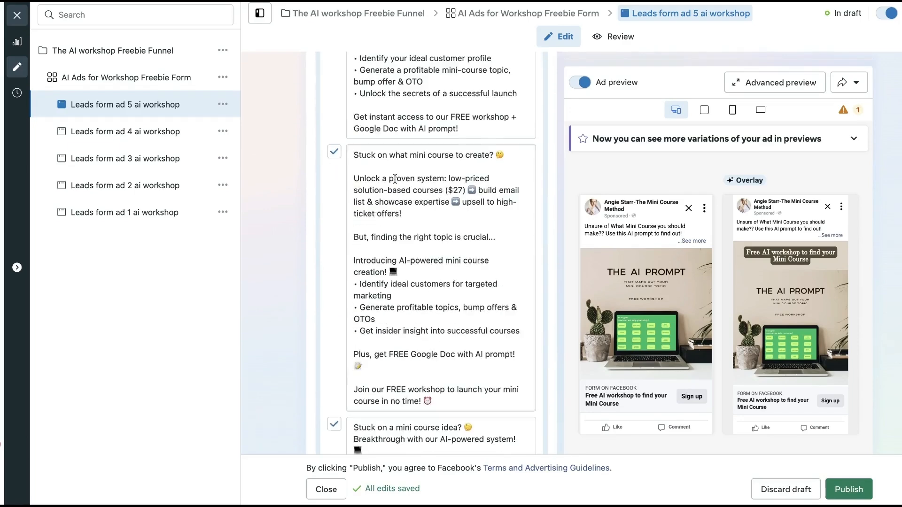
left_click(162, 131)
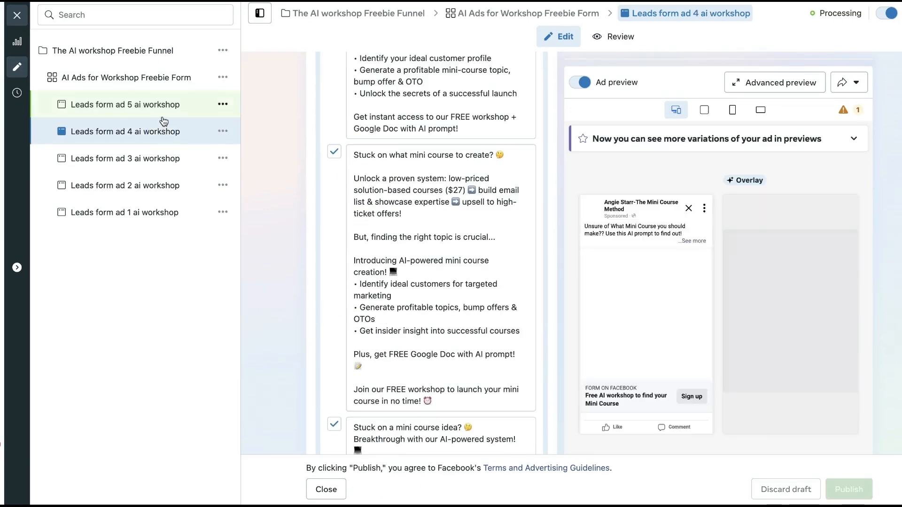
left_click(165, 107)
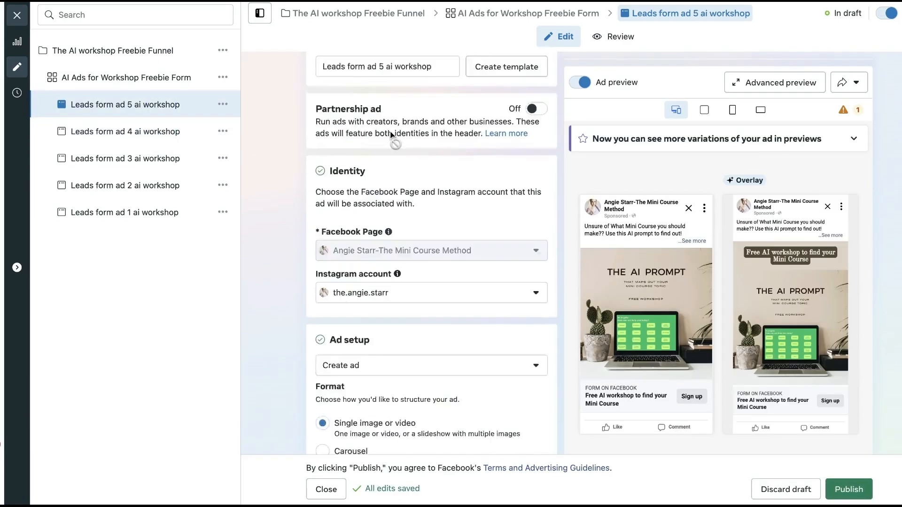
Step: Replace all media in the fifth ad with the account image 5.jpg, keeping the default crop and optimization settings, and publish the ad
scroll(414, 320, "down", 5)
scroll(413, 319, "down", 2)
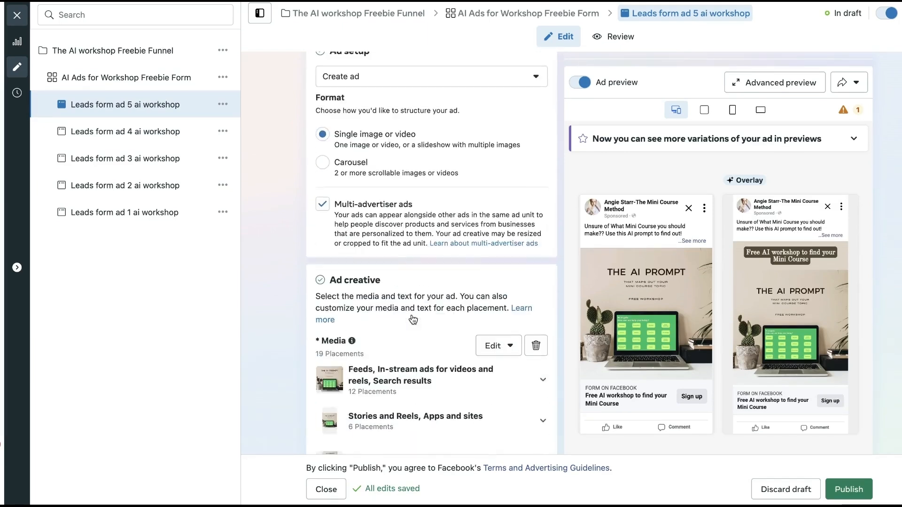
left_click(536, 345)
left_click(361, 363)
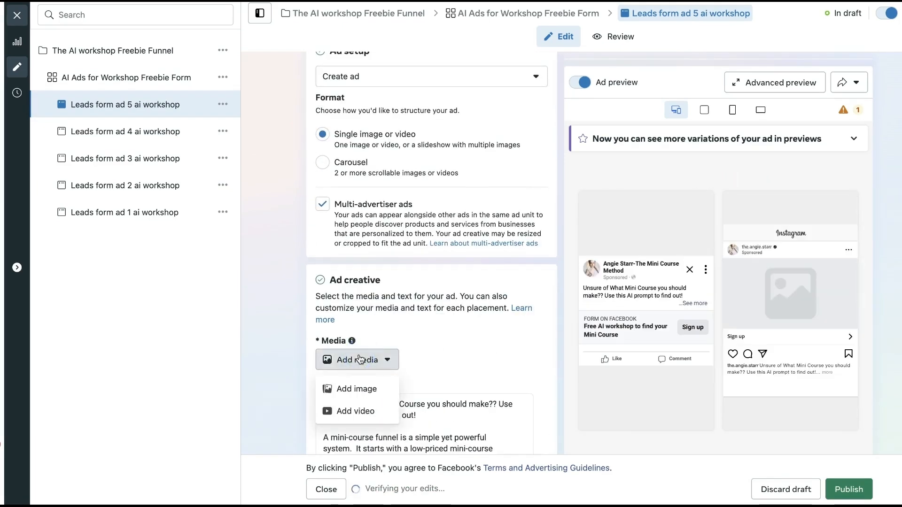
left_click(359, 393)
left_click(407, 191)
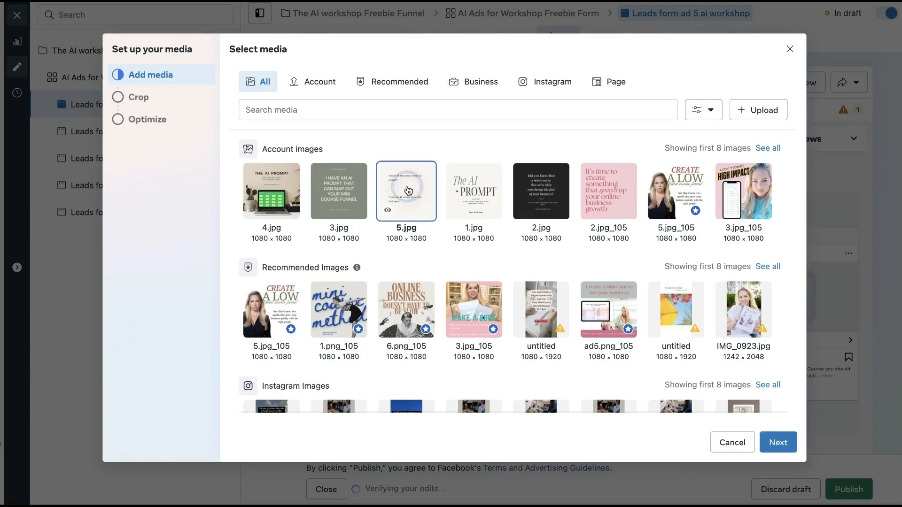
left_click(778, 444)
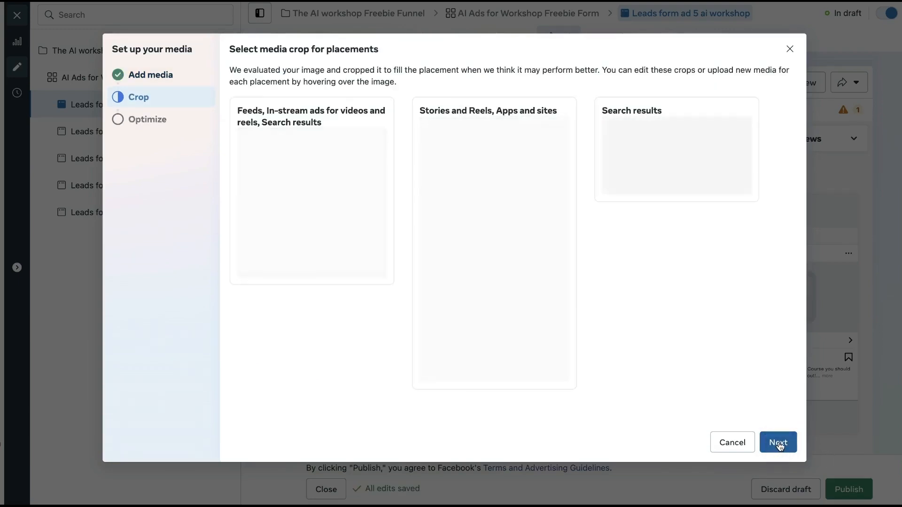
left_click(778, 444)
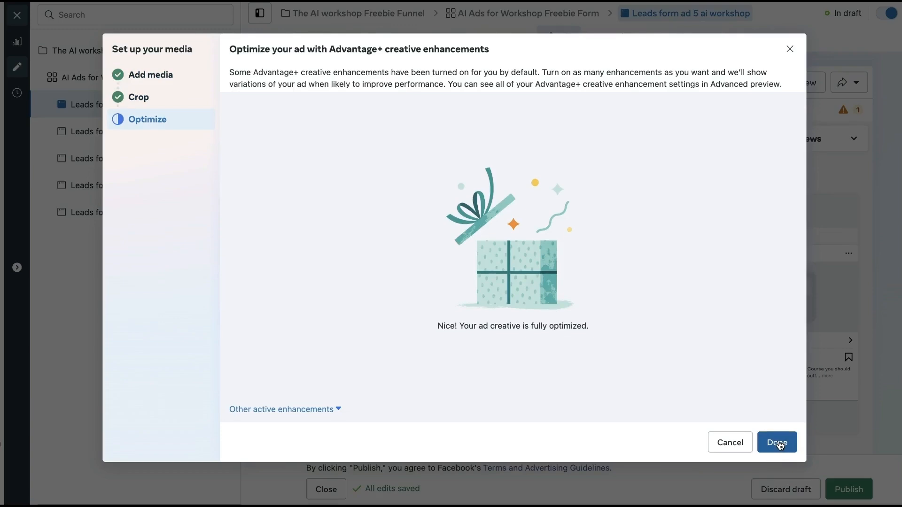
left_click(778, 443)
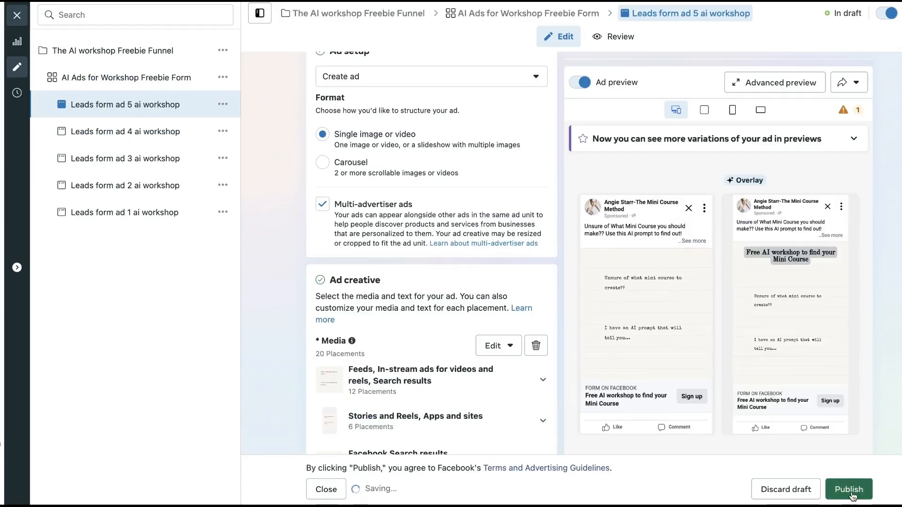
left_click(848, 490)
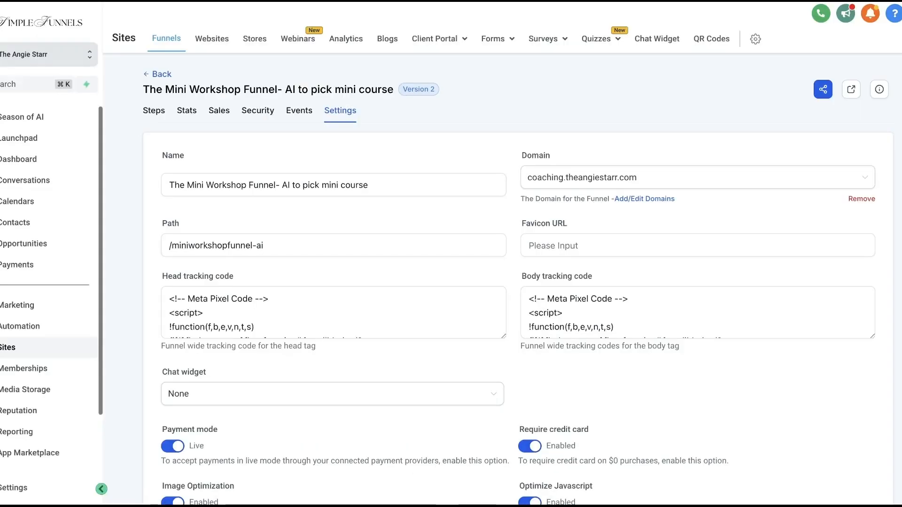
Step: Switch to Simple Funnels and create a new blank automation workflow
left_click(55, 324)
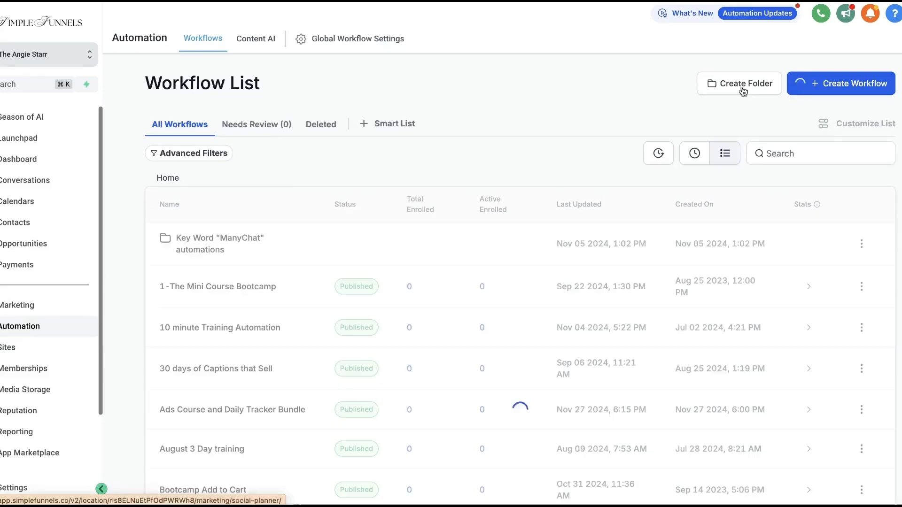
left_click(863, 87)
left_click(853, 127)
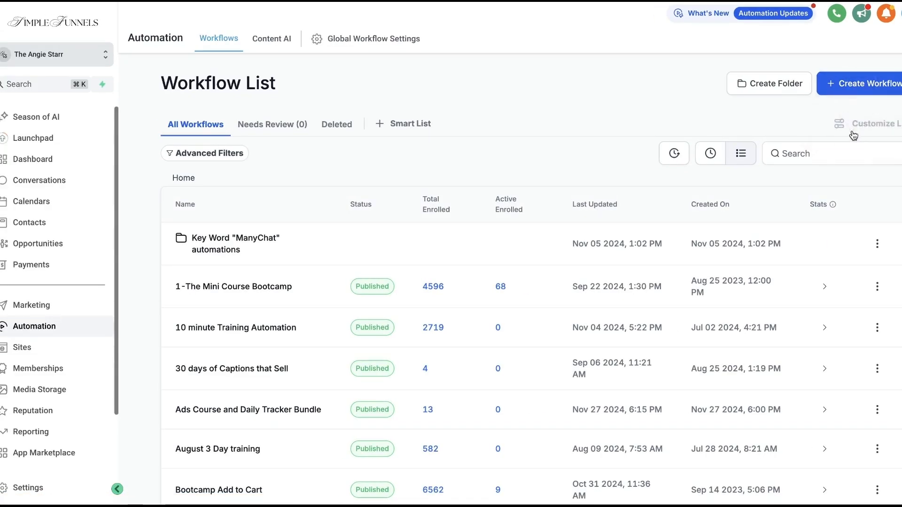
Step: Rename the new workflow "Free Ai Workshop Leads form"
left_click(404, 17)
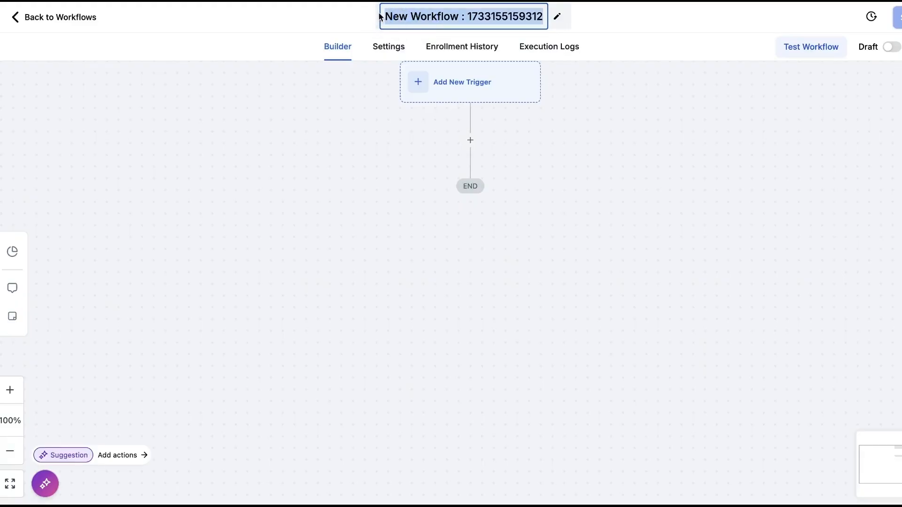
type("Fr")
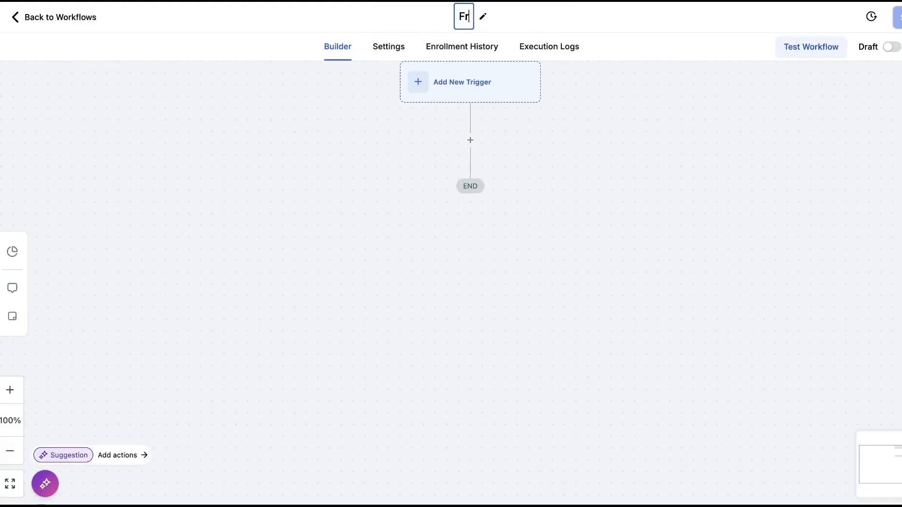
type("ee")
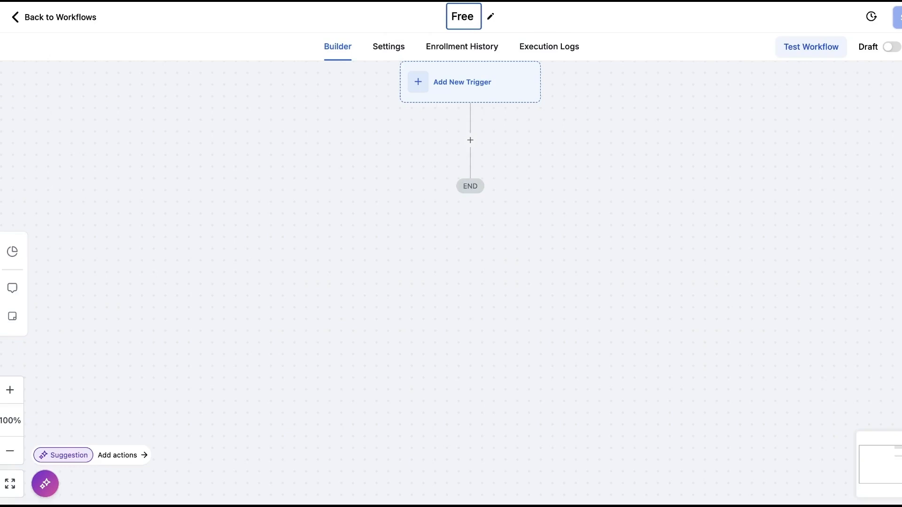
type(" Ai Wor")
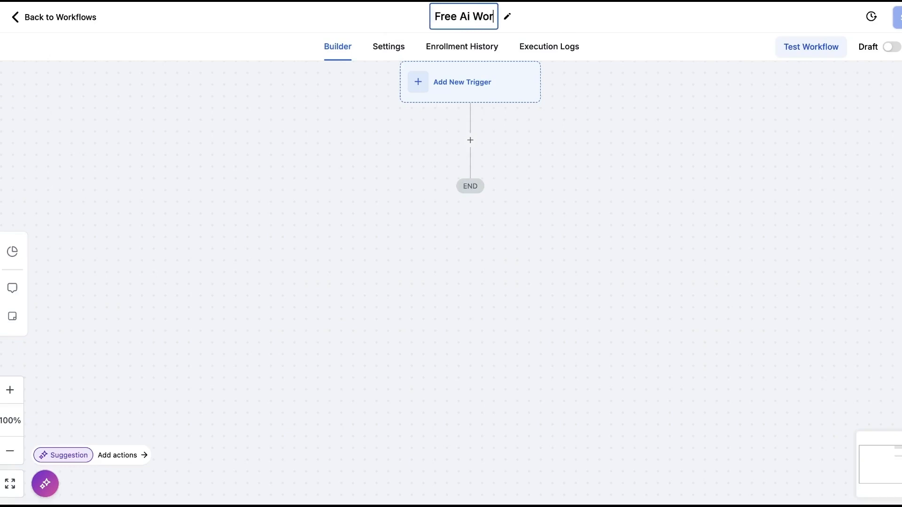
type("kshop Lead")
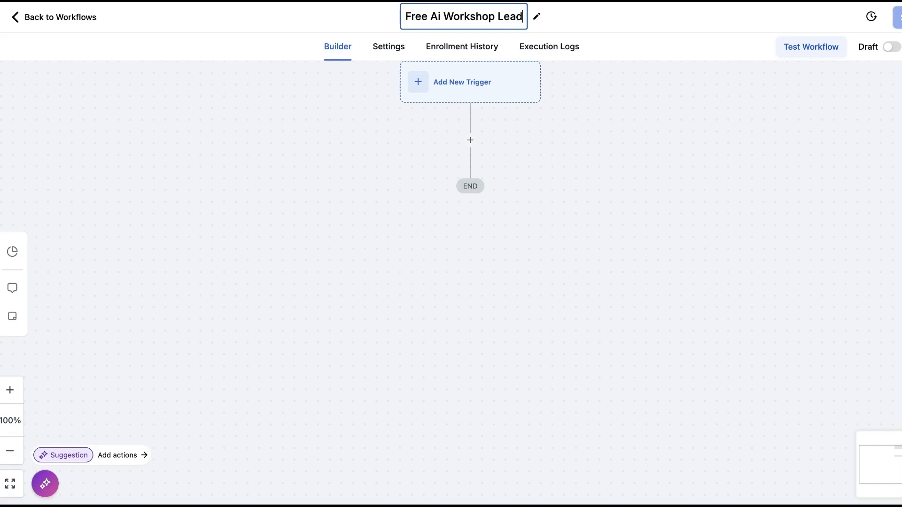
type("s form")
Step: Add a Facebook Lead Form Submitted trigger to the workflow
left_click(486, 90)
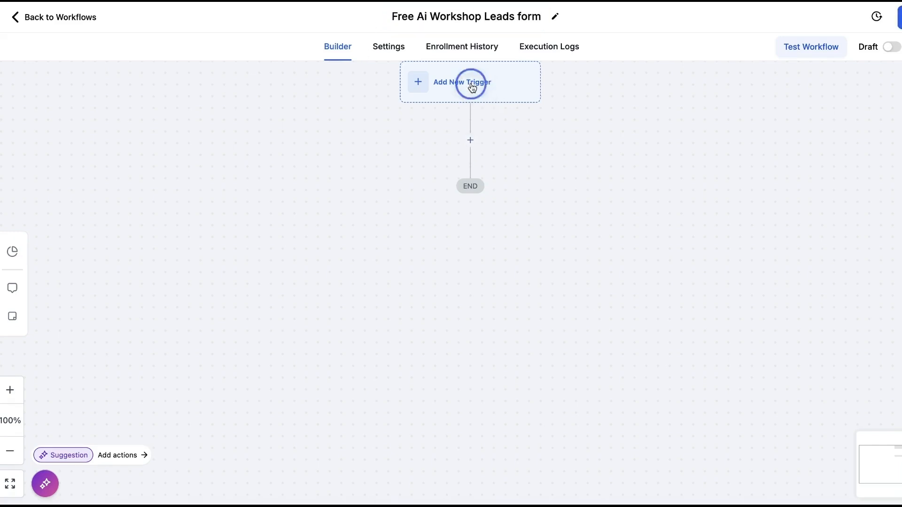
left_click(472, 87)
type("lead")
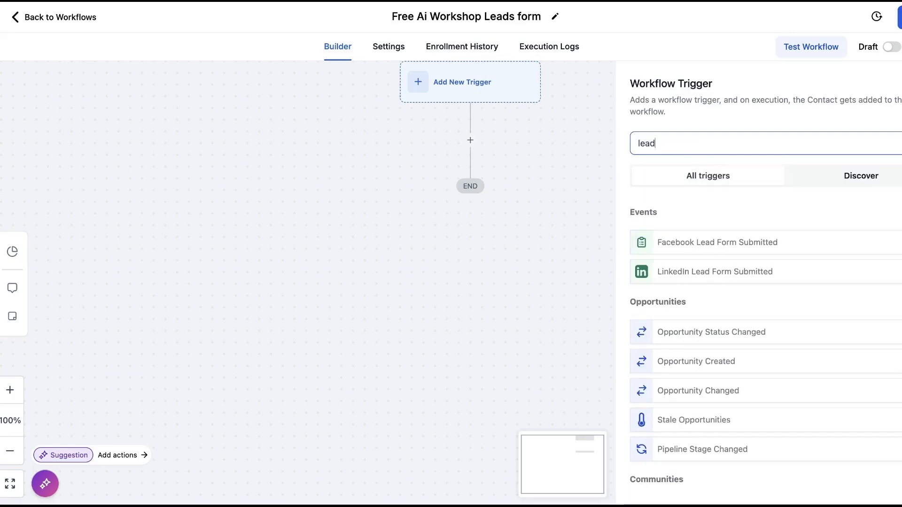
left_click(734, 248)
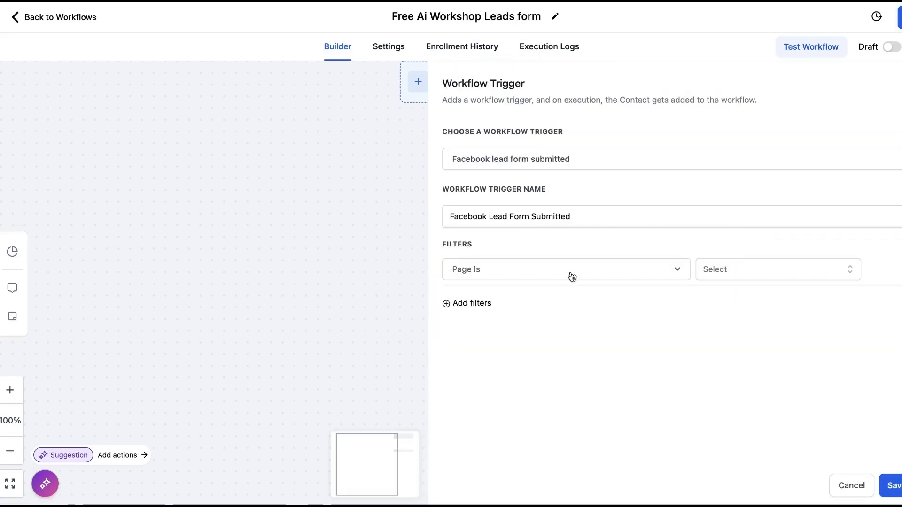
Step: Set the trigger's Page Is filter to the Facebook page for The Mini Course Method
left_click(664, 270)
left_click(642, 351)
left_click(741, 266)
left_click(746, 329)
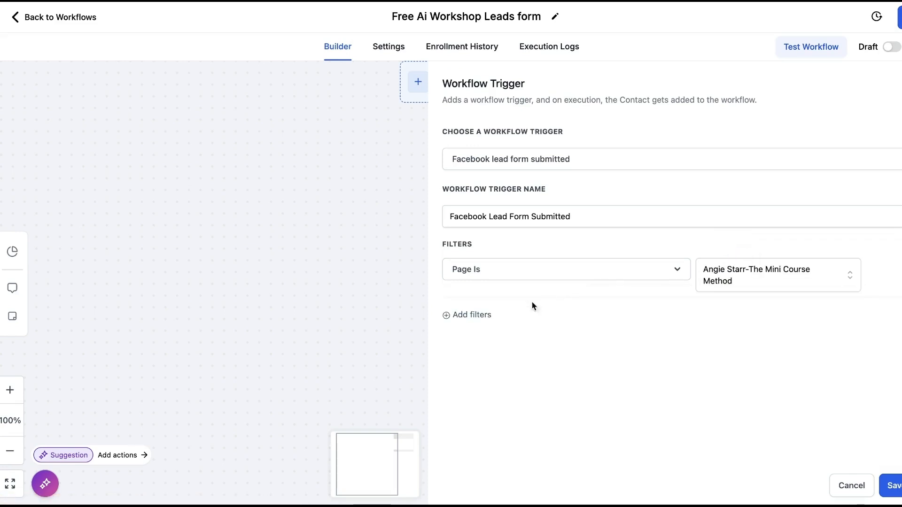
Step: Add a Form Is filter for "The AI workshop Leads Form" and save the Facebook lead form trigger
left_click(484, 315)
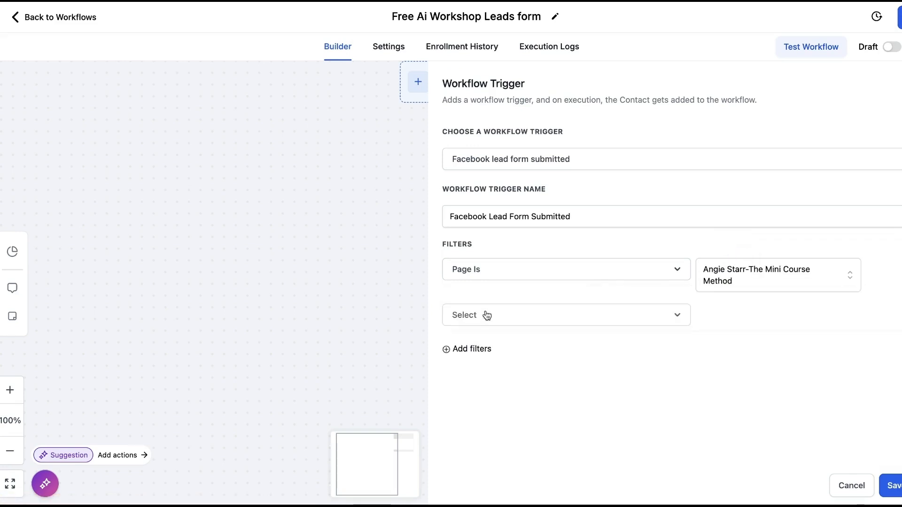
left_click(486, 315)
left_click(508, 403)
left_click(712, 318)
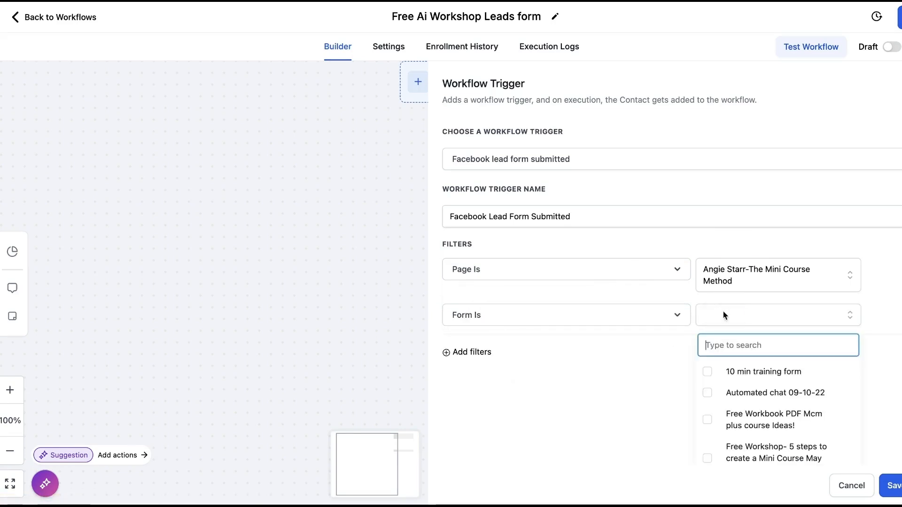
scroll(786, 422, "down", 2)
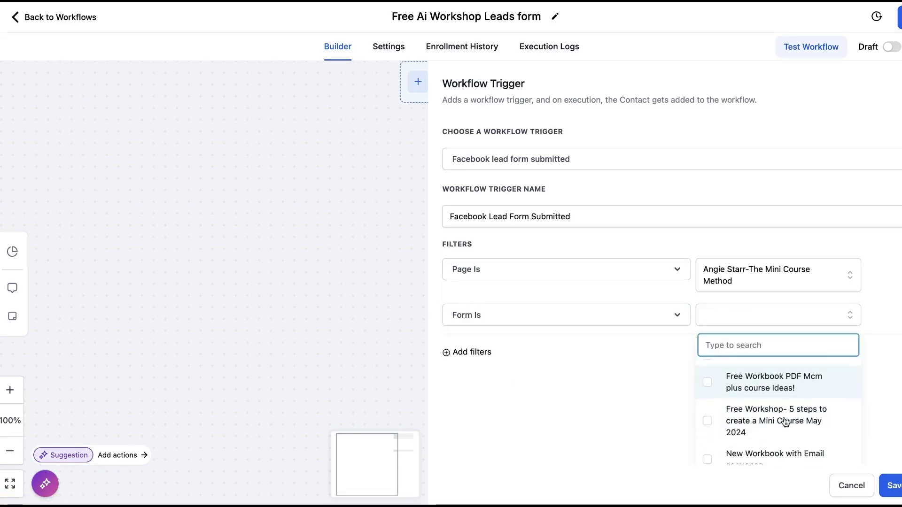
scroll(784, 333, "down", 1)
scroll(784, 332, "down", 1)
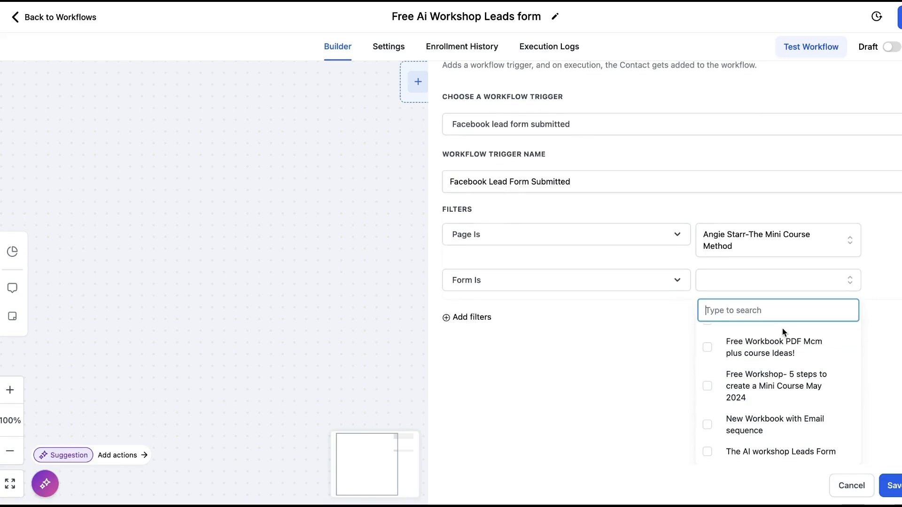
left_click(771, 450)
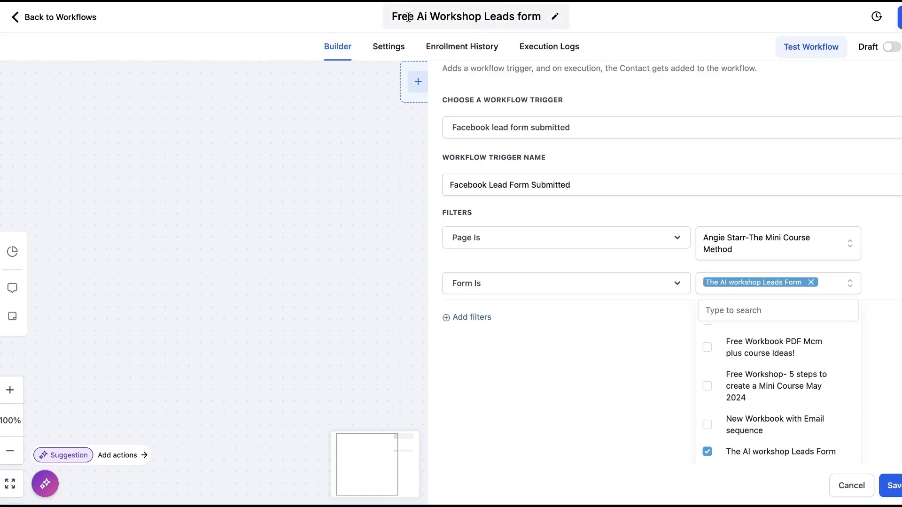
left_click(561, 53)
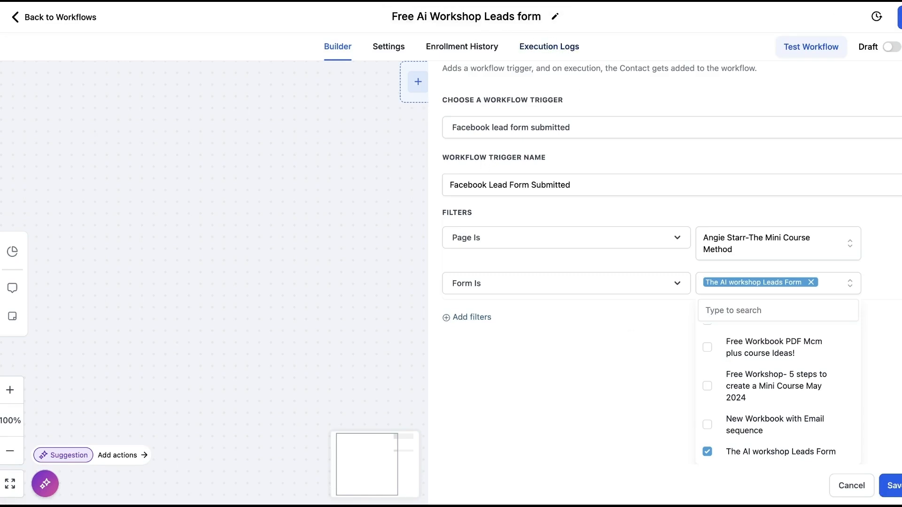
left_click(893, 488)
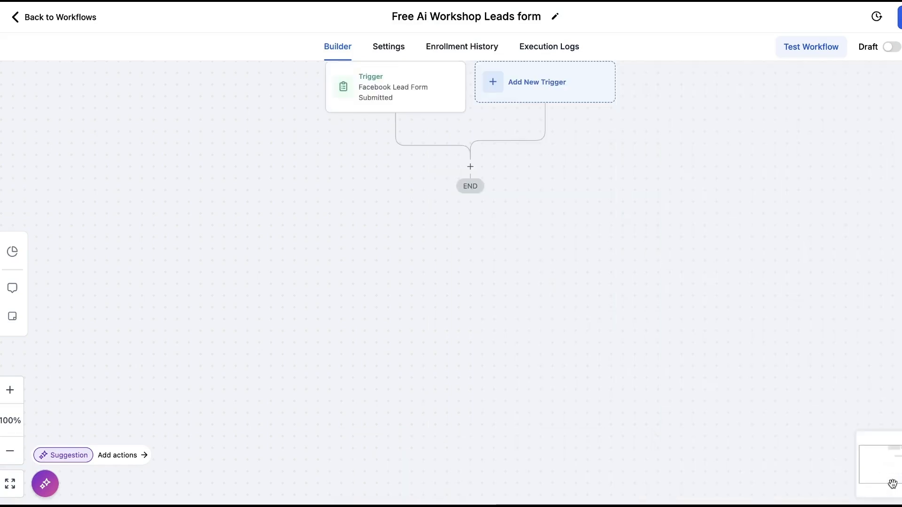
left_click(411, 89)
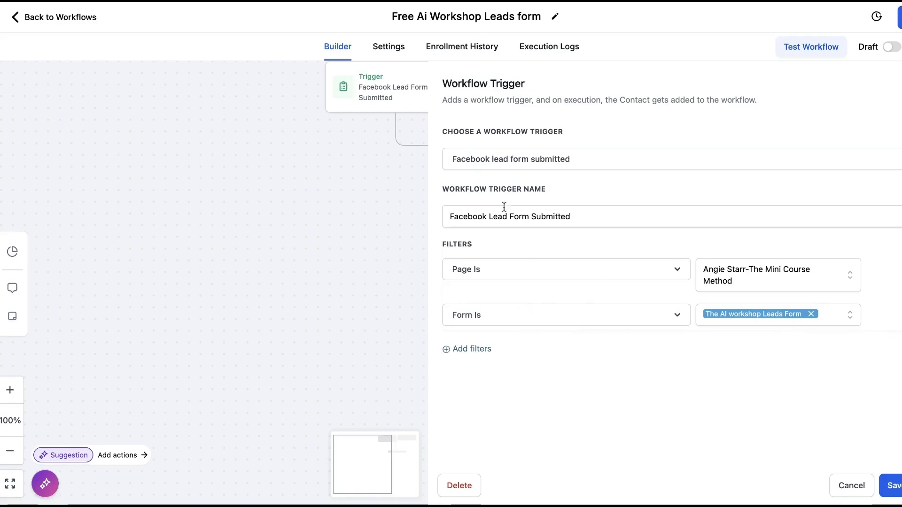
left_click(892, 489)
Step: Add an Add Contact Tag action below the trigger with the new tag "AI Free Workshop" and save it
left_click(471, 168)
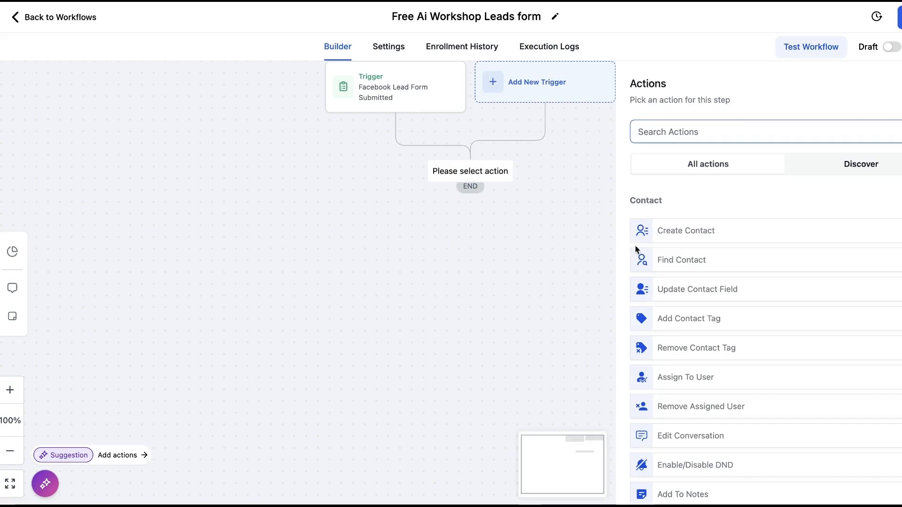
type("tag")
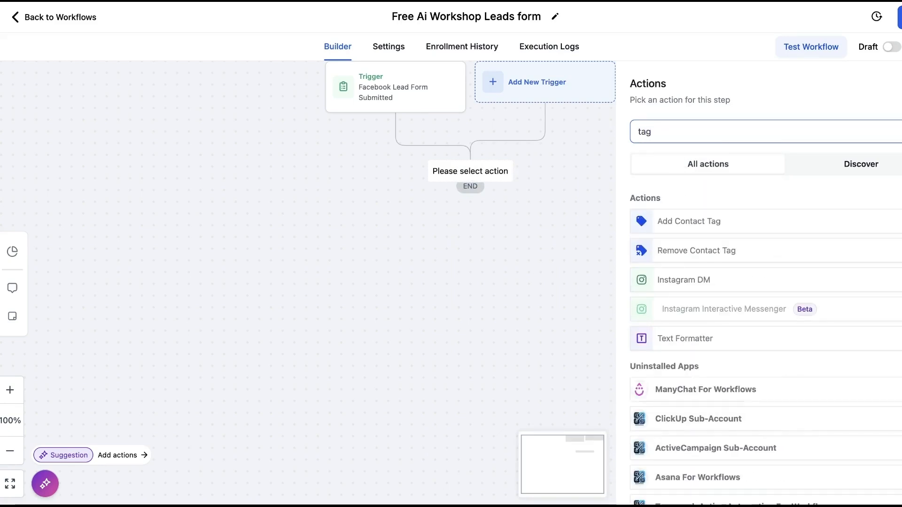
left_click(741, 229)
left_click(688, 207)
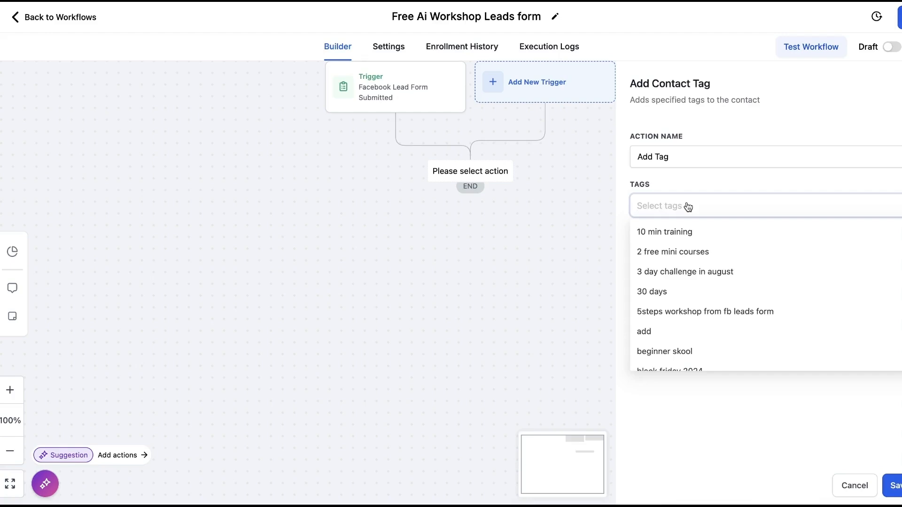
type("AI ")
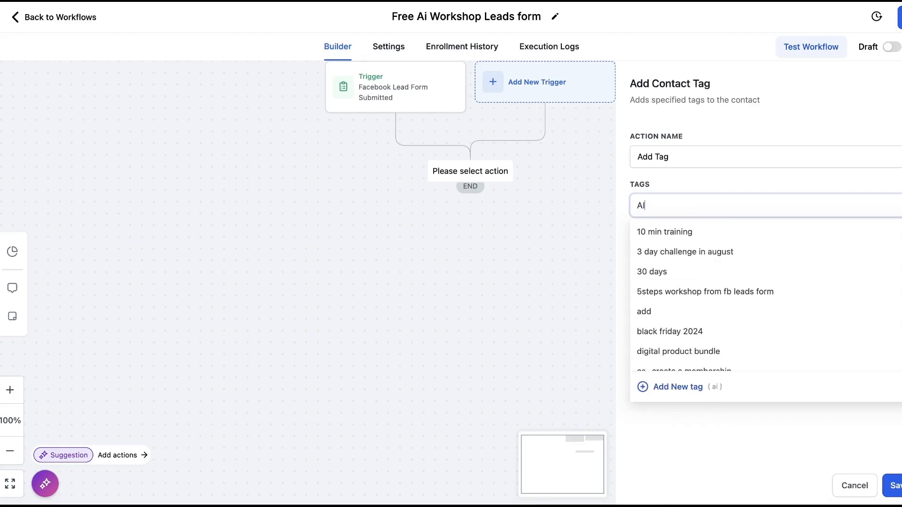
type("Free Workshop")
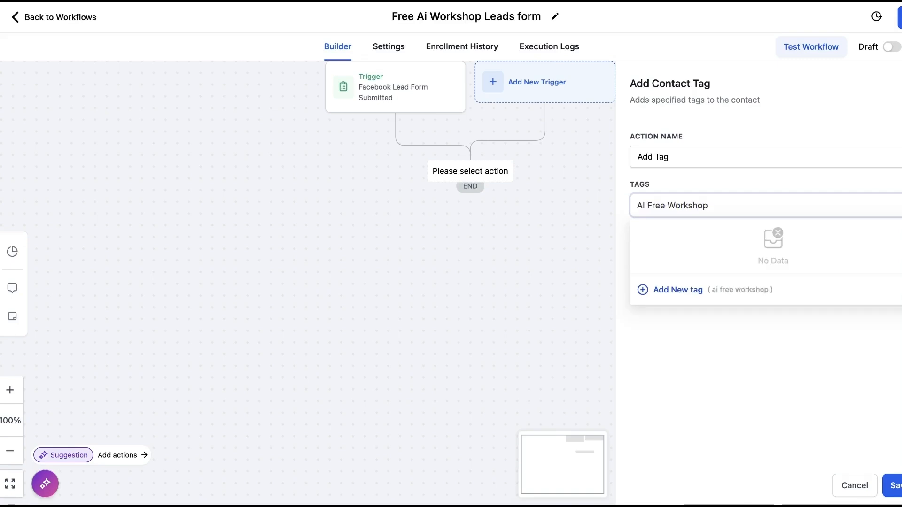
left_click(687, 290)
left_click(895, 486)
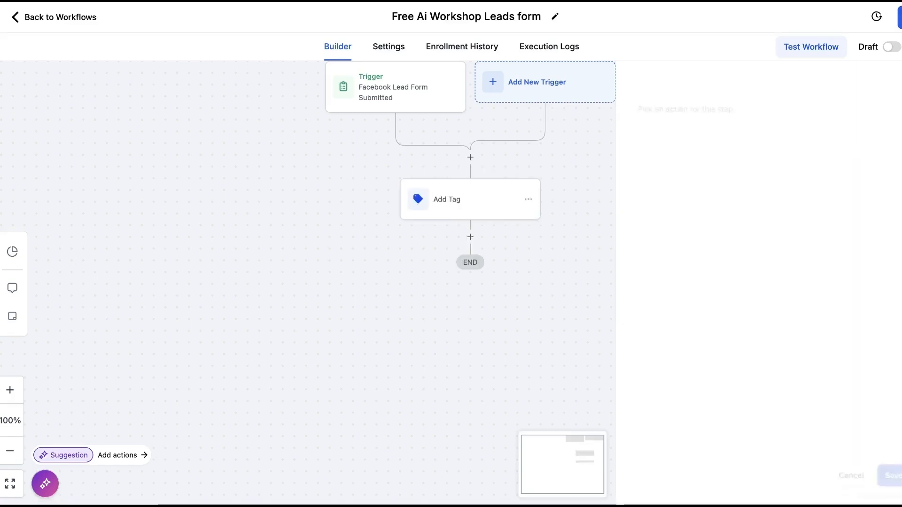
Step: Add a Send Email action after the Add Tag action
left_click(469, 235)
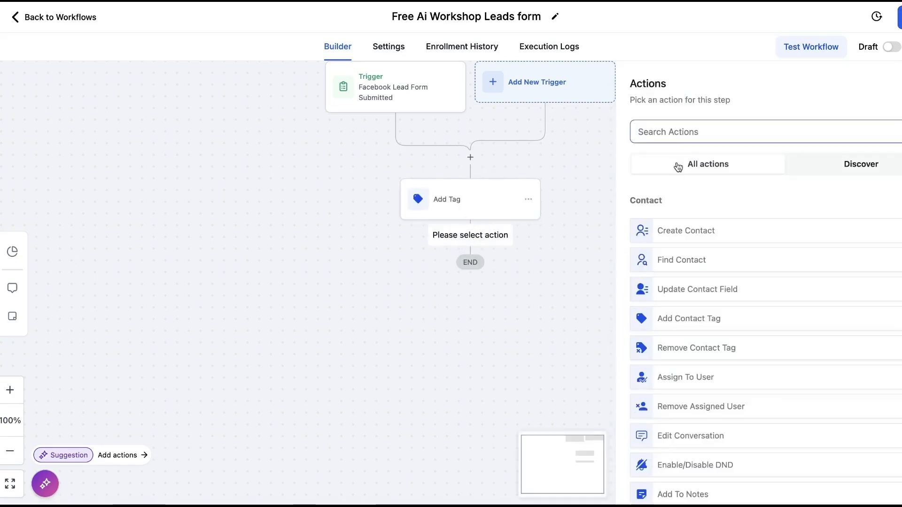
type("send e")
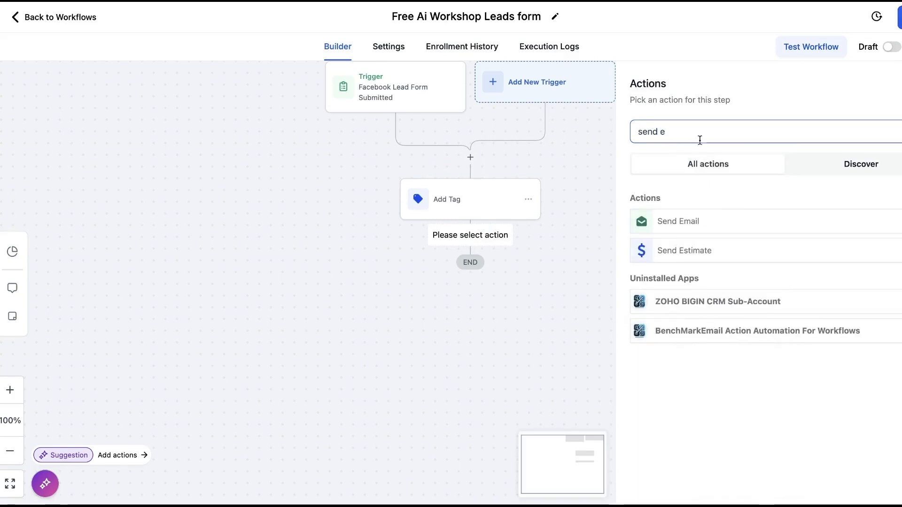
left_click(701, 217)
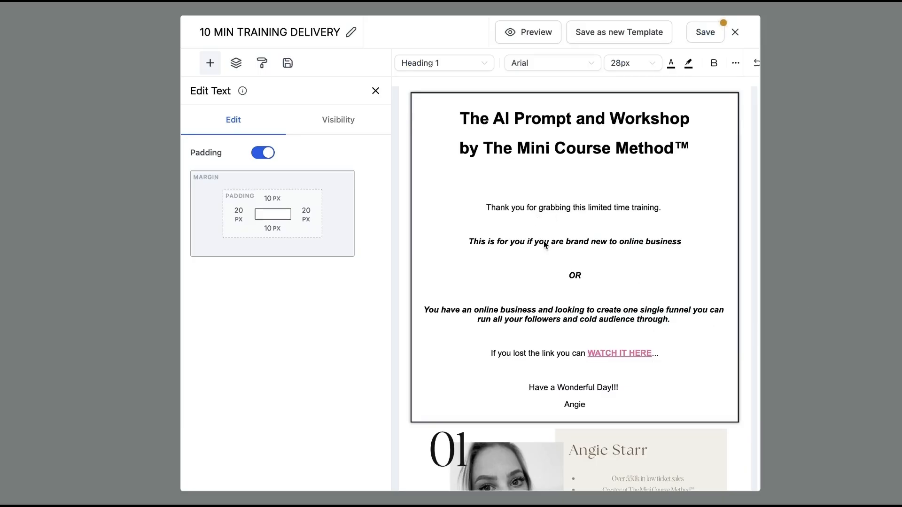
Step: Replace the pink linked "WATCH IT HERE..." in the email body with plain text "WATCH IT HERE"
scroll(549, 372, "down", 3)
left_click(588, 260)
type("WATCH IT HERE")
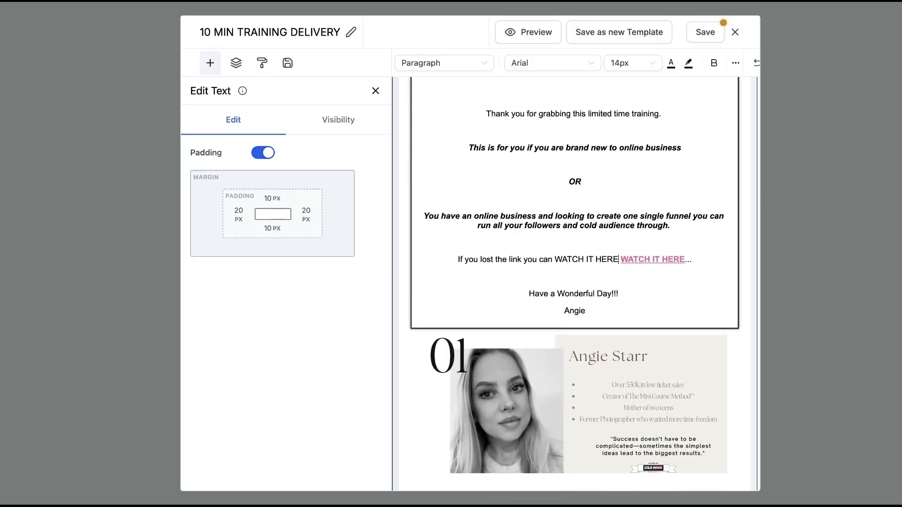
triple_click(622, 259)
left_click_drag(623, 259, 588, 260)
key("BackSpace")
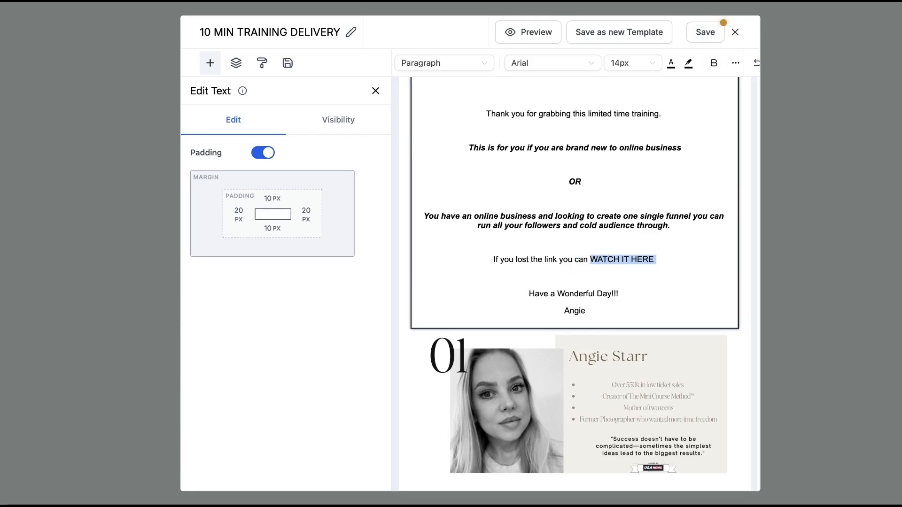
left_click(508, 88)
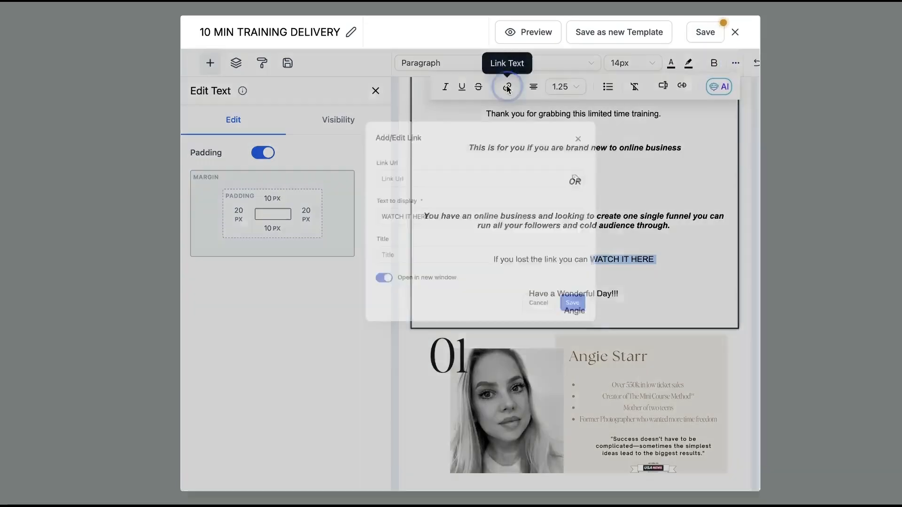
left_click(417, 213)
key("Escape")
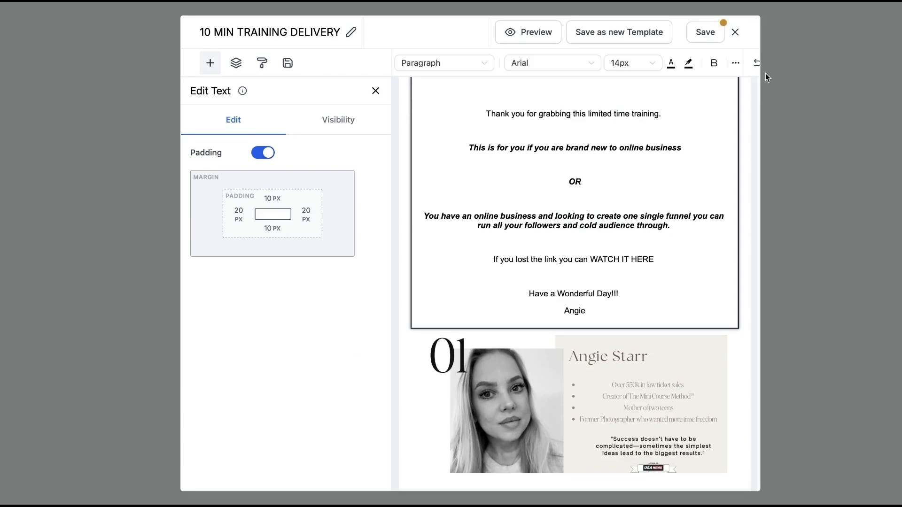
left_click(735, 64)
left_click(508, 86)
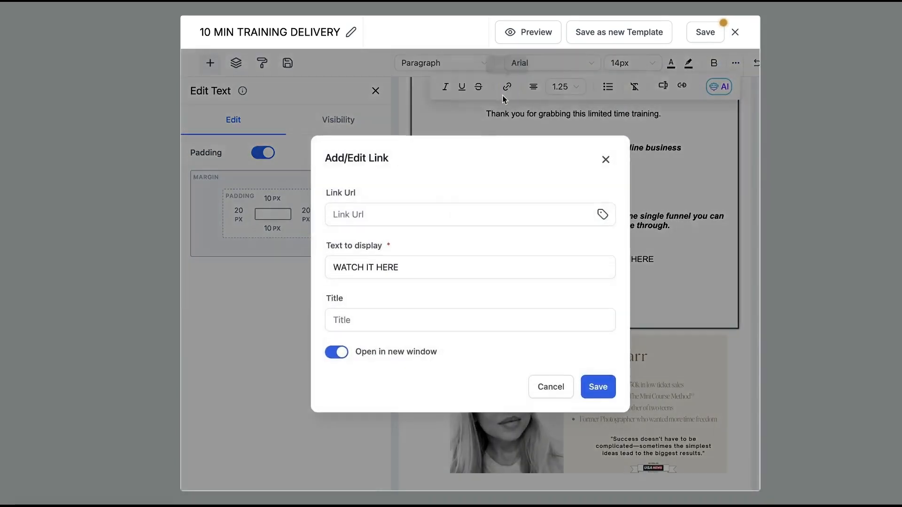
left_click(443, 214)
key("Escape")
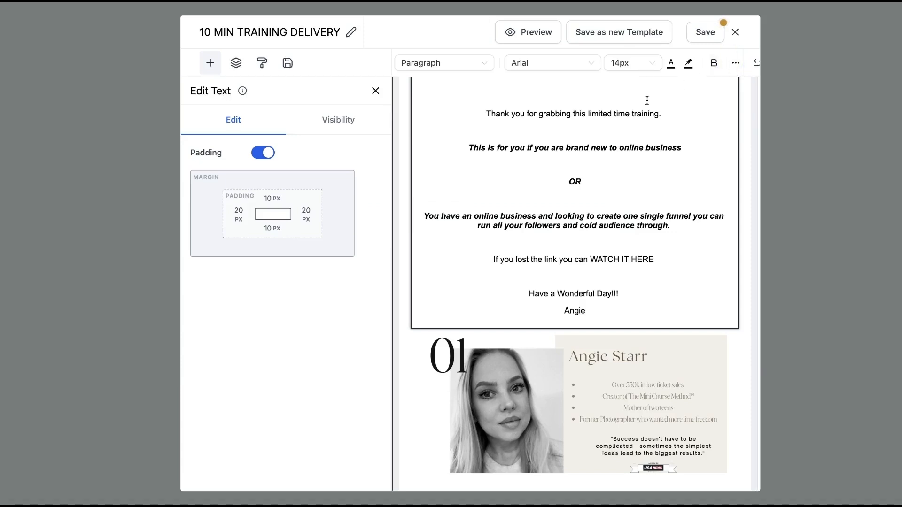
Step: Try to link the text "WATCH IT HERE" to the workshop page URL ending in /aiworkshop
left_click(637, 258)
left_click_drag(659, 260, 594, 258)
type("https://coaching.theangiestarr.com/aiworkshop")
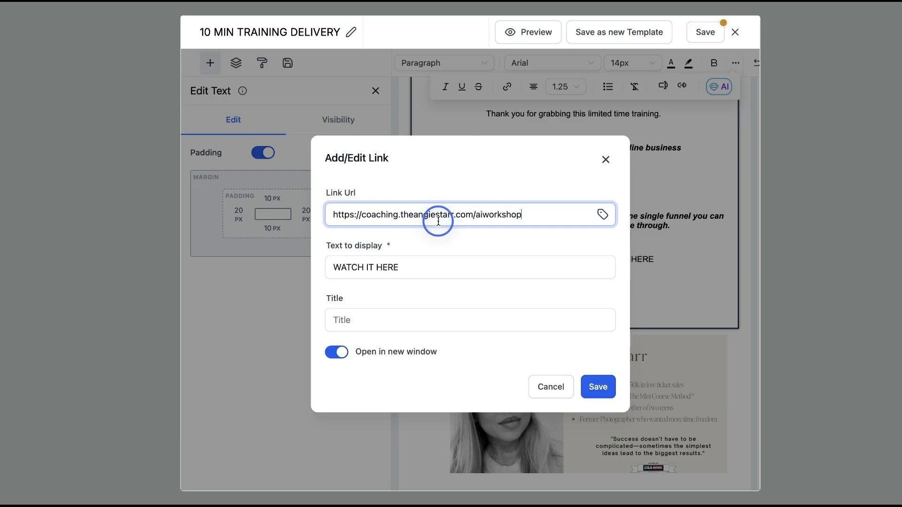
left_click(437, 222)
key("Return")
left_click(737, 64)
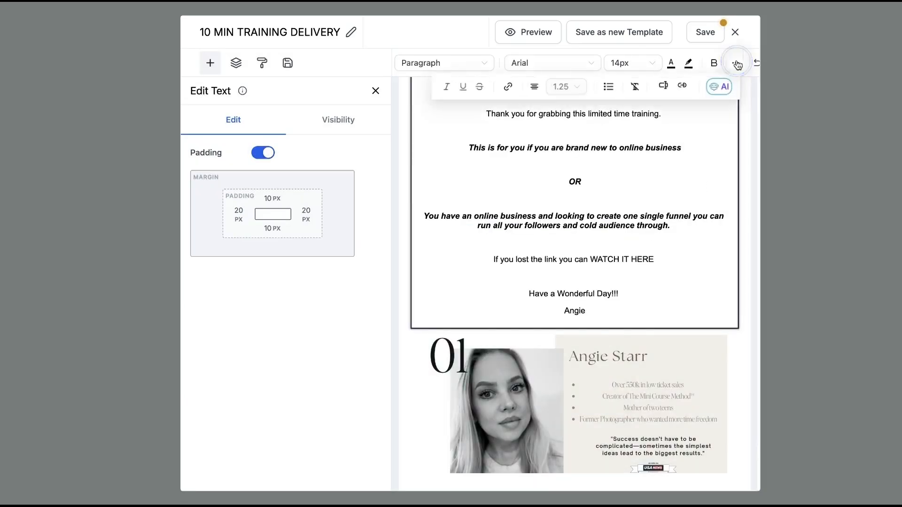
left_click(507, 88)
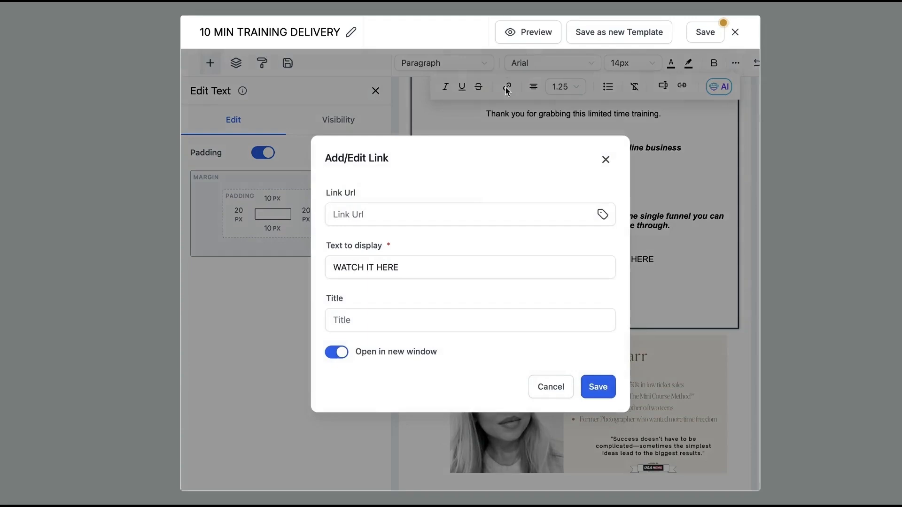
left_click(606, 160)
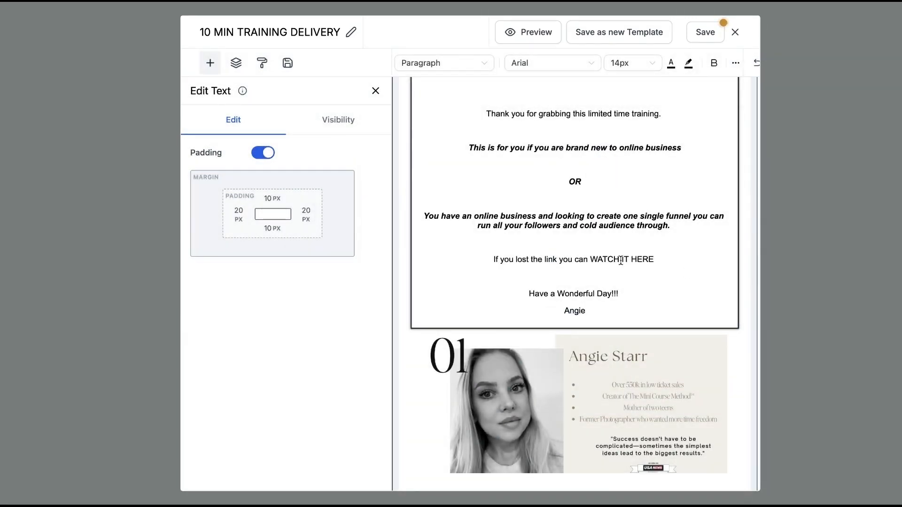
Step: Save the edited email as a new template named "AI Workshop Delivery"
scroll(621, 288, "up", 1)
scroll(622, 290, "up", 1)
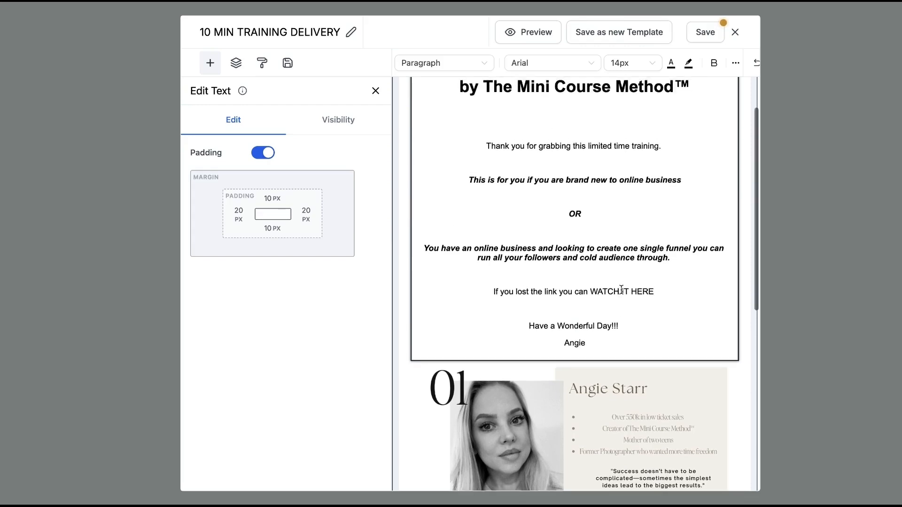
left_click(610, 34)
left_click_drag(483, 255, 311, 244)
type("AI ")
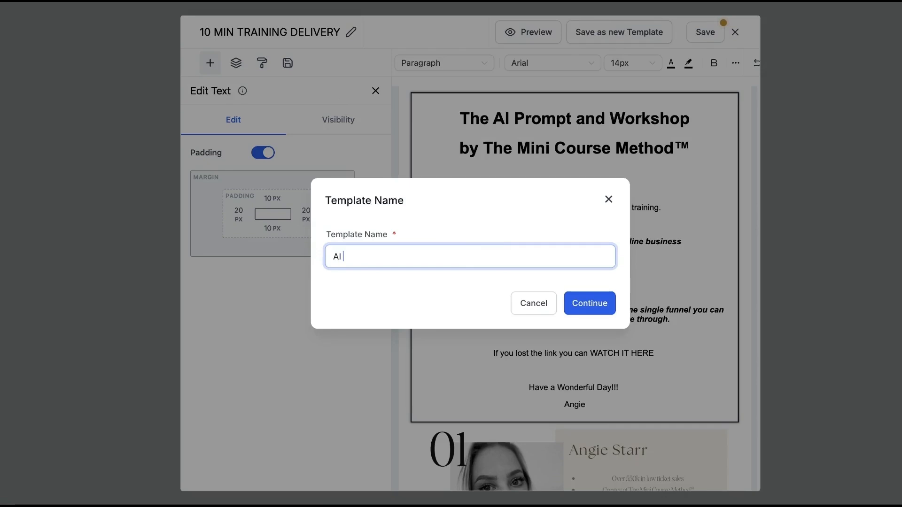
type("Workshop Ed")
left_click(614, 305)
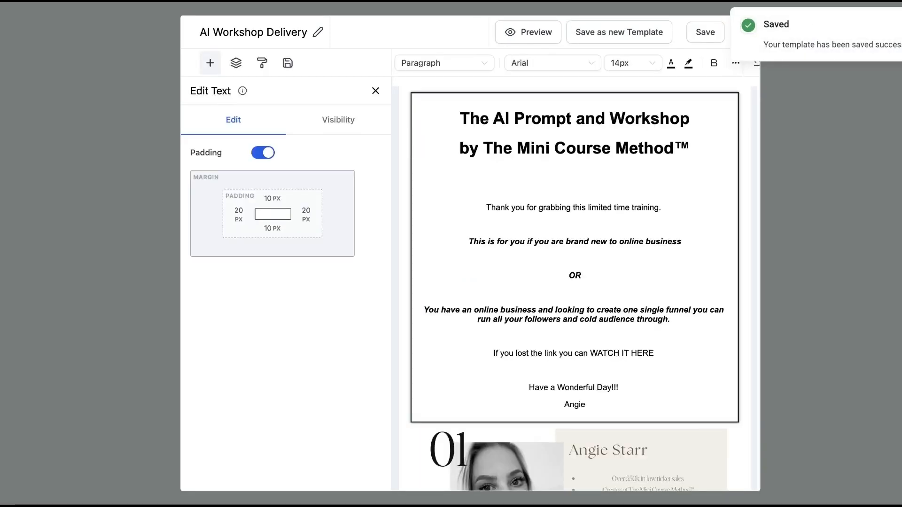
Step: Close the template editor and save the Email action with the "AI Workshop Delivery" template
left_click(734, 33)
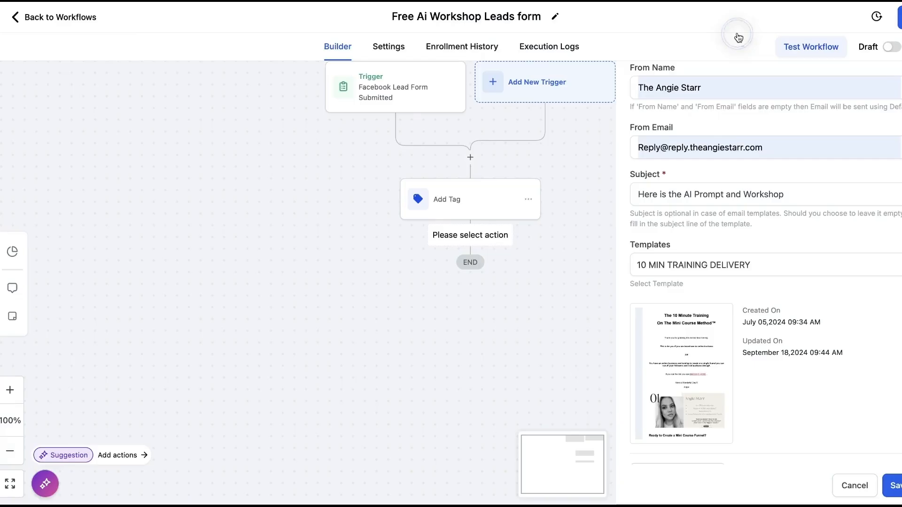
scroll(737, 360, "down", 2)
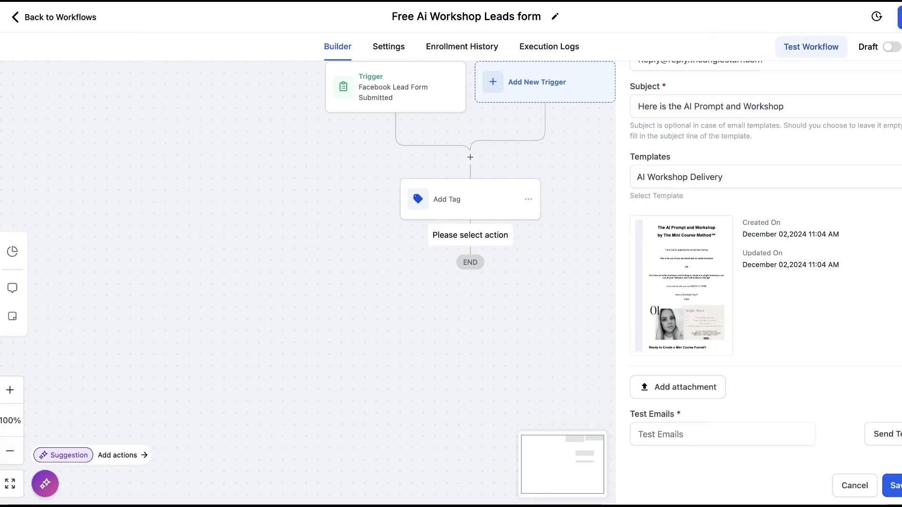
left_click(893, 485)
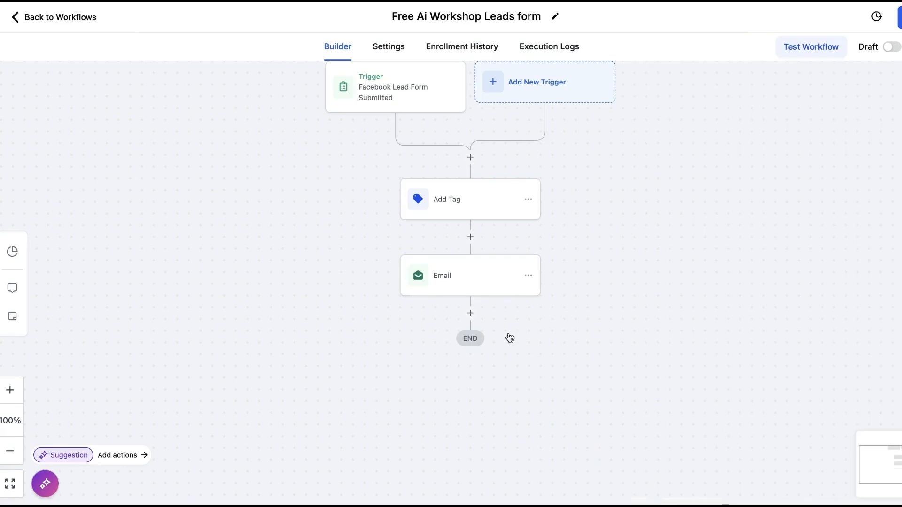
Step: Add a Wait action after the Email action
left_click(470, 313)
type("wait")
key("BackSpace")
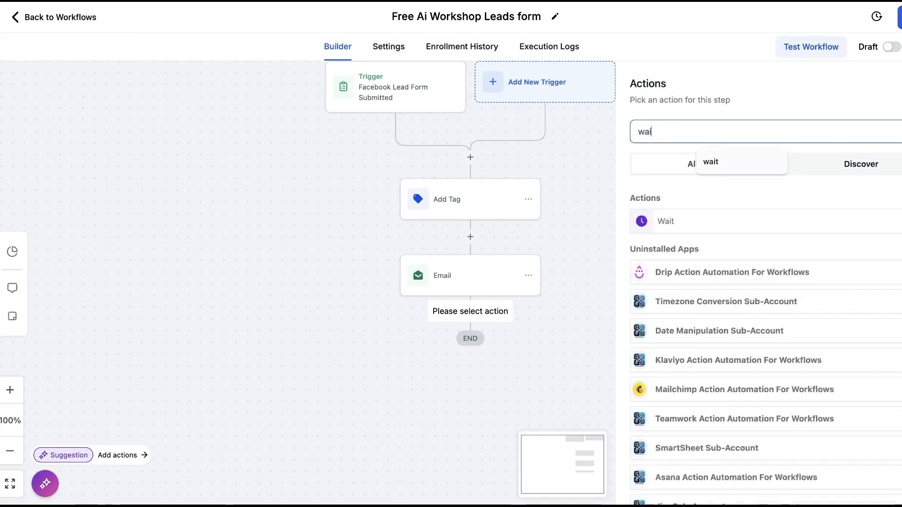
left_click(676, 229)
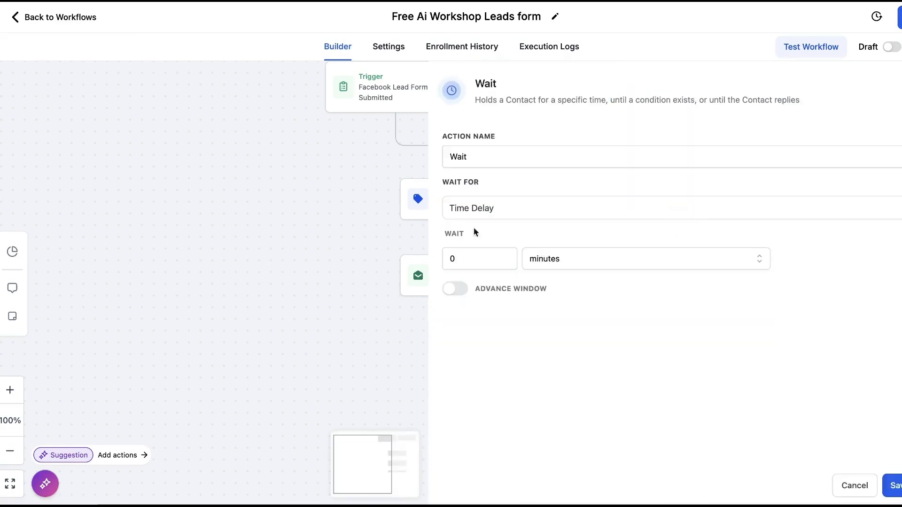
Step: Set the Wait action's time delay to 1 day and save it
left_click(464, 254)
left_click(506, 256)
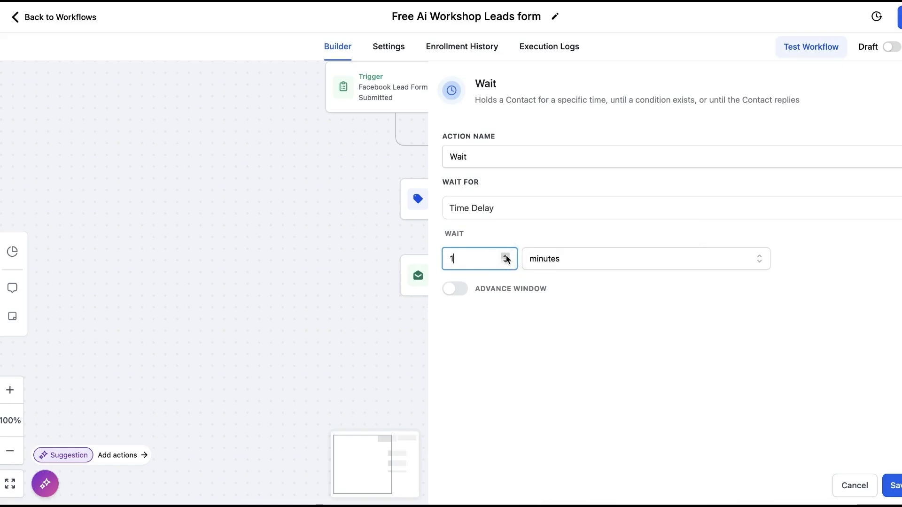
left_click(560, 261)
left_click(556, 331)
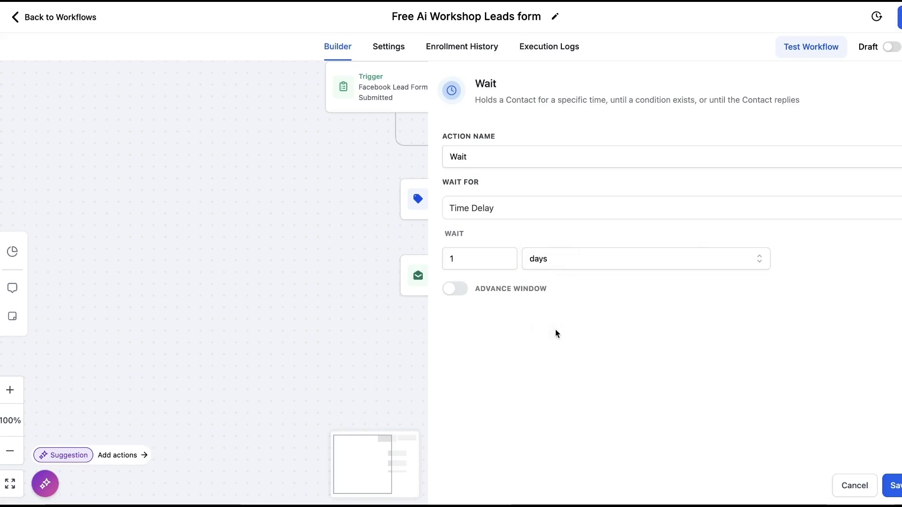
left_click(889, 485)
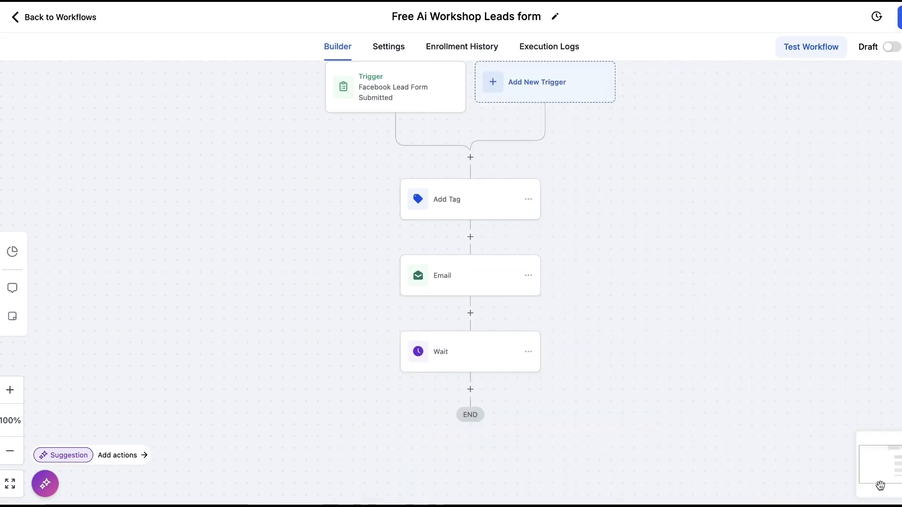
Step: Add an Email action after the Wait, filling in the sender name and the subject "How to make your Mini Course Fast"
left_click(470, 389)
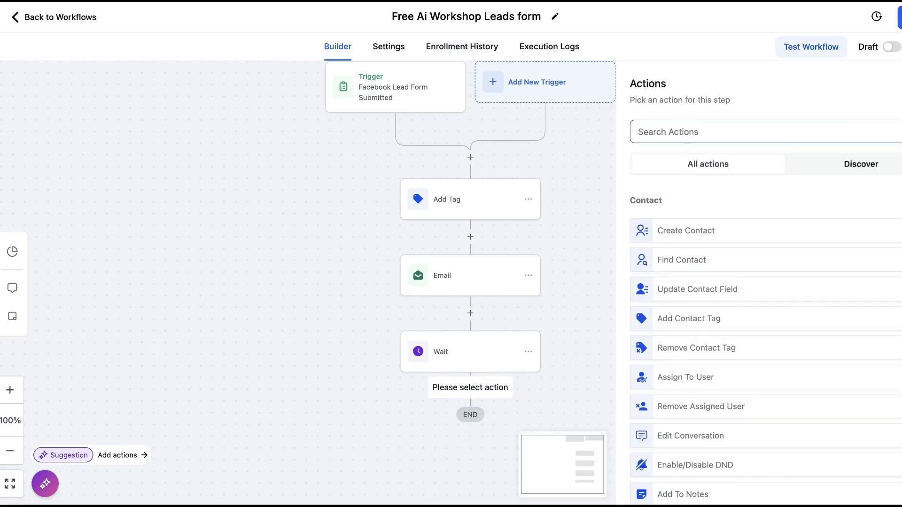
left_click(663, 222)
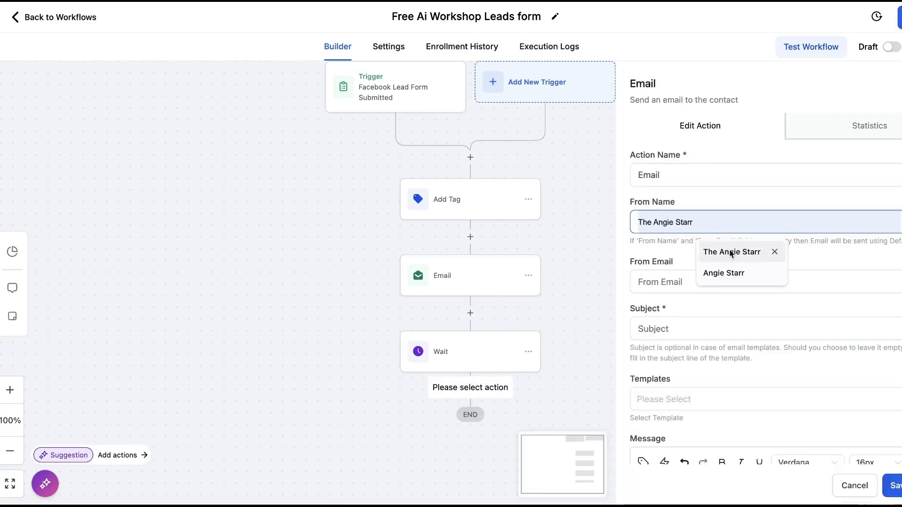
left_click(731, 255)
left_click(697, 333)
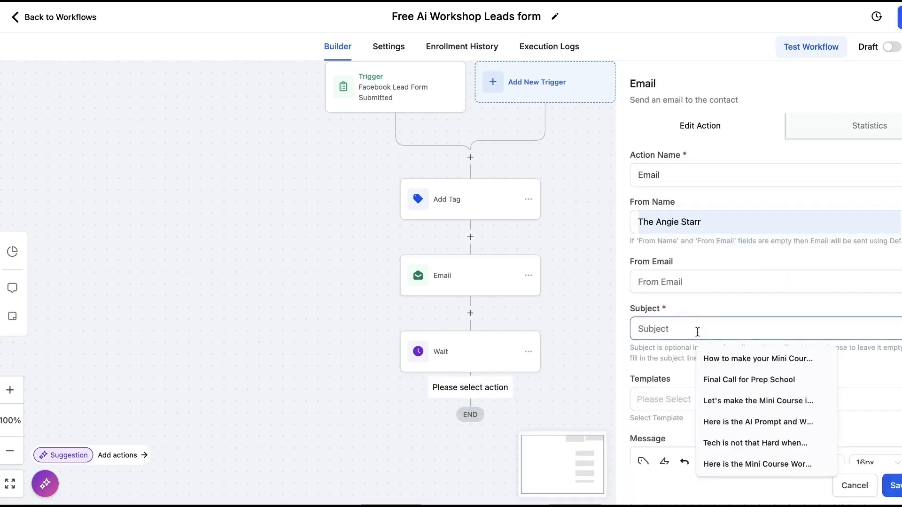
left_click(757, 359)
Step: Choose the "Love Bomb Email" template for this email and open it for editing
scroll(735, 370, "down", 3)
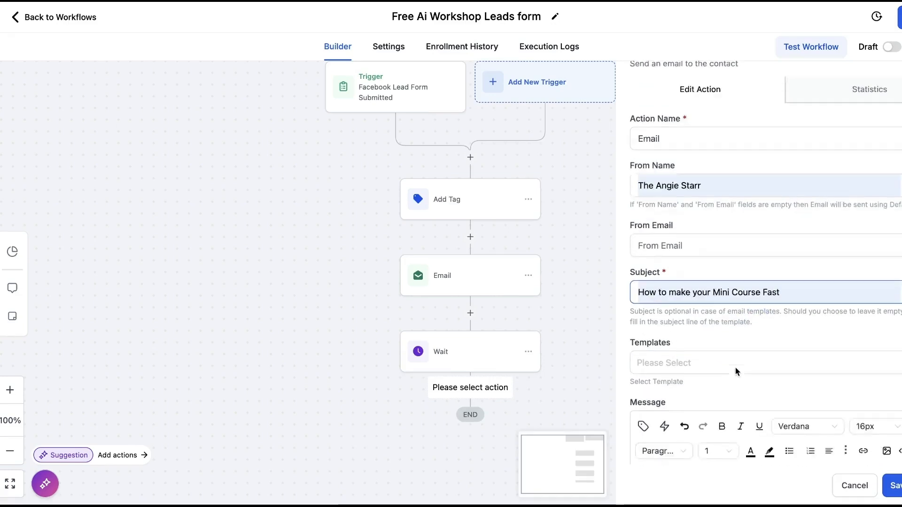
left_click(708, 287)
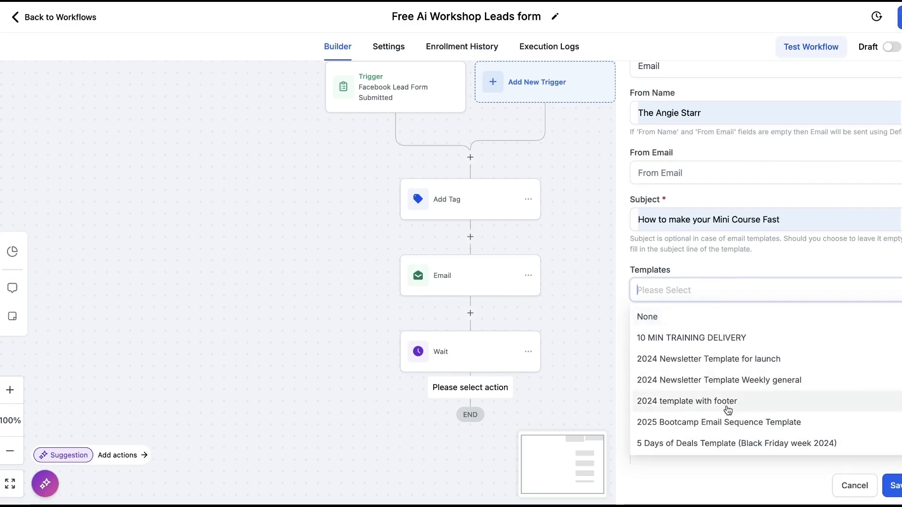
scroll(671, 407, "down", 3)
scroll(727, 411, "down", 6)
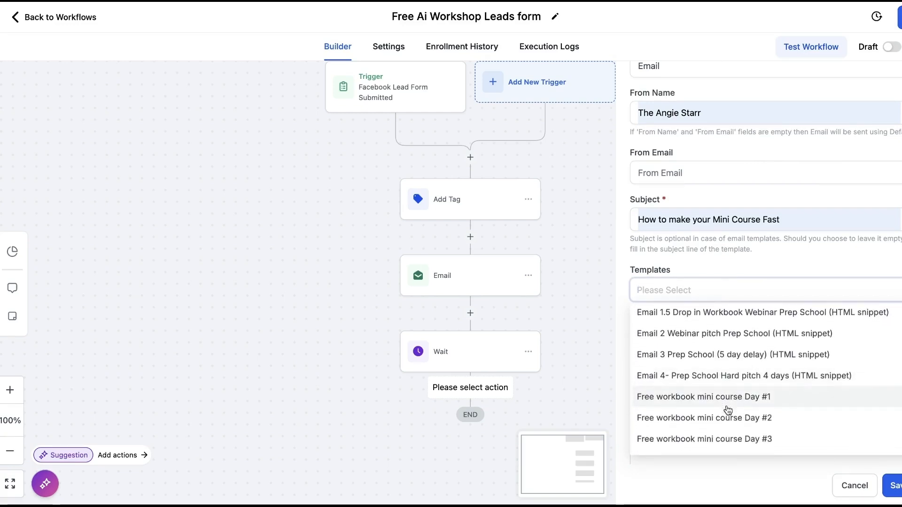
scroll(728, 410, "down", 3)
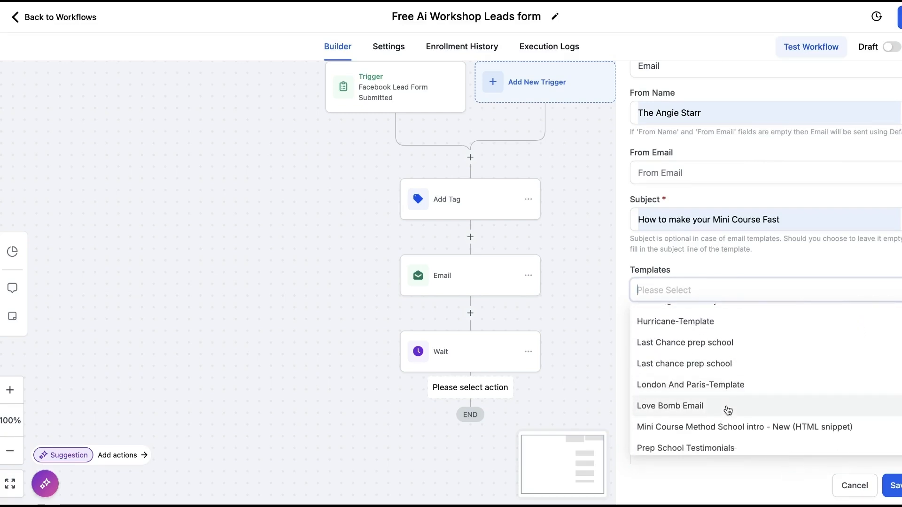
left_click(672, 405)
left_click(690, 398)
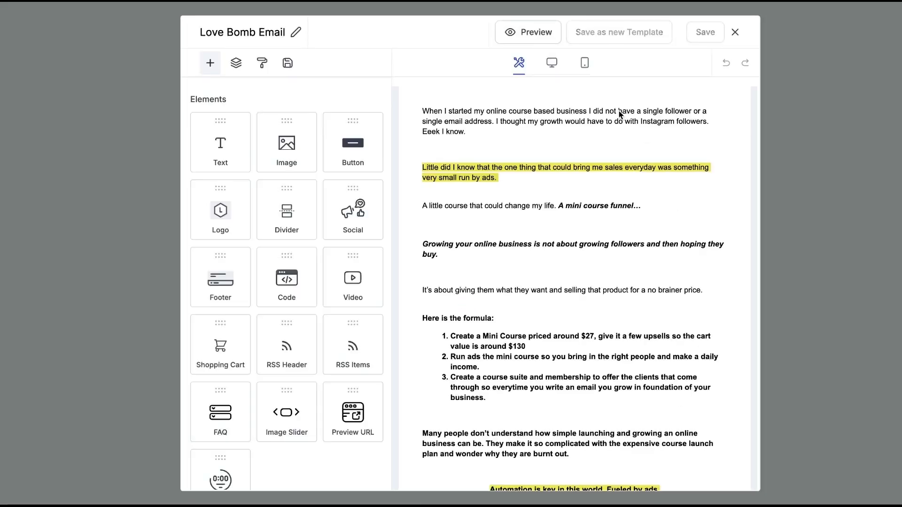
Step: Insert the opening line "I hope you enjoyed the AI Workshop!! If you missed it you can find it HERE" above the first paragraph
left_click(620, 112)
left_click_drag(694, 111, 671, 113)
left_click(736, 63)
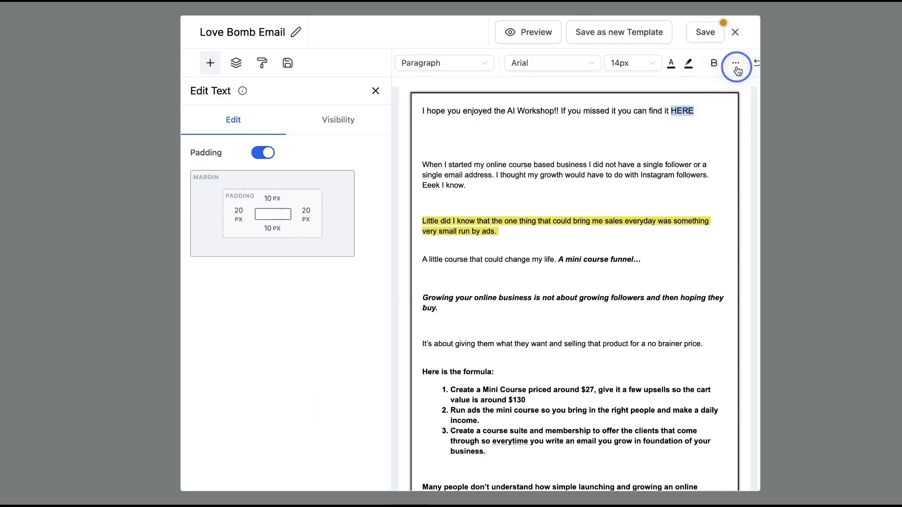
left_click(504, 87)
left_click(411, 213)
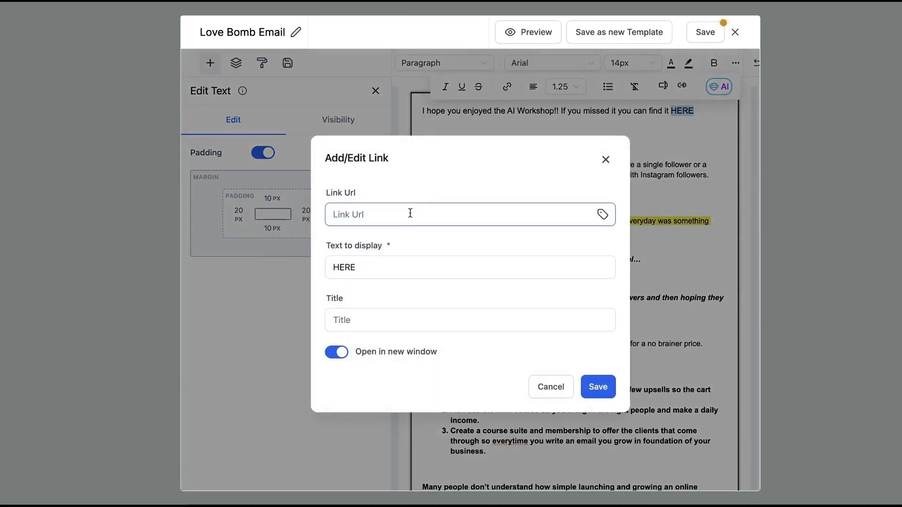
key("Escape")
left_click(635, 217)
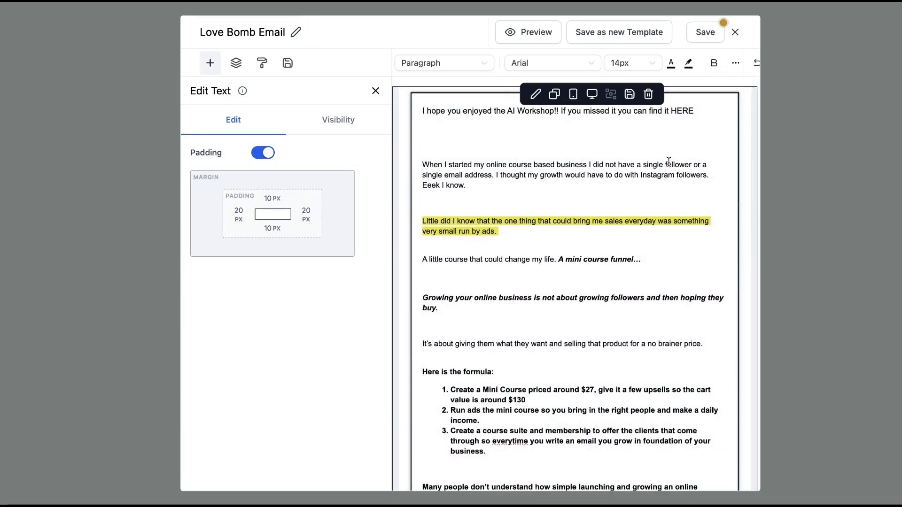
Step: Save the email as a new template named "Love Bomb Email AI workshop" and close the template editor
left_click(609, 32)
left_click(427, 258)
left_click_drag(427, 257, 401, 257)
key("BackSpace")
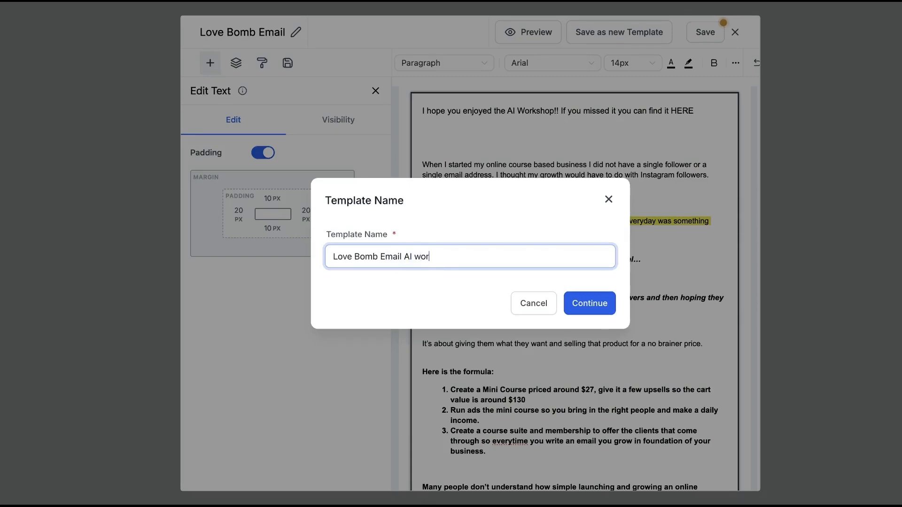
left_click(598, 308)
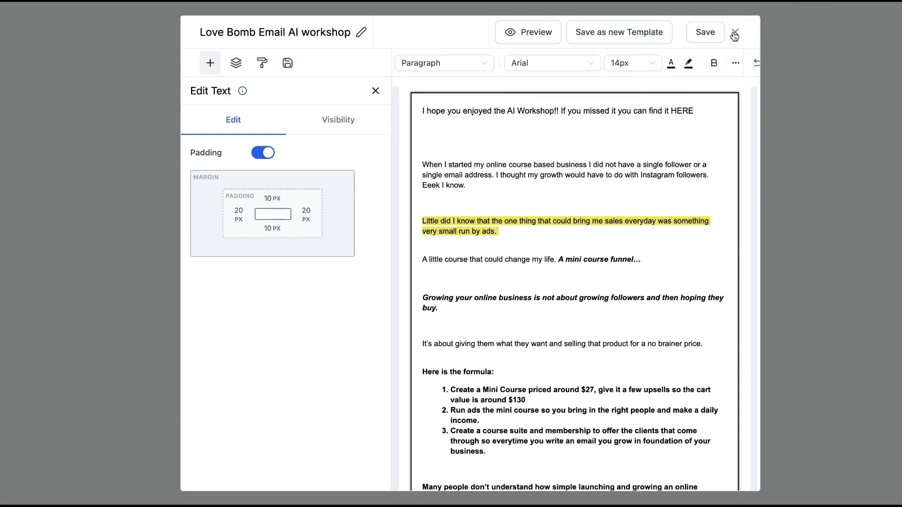
left_click(886, 31)
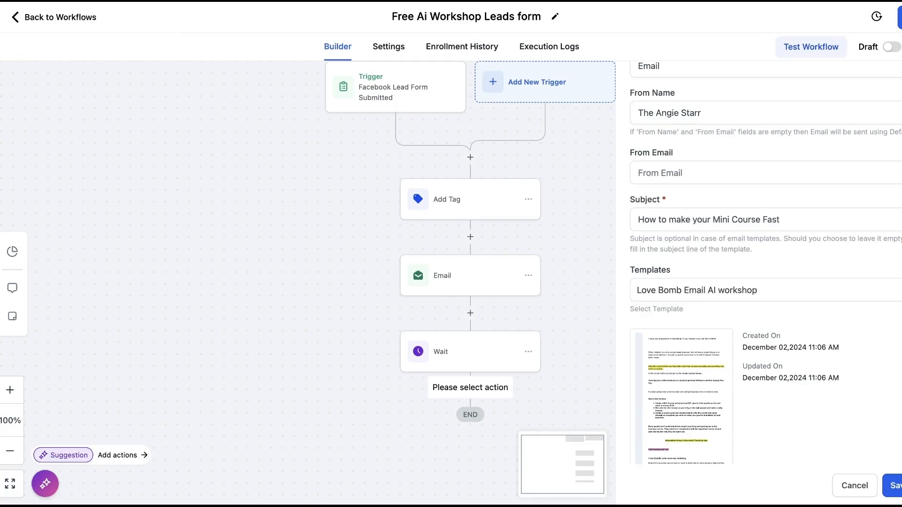
Step: Fill in the sender's email address for the follow-up Email action and save the action
left_click(731, 172)
key("ctrl+v")
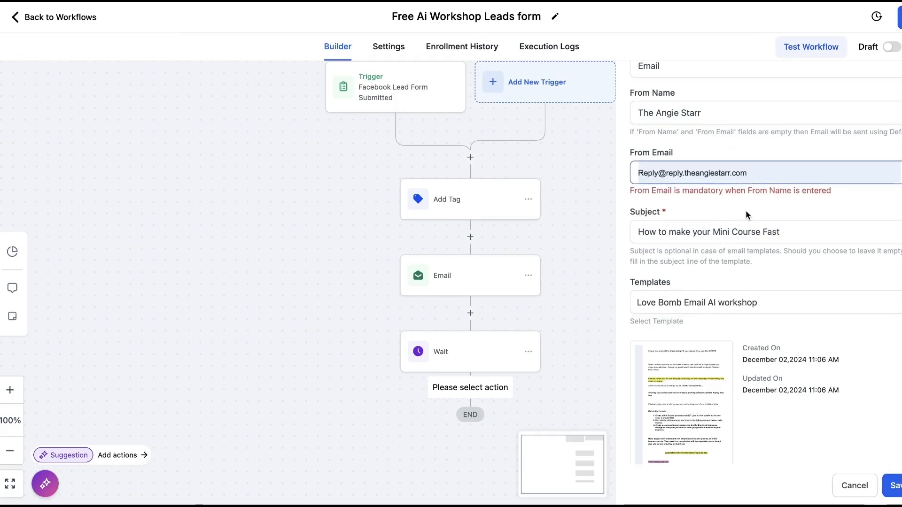
left_click(892, 485)
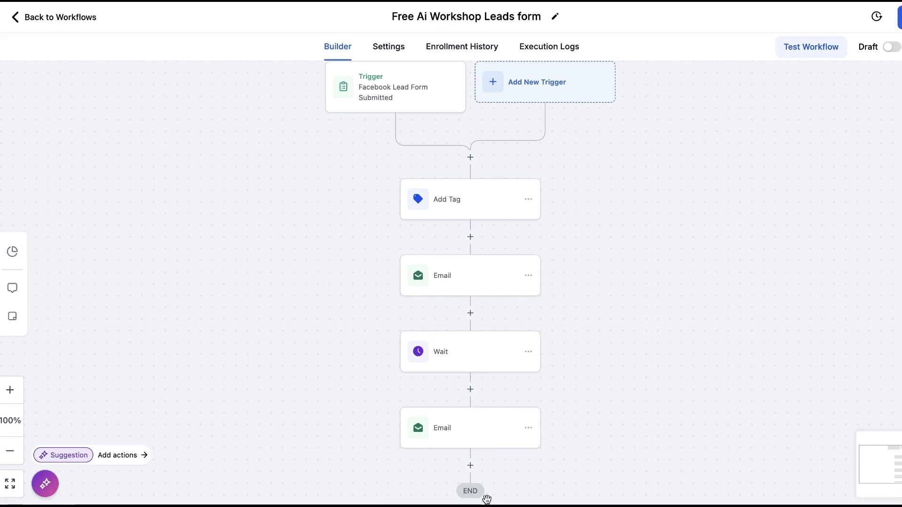
Step: Switch the "Free Ai Workshop Leads form" workflow from draft to published and save it
left_click(893, 47)
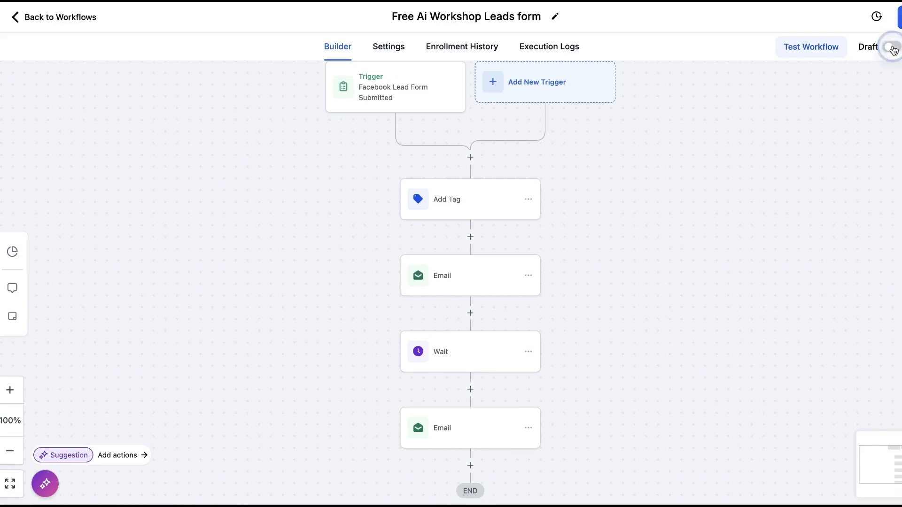
left_click(898, 17)
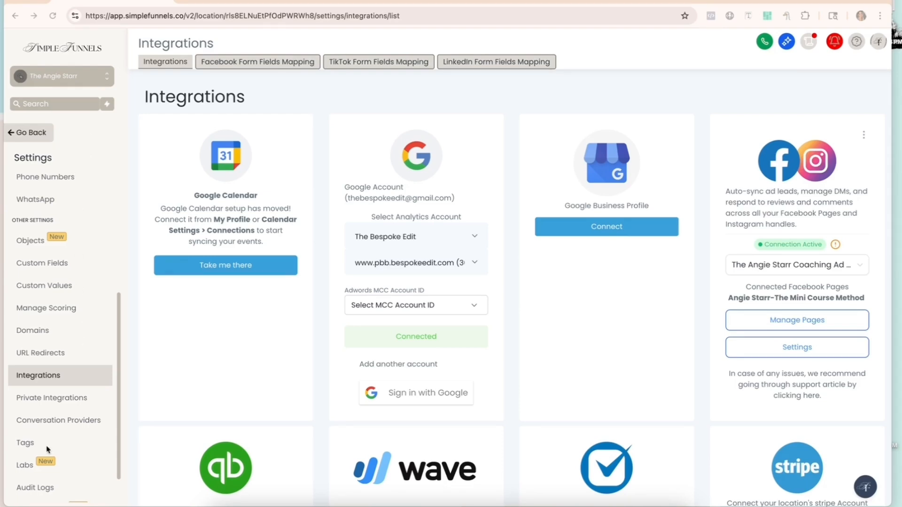
Step: Open the Facebook Form Fields Mapping page within the account's Integrations settings
left_click(26, 137)
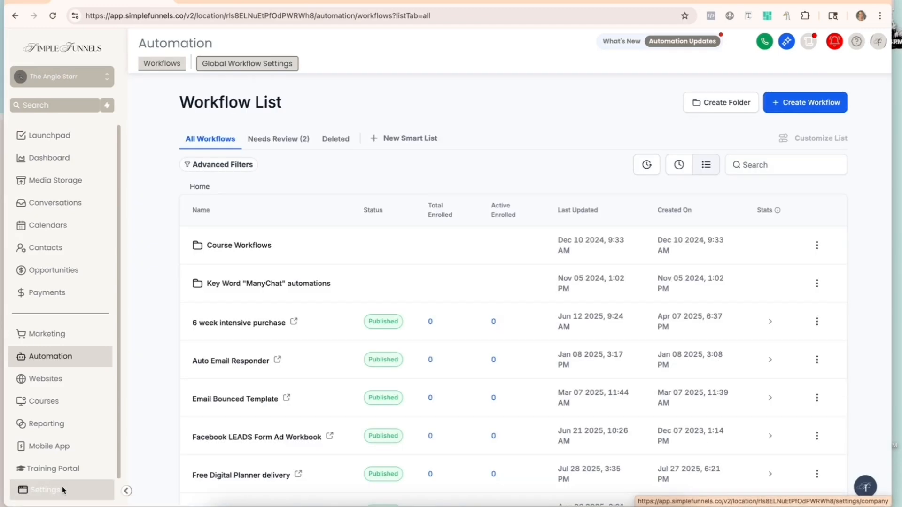
left_click(63, 491)
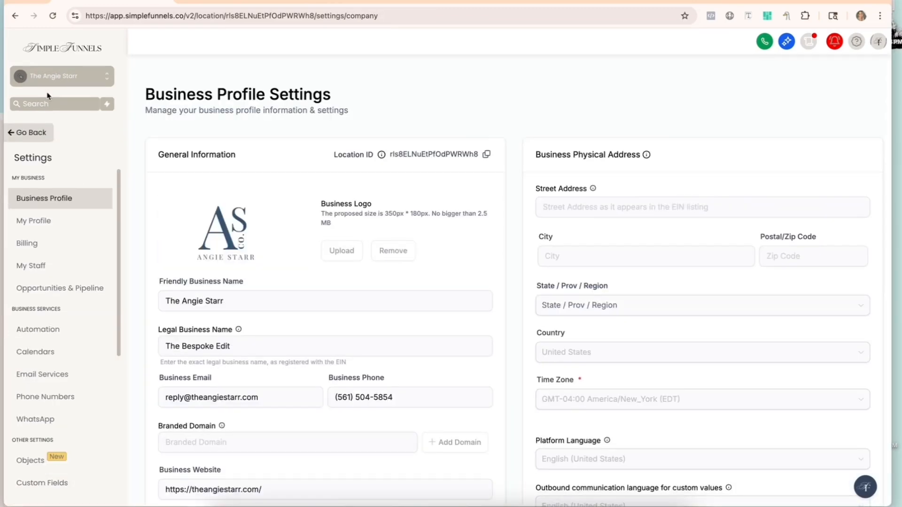
scroll(63, 381, "down", 6)
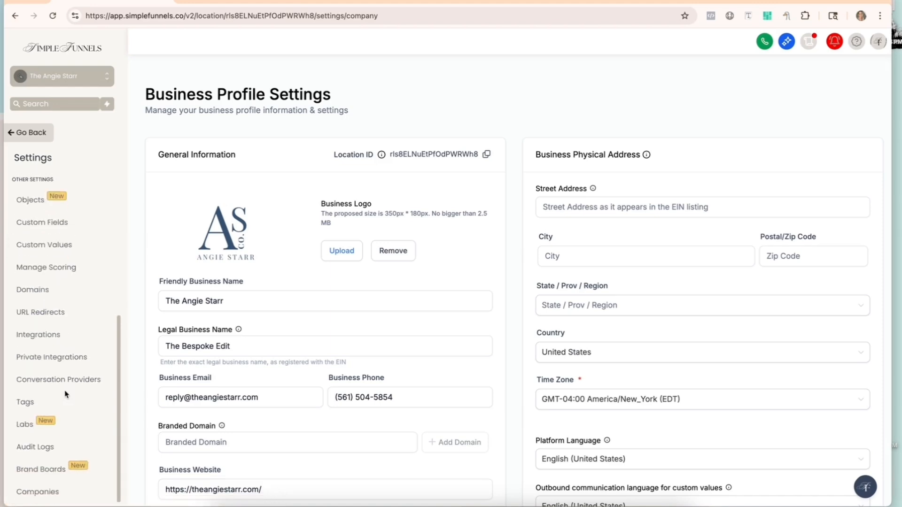
left_click(60, 336)
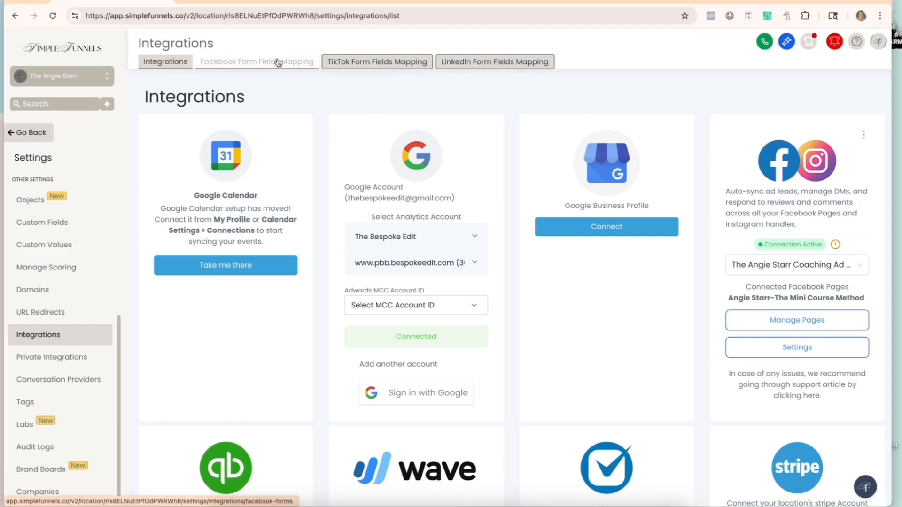
left_click(218, 67)
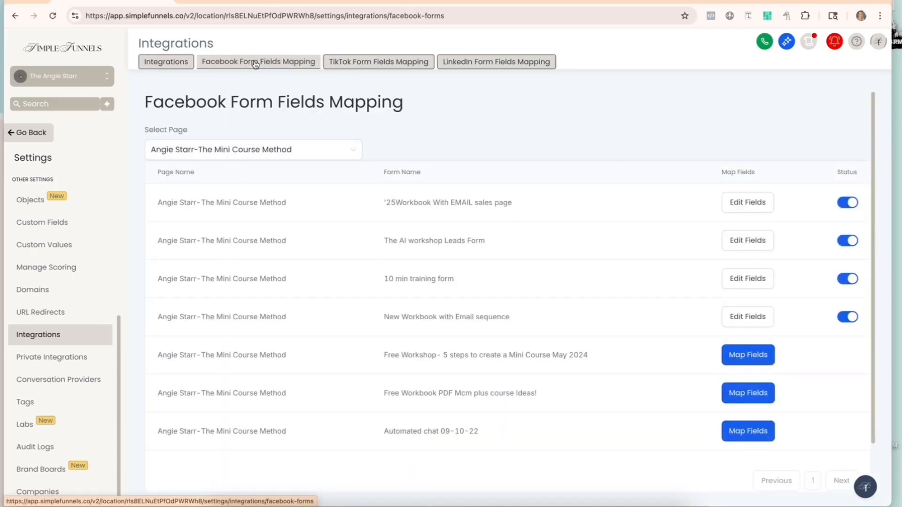
Step: Map the "Free Workshop- 5 steps to create a Mini Course May 2024" form's Email to Email and Full name to Full name, and confirm
scroll(573, 390, "down", 2)
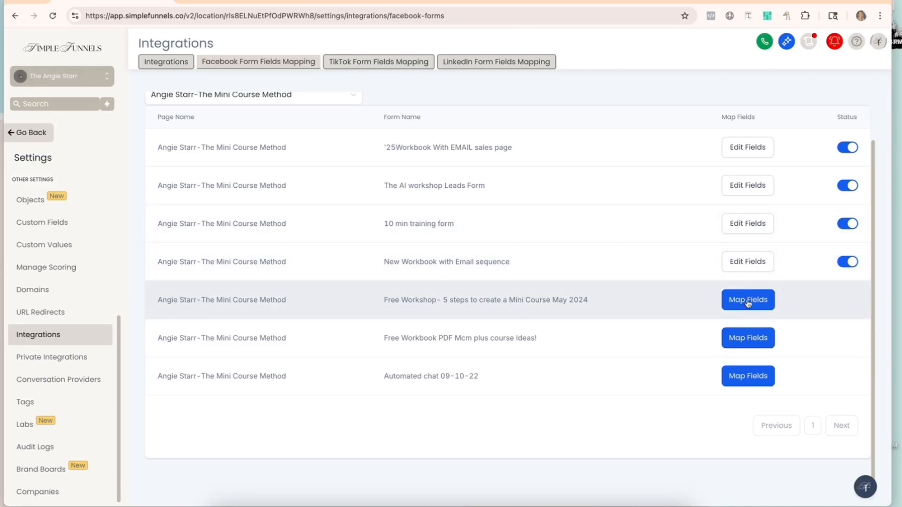
left_click(748, 302)
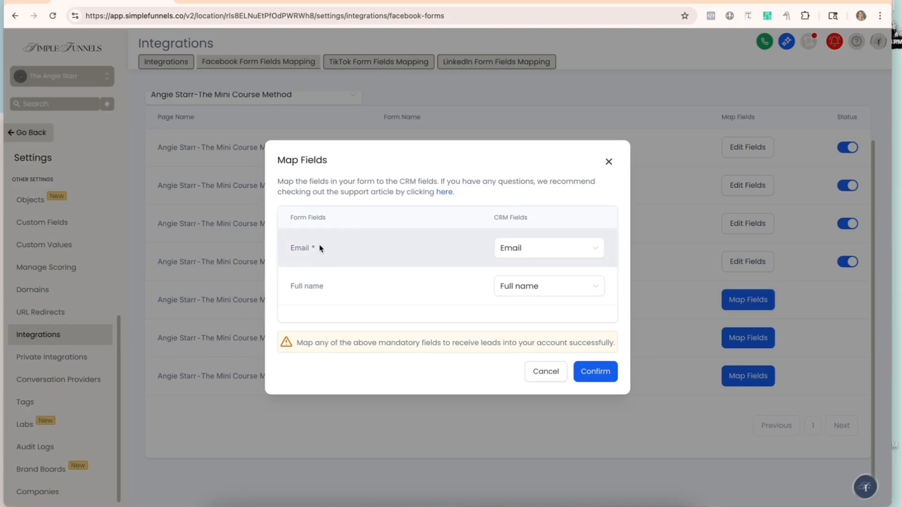
left_click(557, 249)
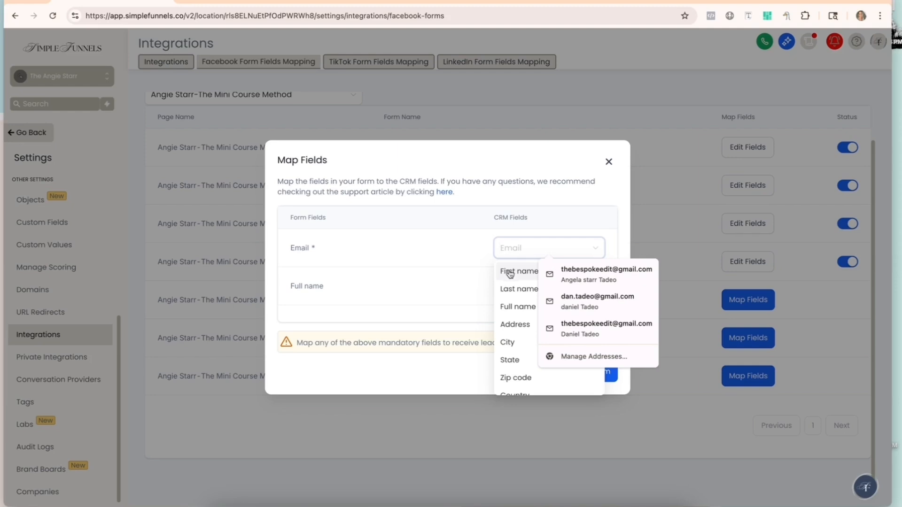
left_click(515, 310)
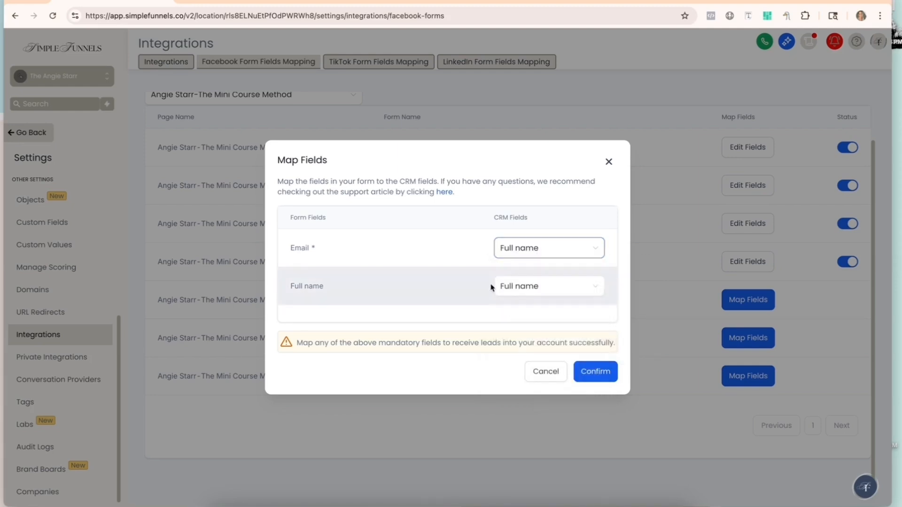
left_click(529, 287)
left_click(548, 256)
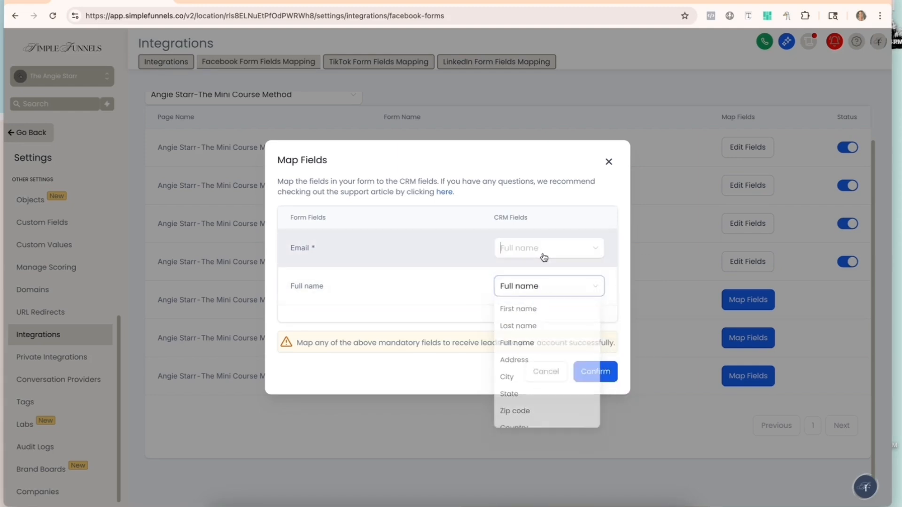
scroll(531, 370, "down", 1)
scroll(531, 369, "down", 1)
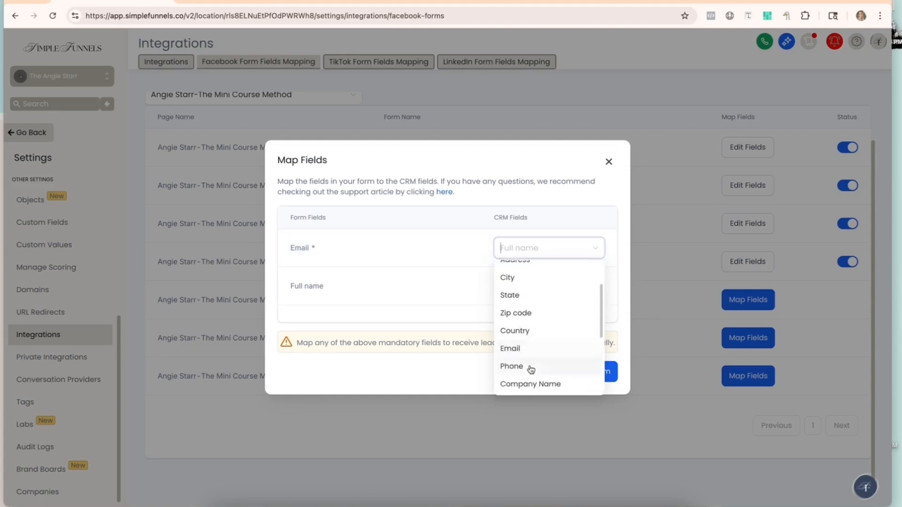
left_click(530, 348)
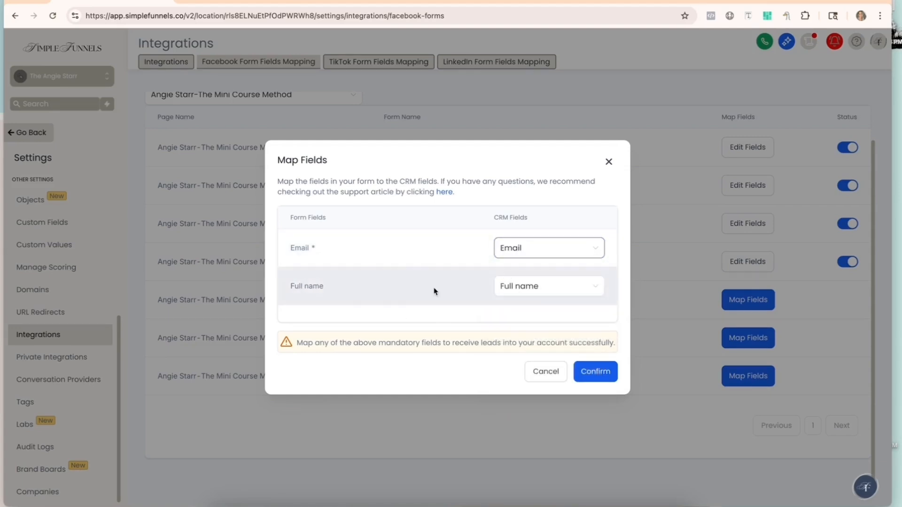
left_click(540, 293)
left_click(518, 346)
left_click(600, 376)
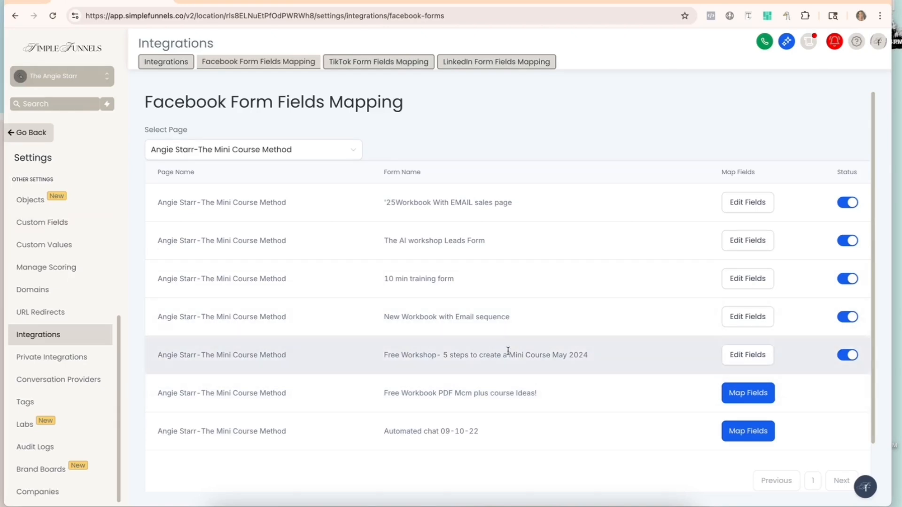
Step: Map the "Free Workbook PDF Mcm plus course Ideas!" form with Email set to the Email CRM field, and confirm the mapping
scroll(508, 351, "down", 1)
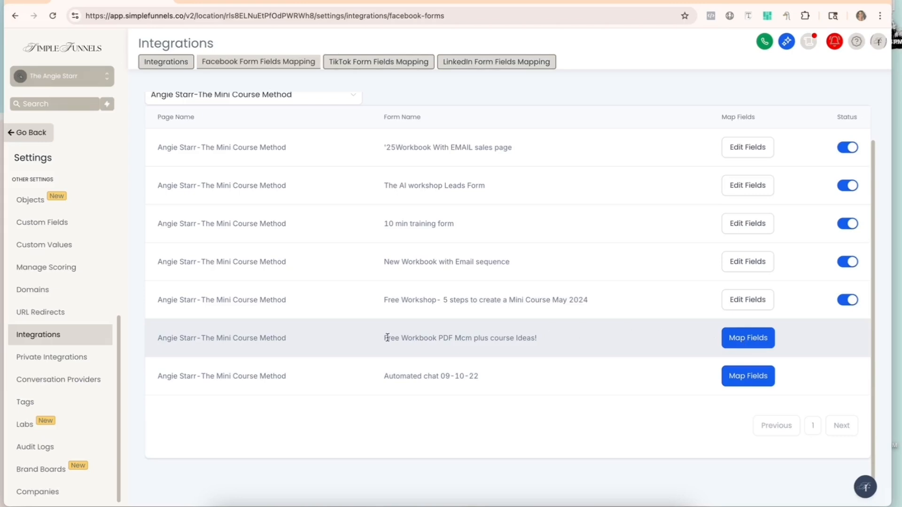
left_click(737, 339)
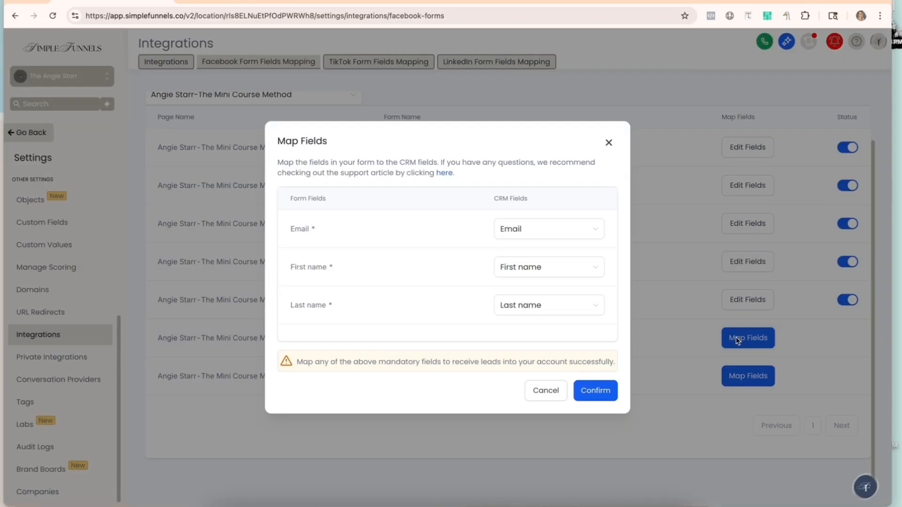
left_click(545, 231)
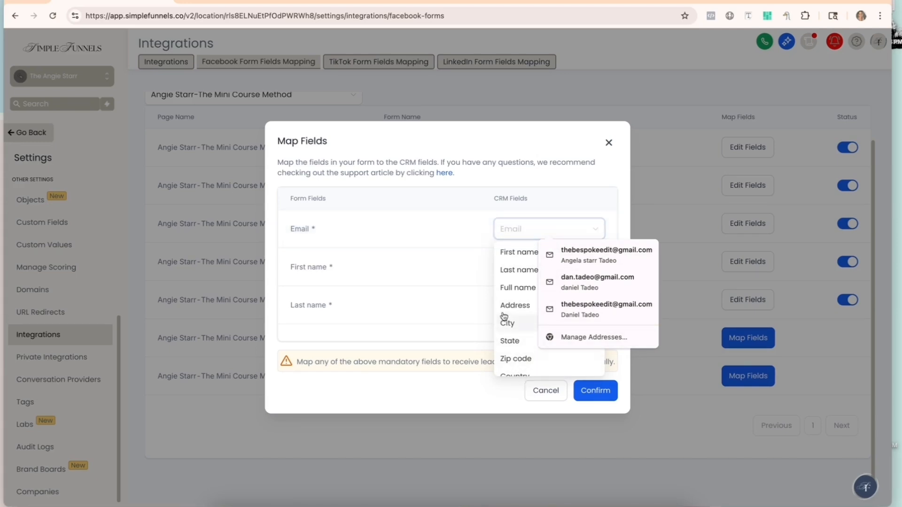
scroll(519, 357, "down", 1)
scroll(519, 359, "down", 2)
left_click(514, 331)
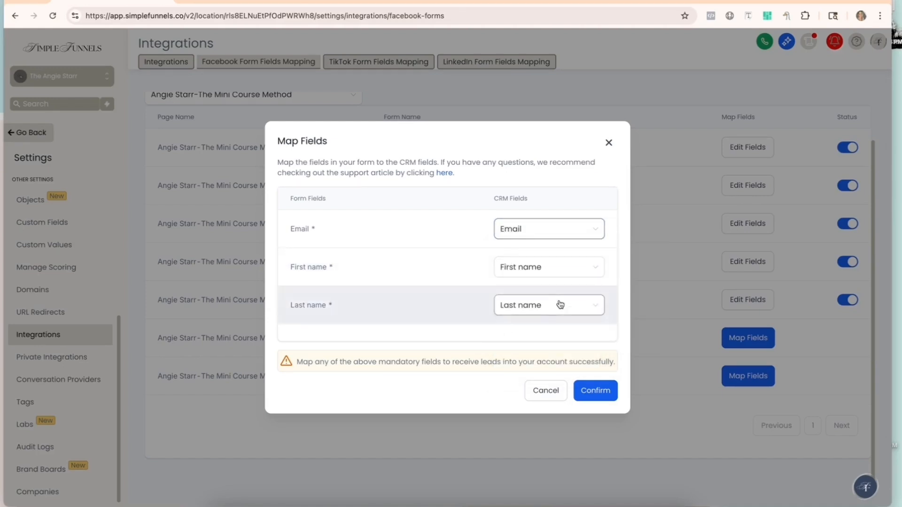
left_click(594, 390)
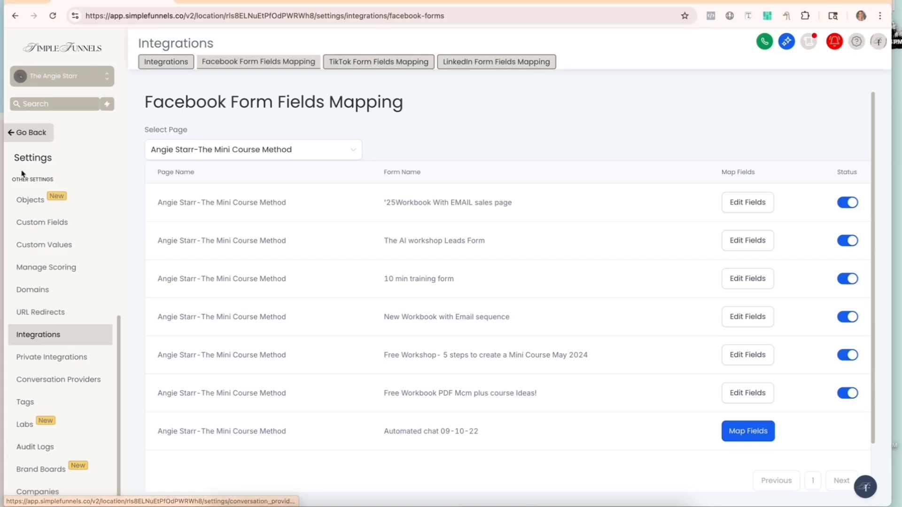
Step: Leave the settings and view the "Newsletter recipients (All Active)" smart list in Contacts
left_click(37, 136)
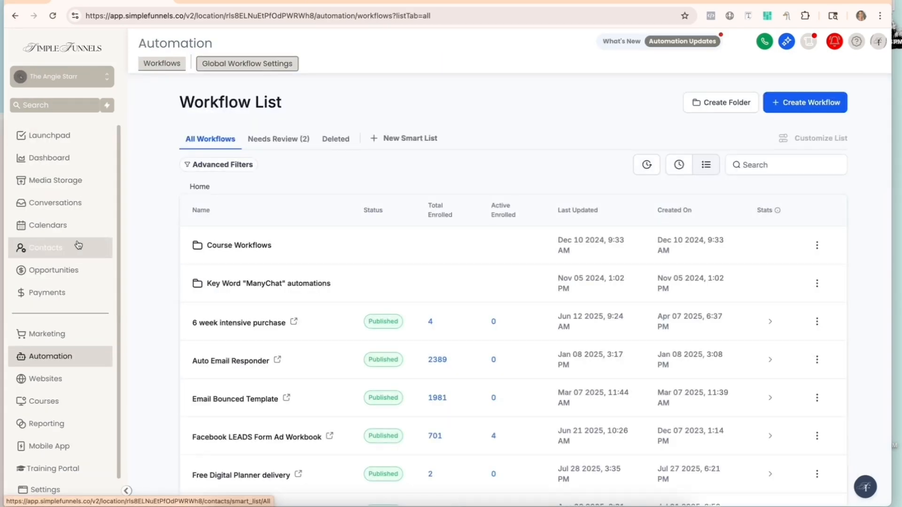
left_click(78, 245)
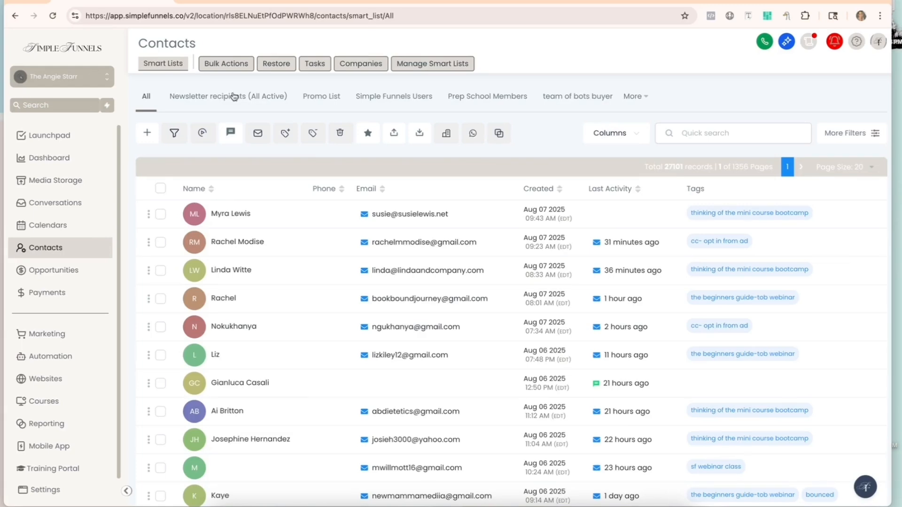
left_click(234, 97)
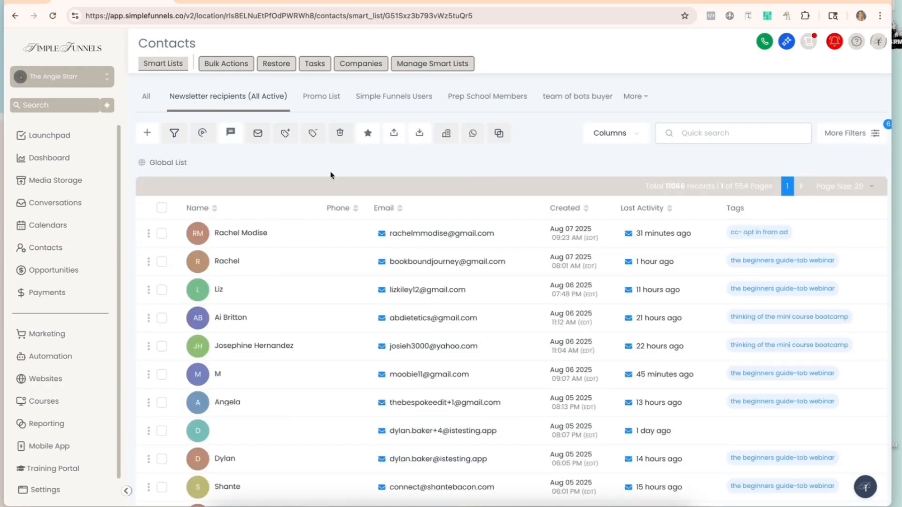